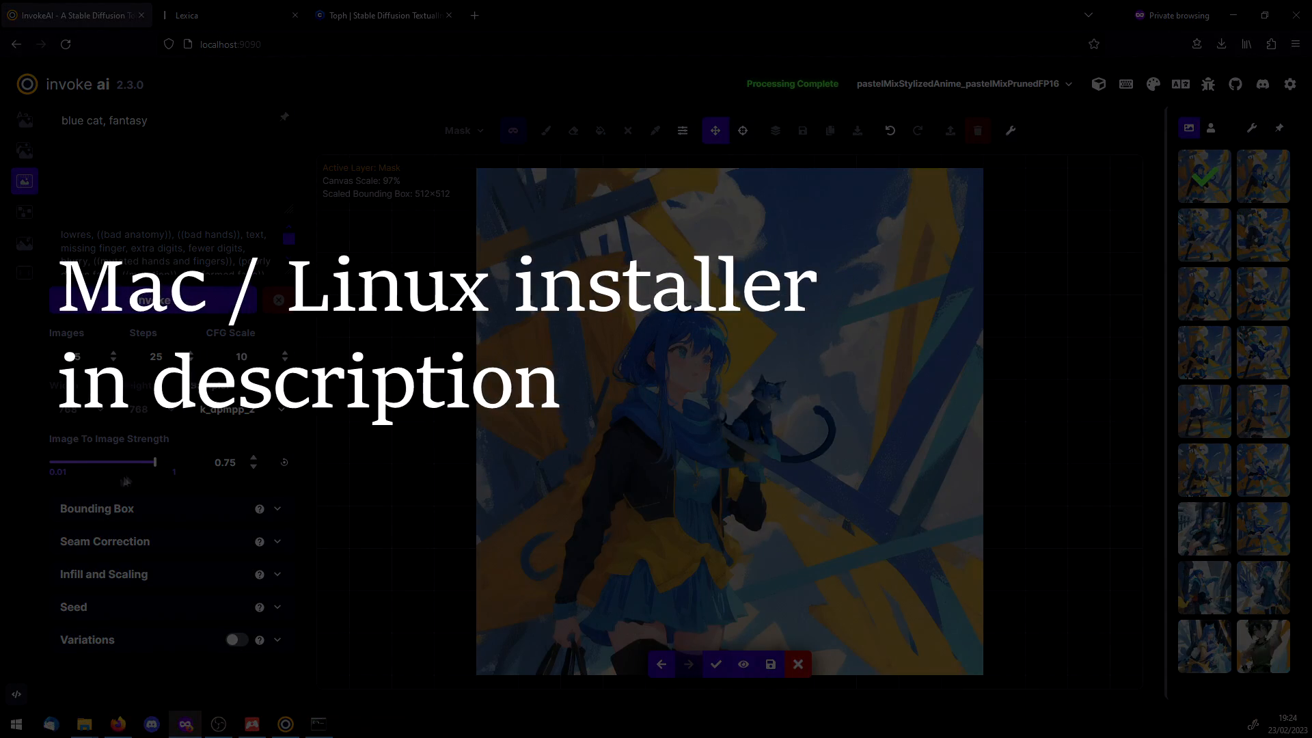
pyautogui.moveTo(156, 464); pyautogui.dragTo(118, 479)
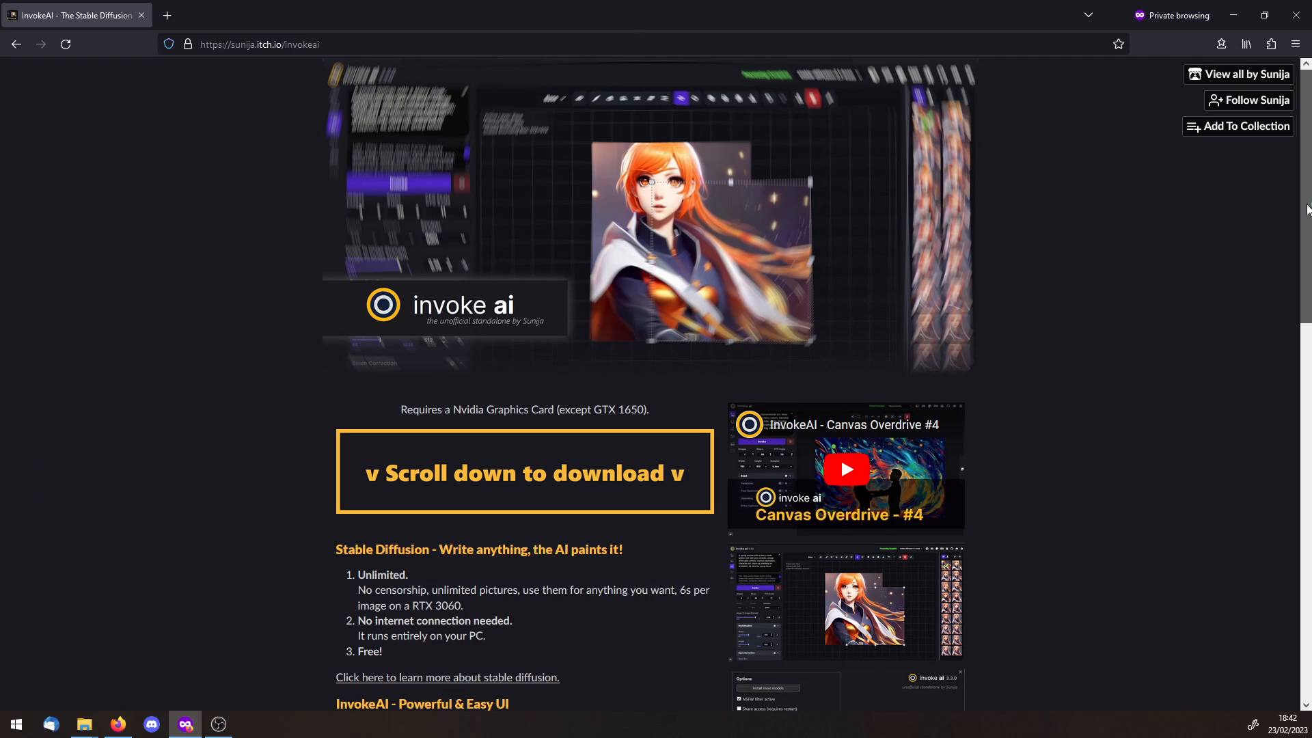
# - Extract invokeai_requirements_checker.zip, offered on the InvokeAI itch.io page, in the Downloads folder and launch the checker from the extracted folder
pyautogui.scroll(-10, 1307, 481)
pyautogui.moveTo(1307, 480); pyautogui.dragTo(1290, 618)
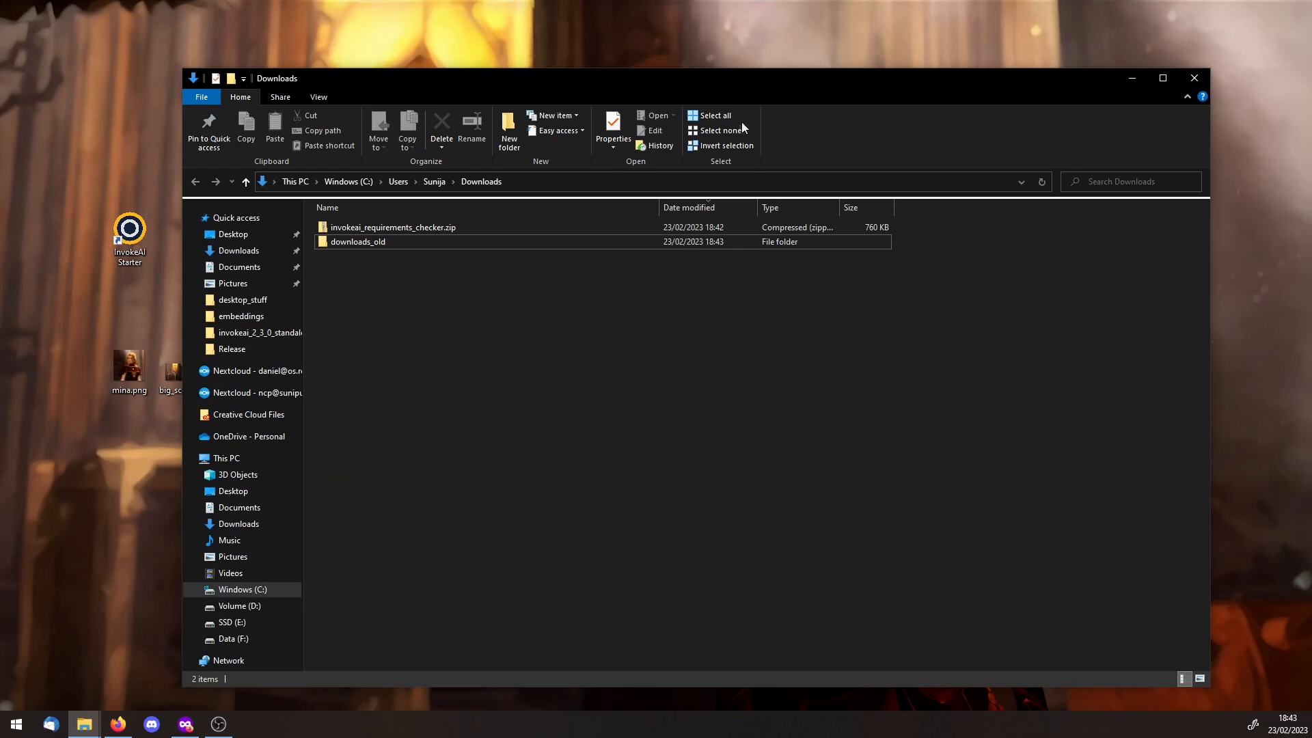
pyautogui.click(414, 228)
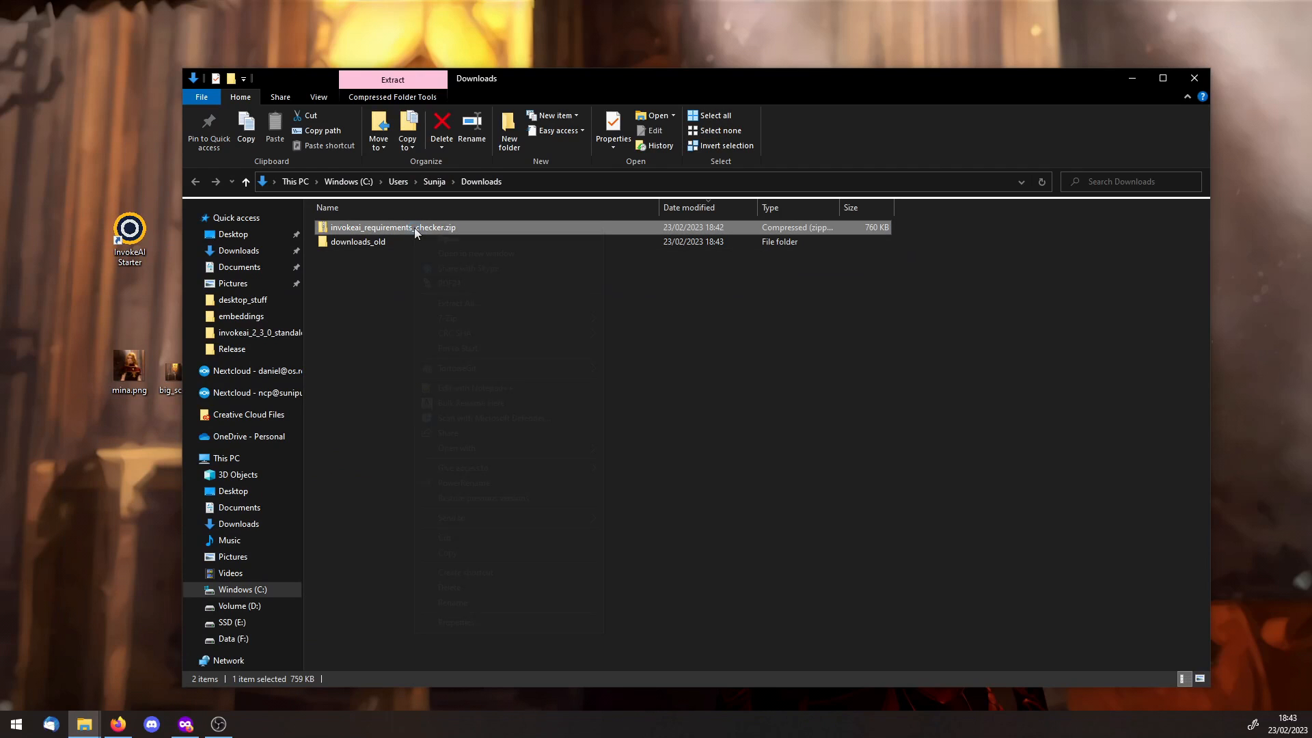
pyautogui.rightClick(414, 227)
pyautogui.moveTo(479, 318)
pyautogui.click(673, 363)
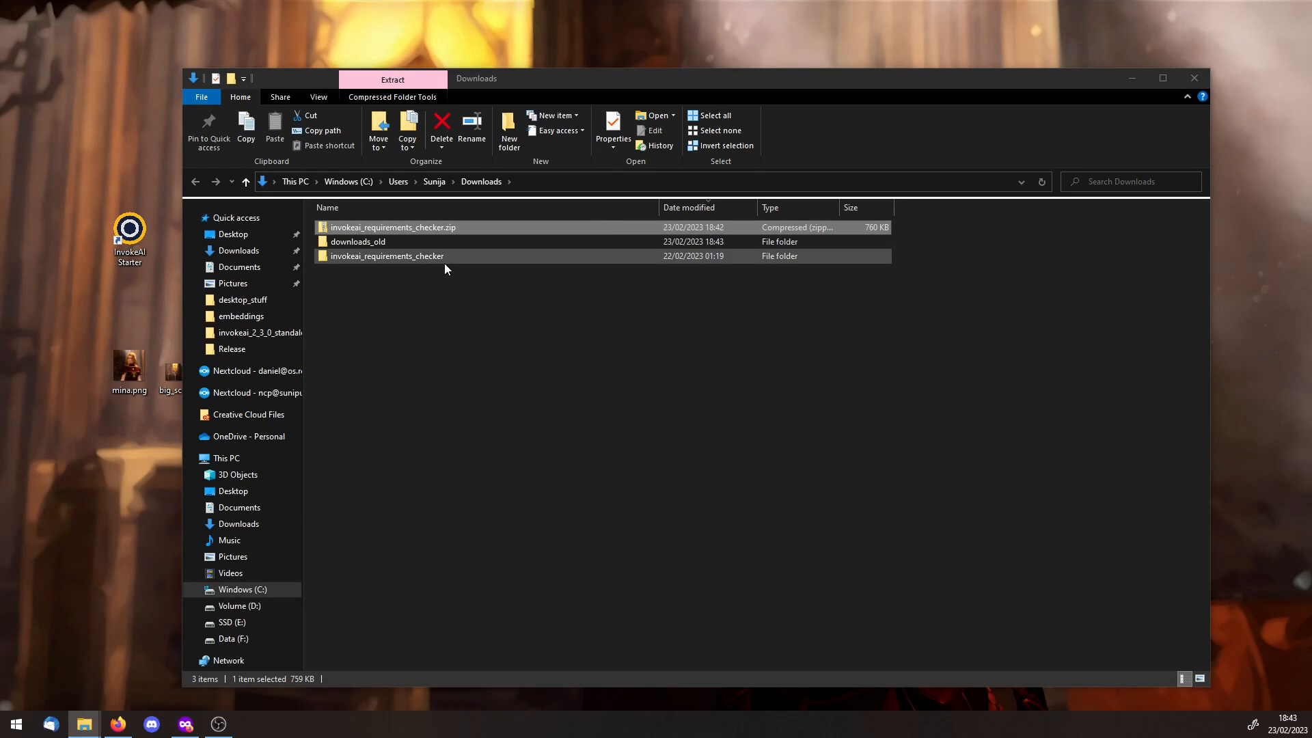
pyautogui.doubleClick(444, 260)
pyautogui.doubleClick(451, 227)
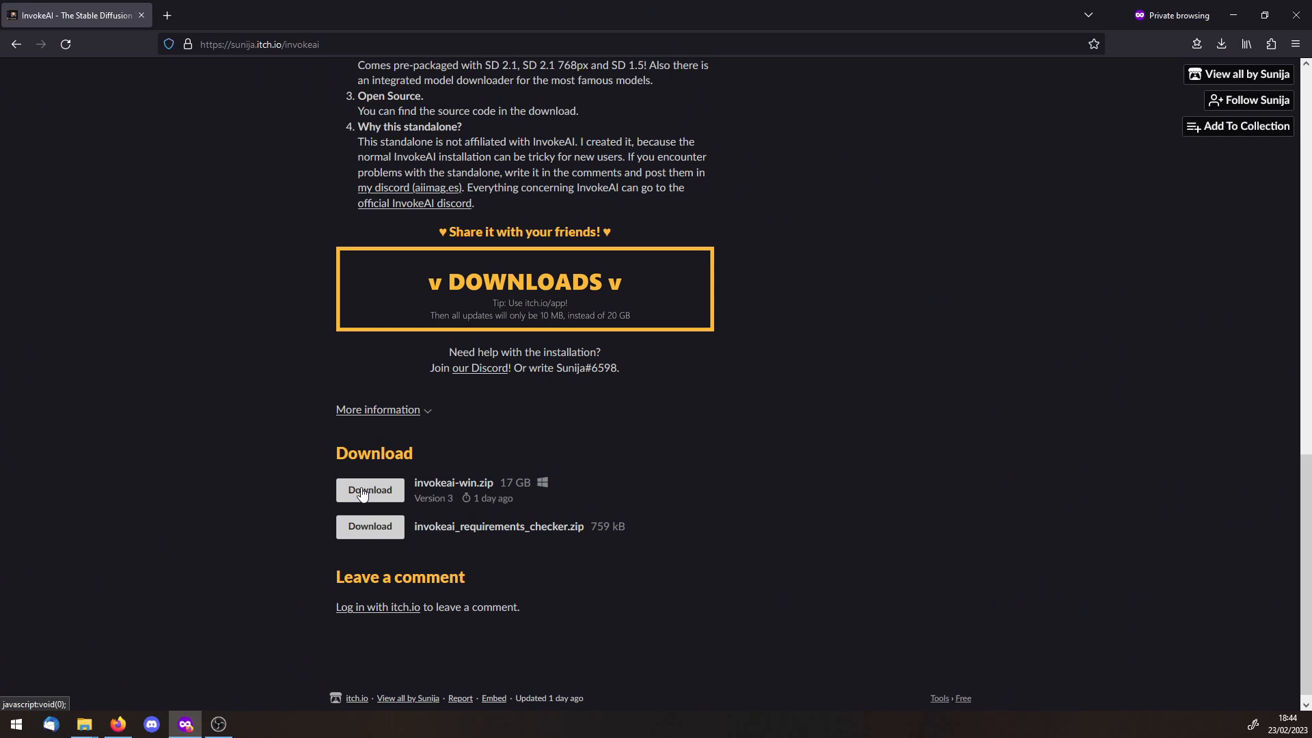
# - Download invokeai-win.zip from the InvokeAI itch.io page and start extracting the archive in the Downloads folder
pyautogui.click(363, 491)
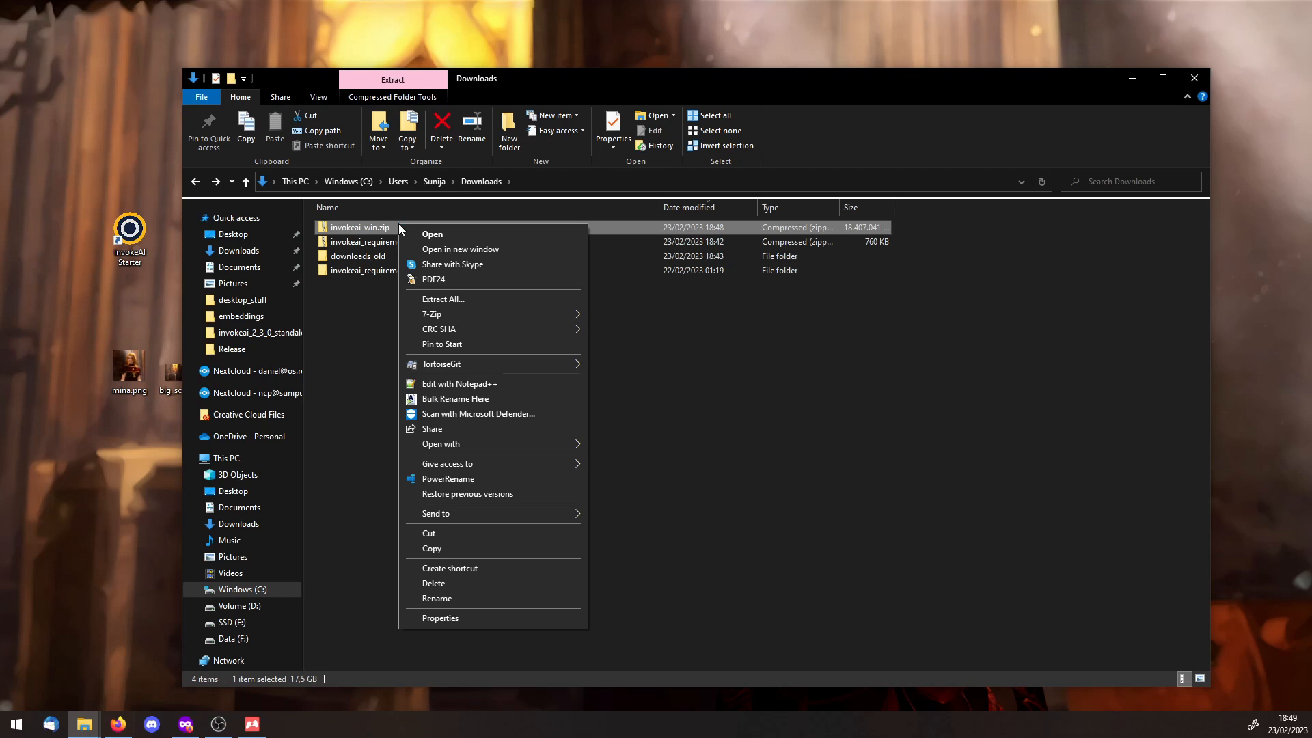
pyautogui.click(478, 299)
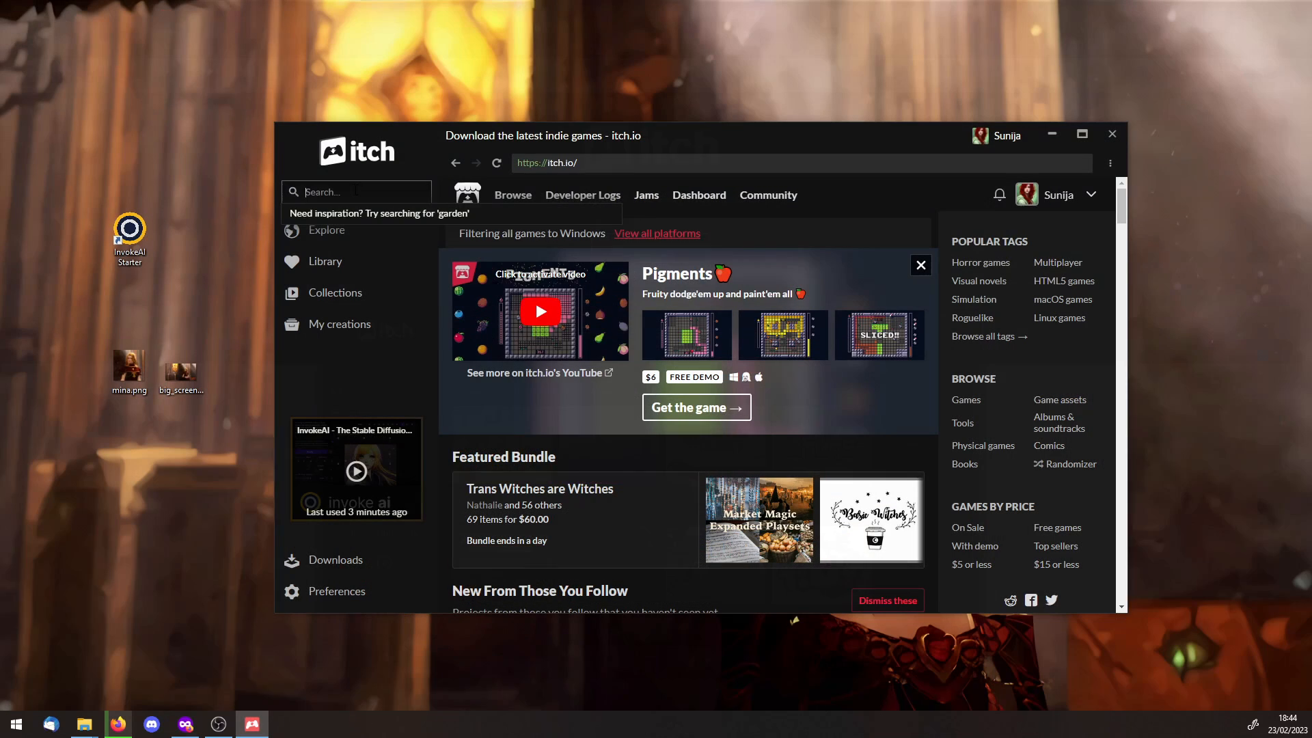
# - Search the itch app for "invokeai" and open InvokeAI - The Stable Diffusion Toolkit
pyautogui.write('invokeai')
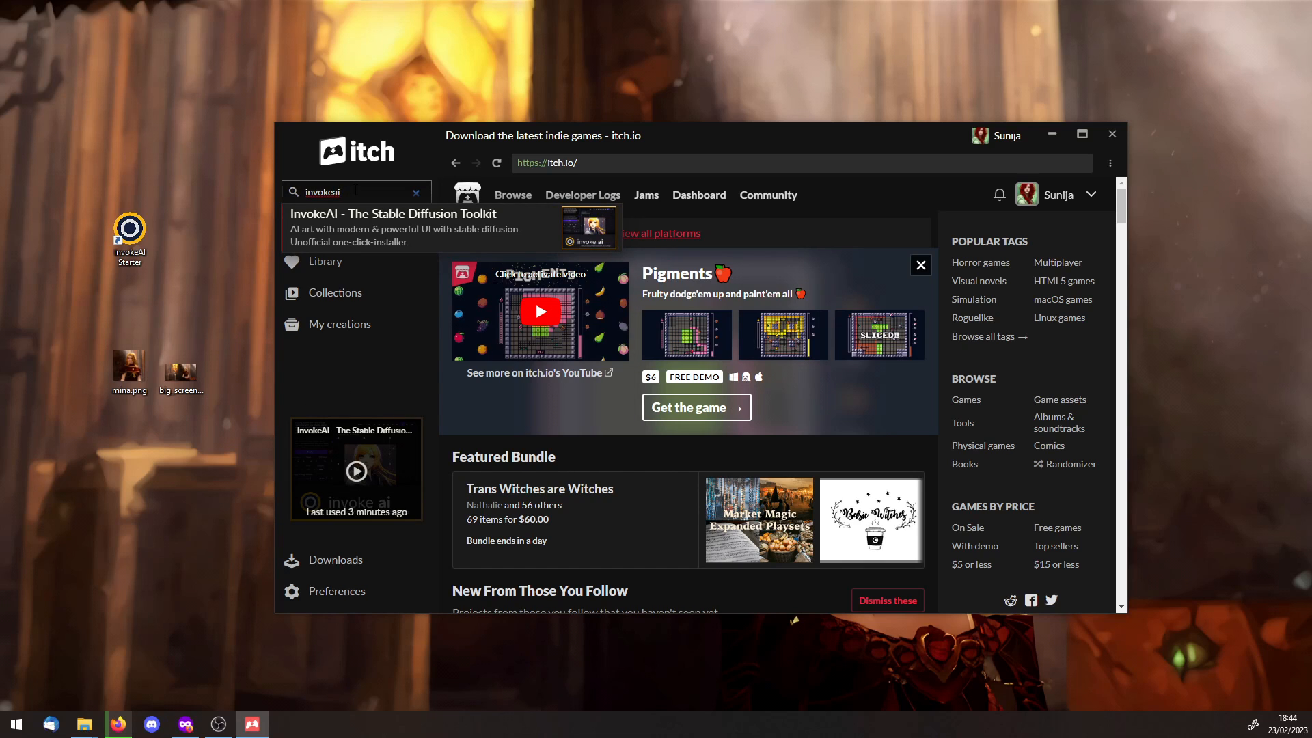
pyautogui.click(392, 235)
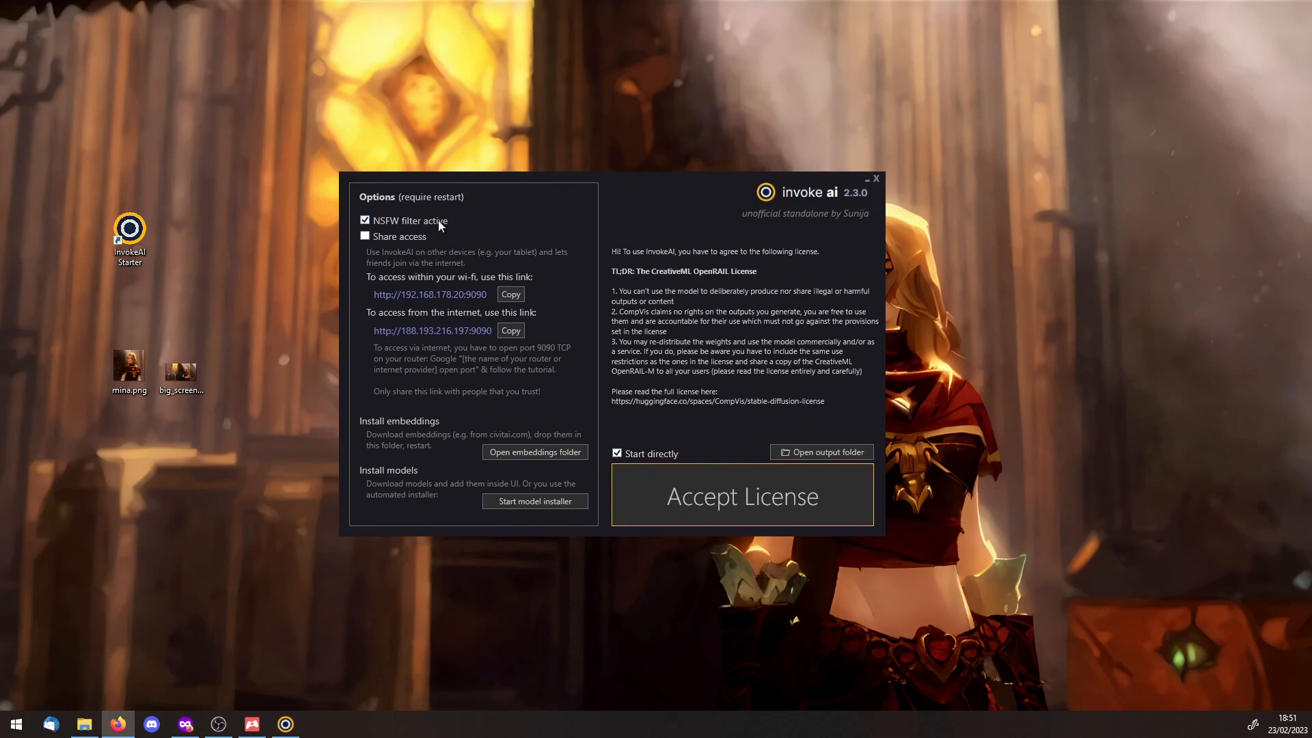
# - Turn off the NSFW filter in the InvokeAI starter and accept the license
pyautogui.click(365, 221)
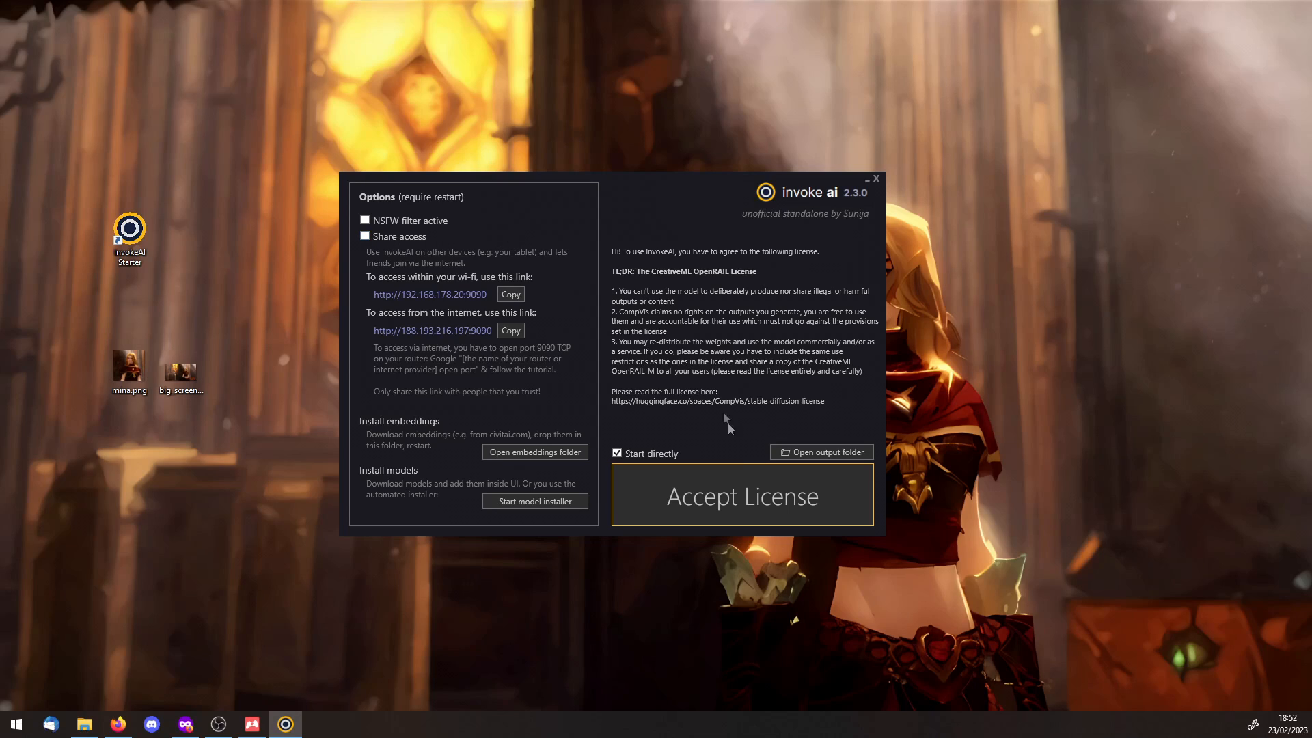
pyautogui.click(732, 489)
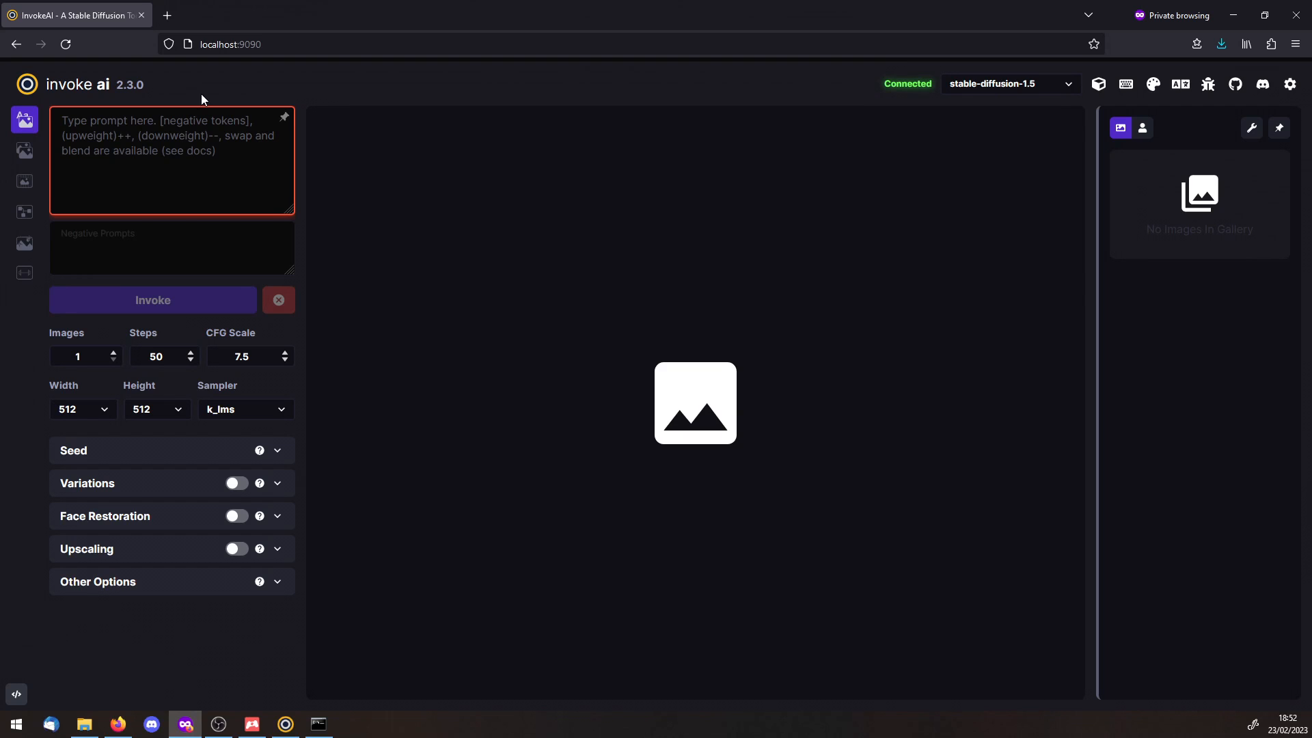
# - Enter the prompt "cute owl, watercolor painting" and generate an image from it
pyautogui.write('c')
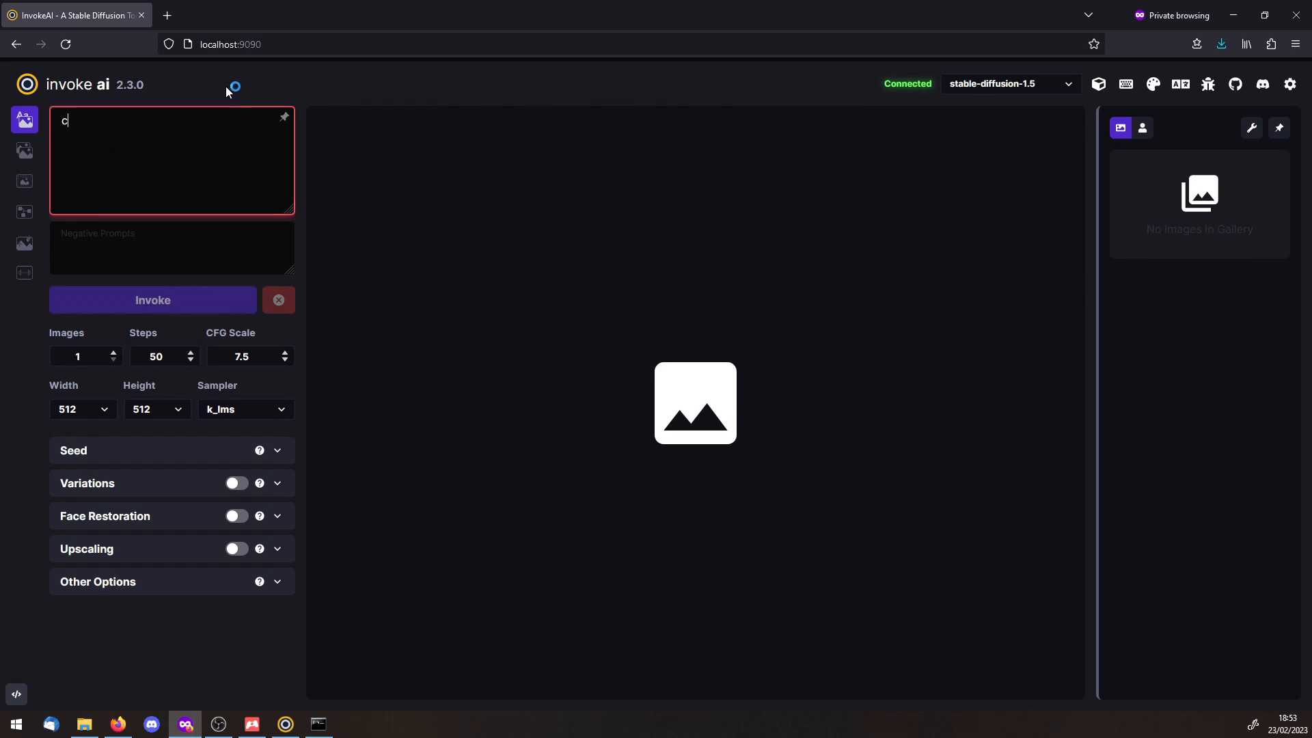
pyautogui.write('ute owl, watercolor painting')
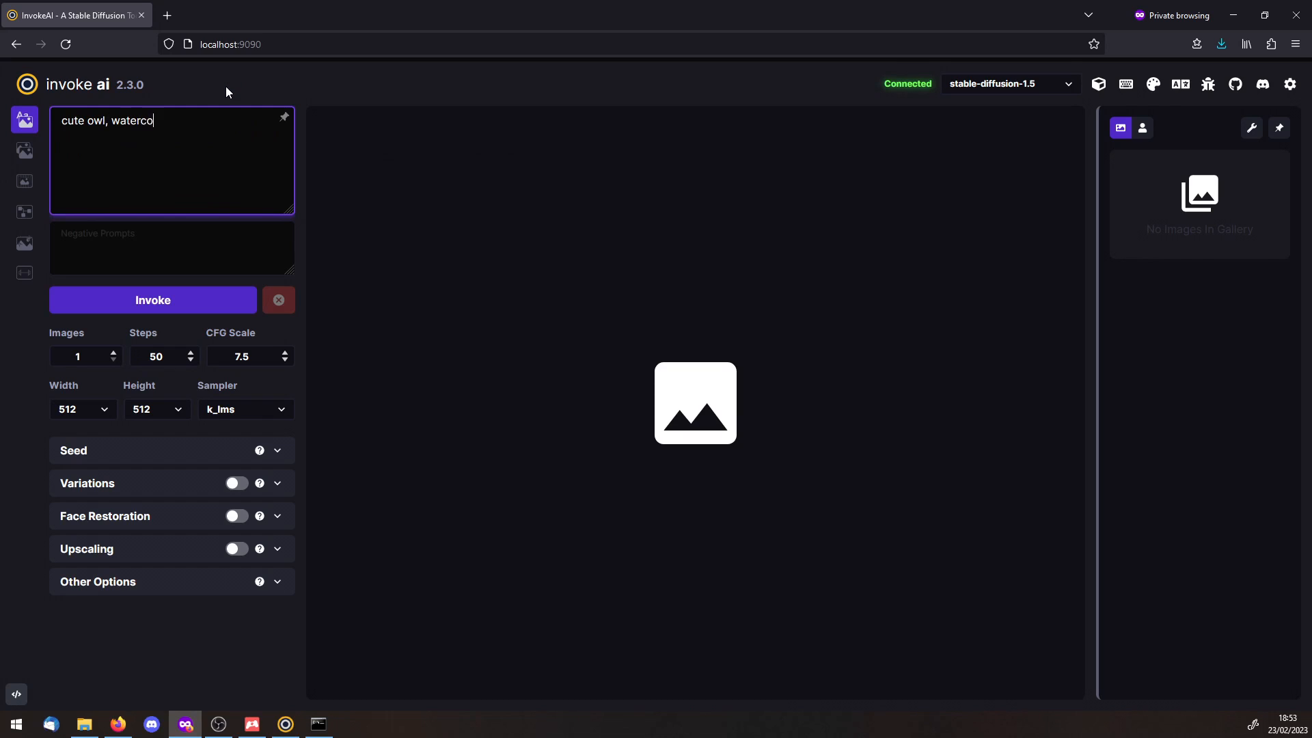
pyautogui.click(220, 300)
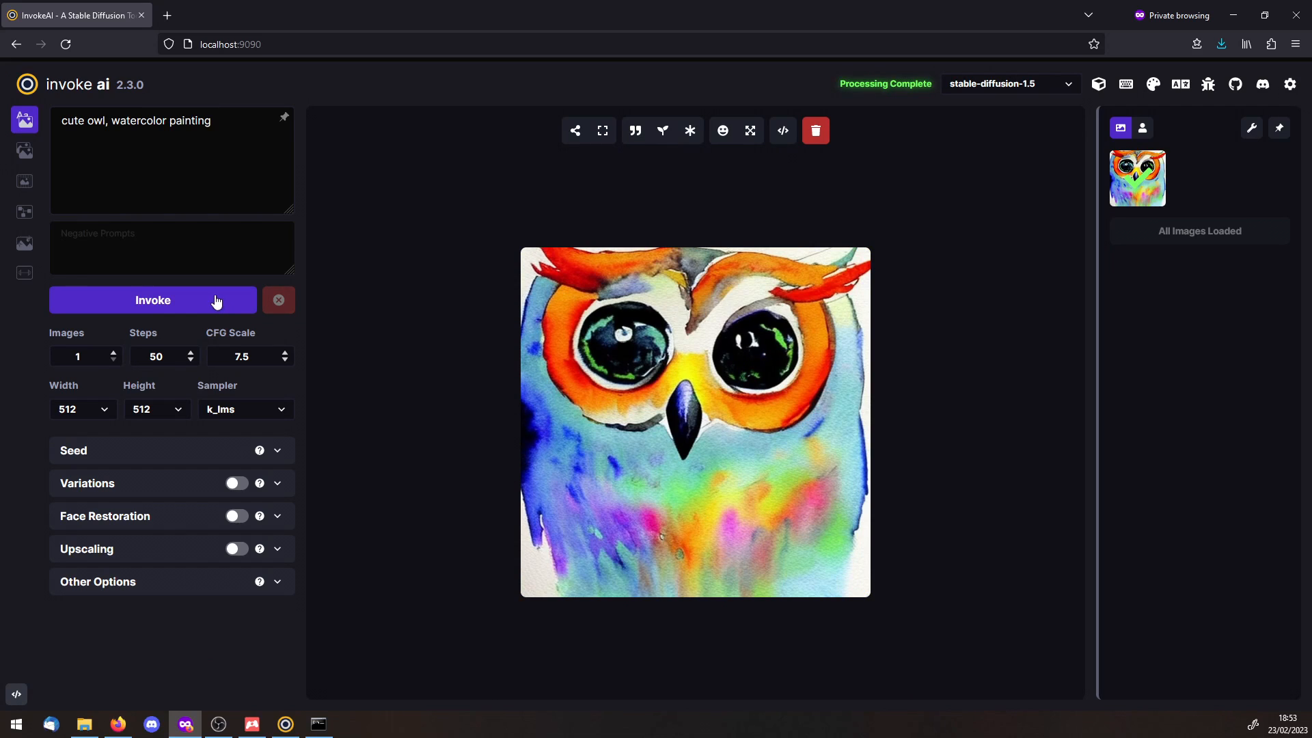
# - Set the generation to 25 steps, a CFG scale of 10 and the k_dpmpp_2 sampler
pyautogui.click(155, 357)
pyautogui.write('25')
pyautogui.click(230, 357)
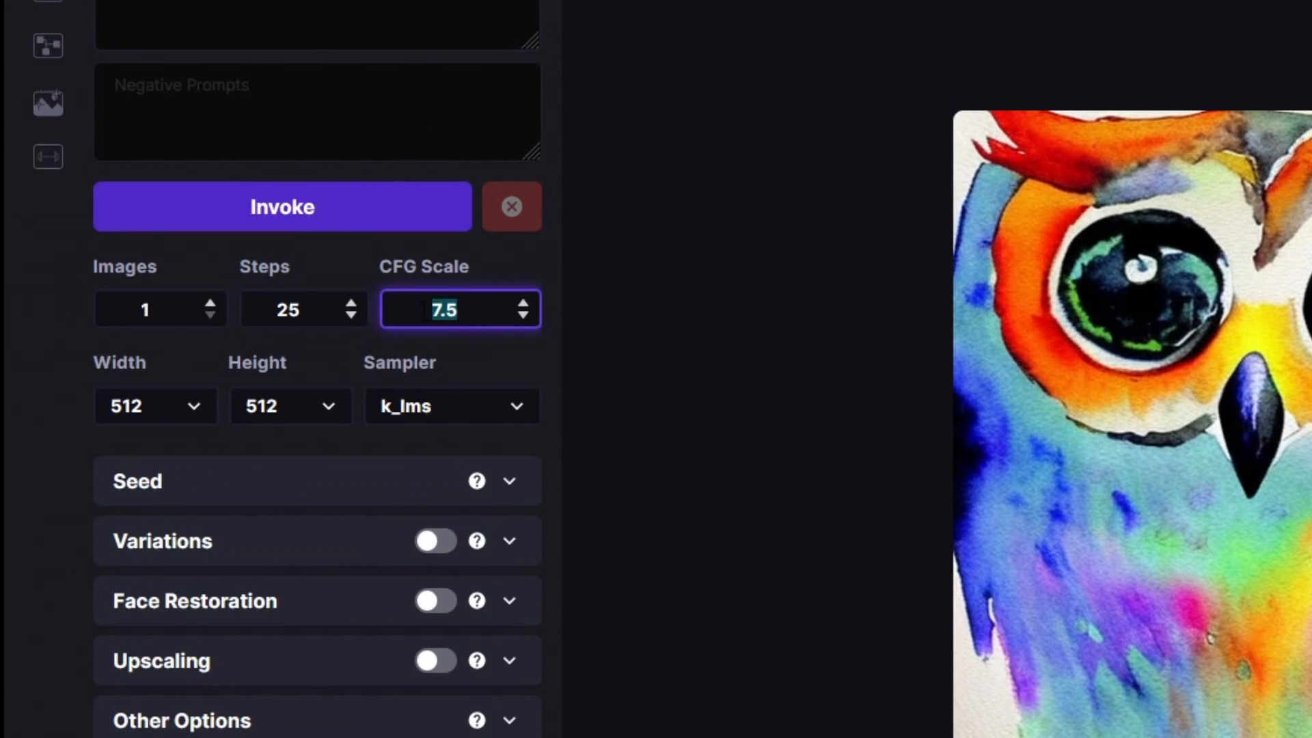
pyautogui.write('10')
pyautogui.click(503, 404)
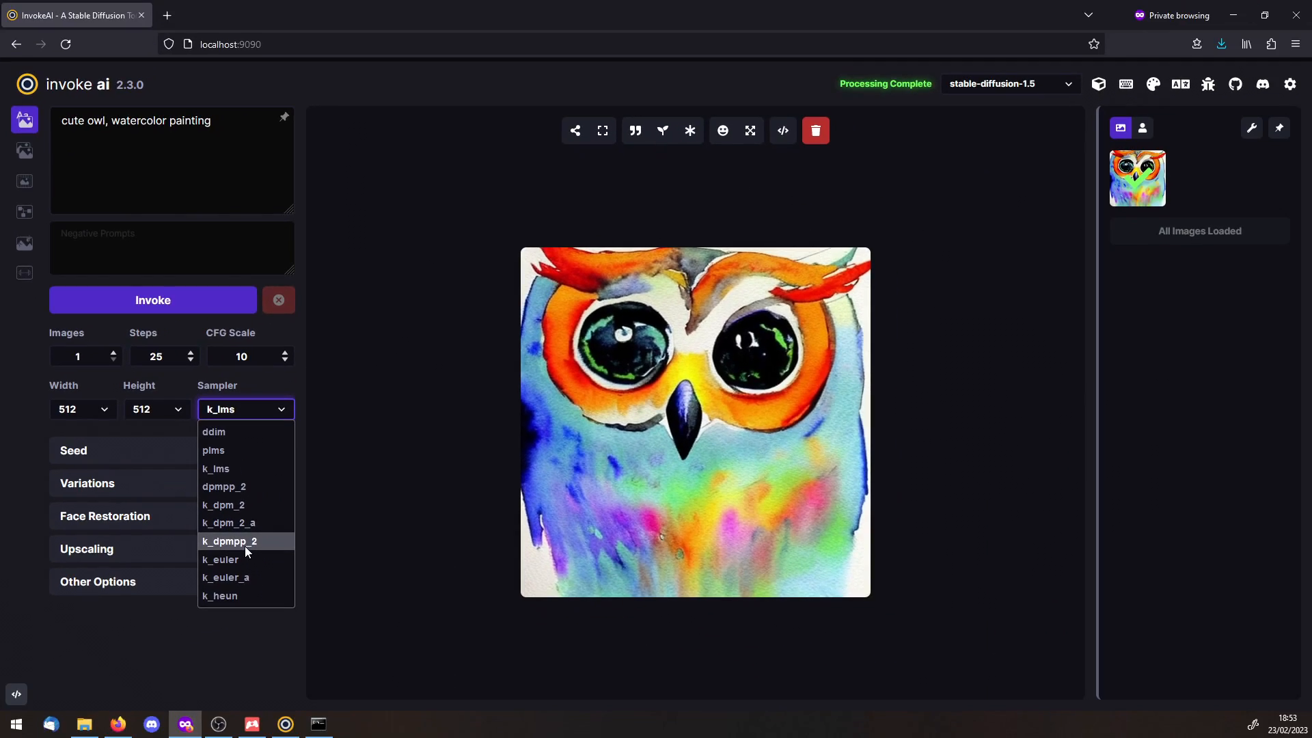
pyautogui.click(245, 542)
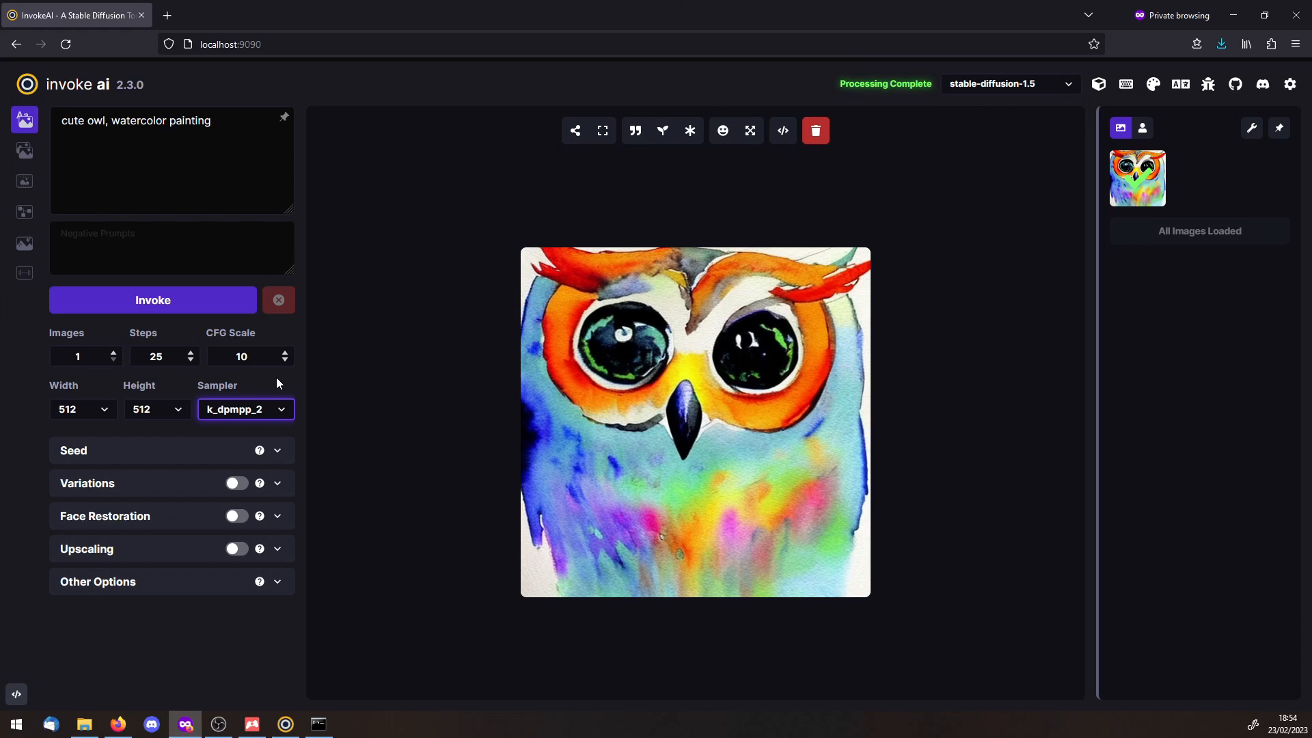
# - Set the image height to 640 and the width to 448, and generate another owl picture
pyautogui.click(164, 413)
pyautogui.click(157, 221)
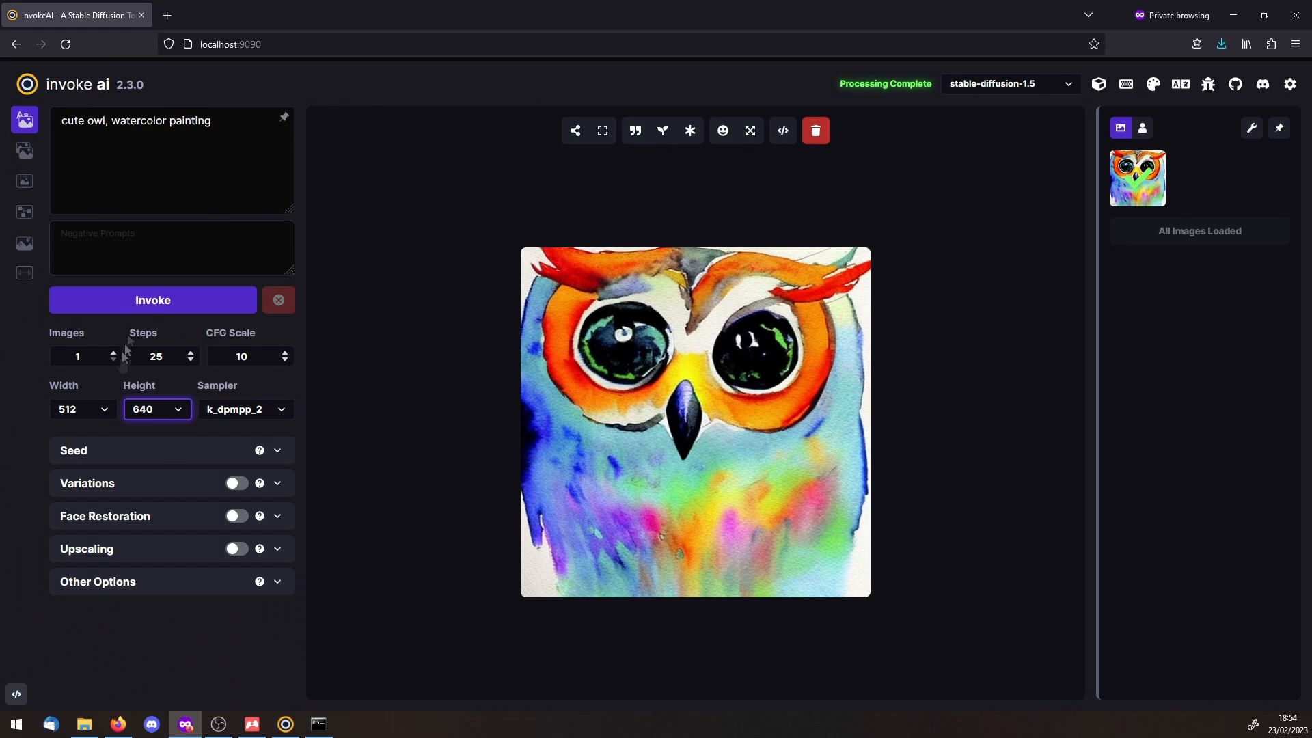
pyautogui.click(85, 409)
pyautogui.click(62, 167)
pyautogui.click(133, 301)
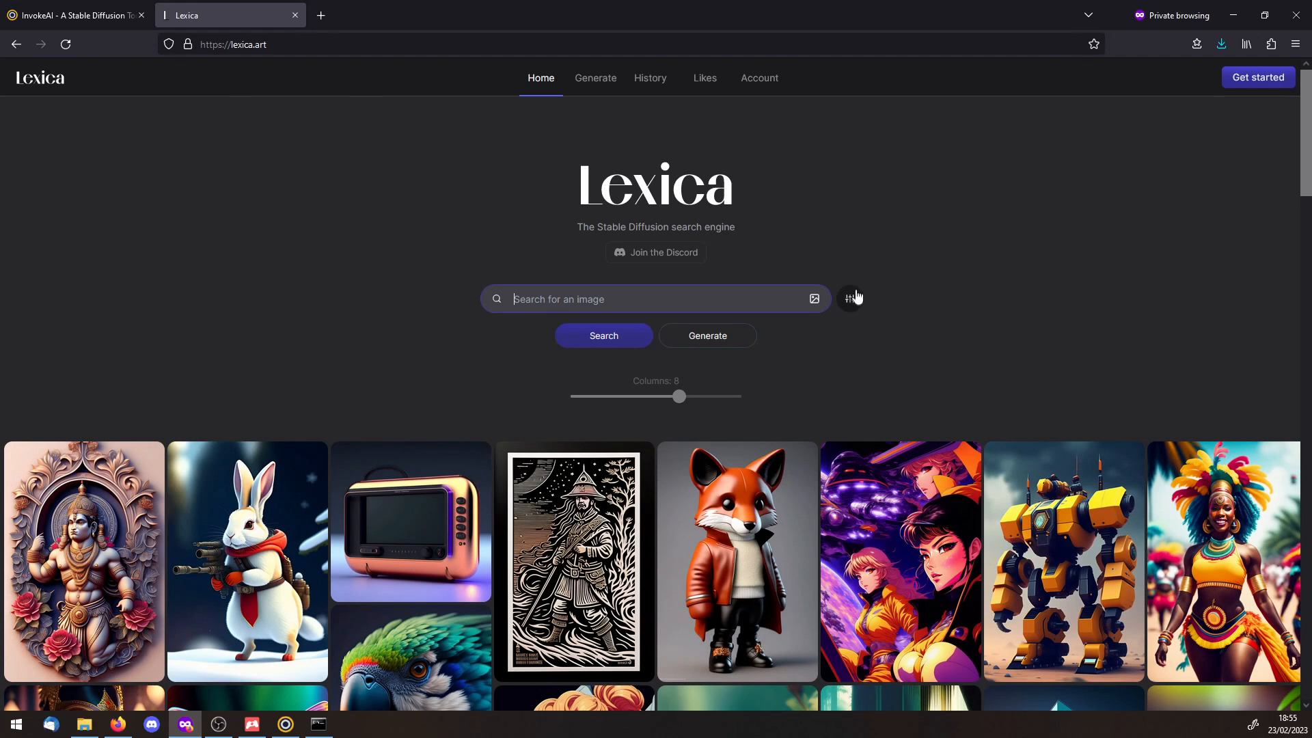
# - On Lexica, restrict the search to Stable Diffusion 1.5 images and search for "mage"
pyautogui.click(854, 298)
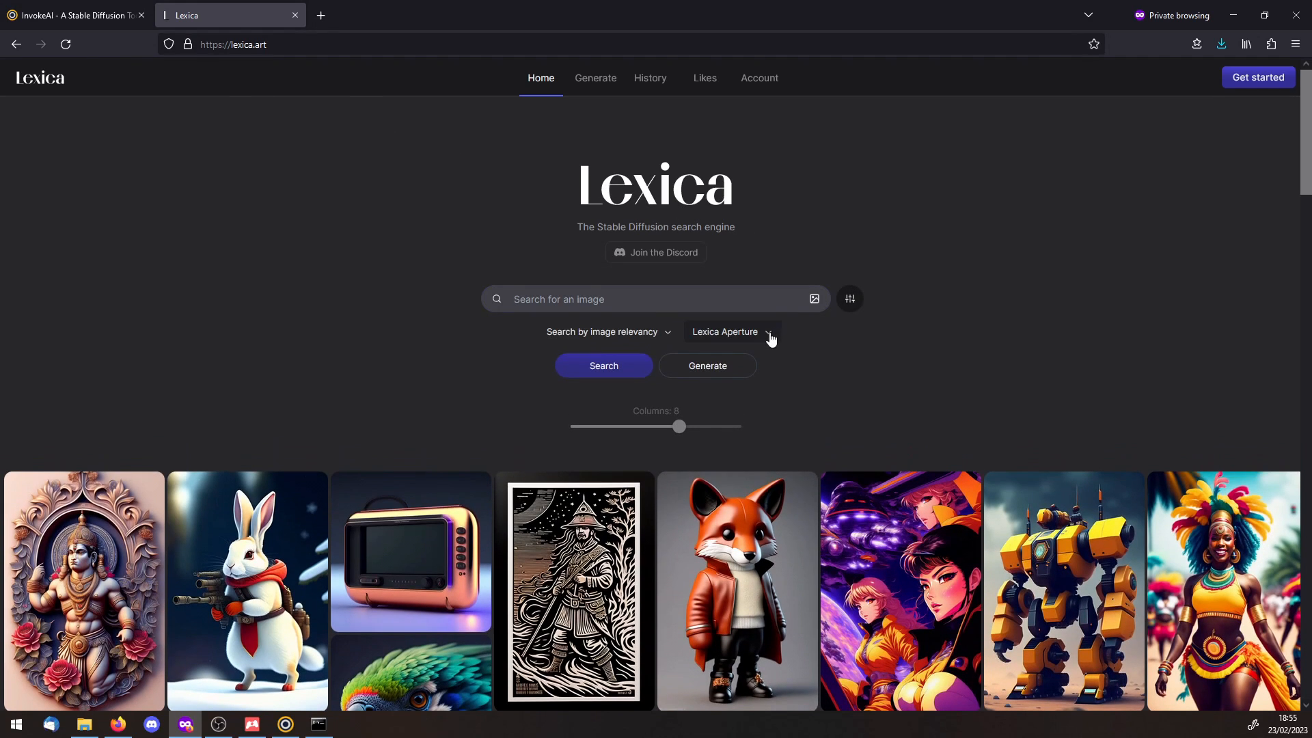
pyautogui.click(771, 339)
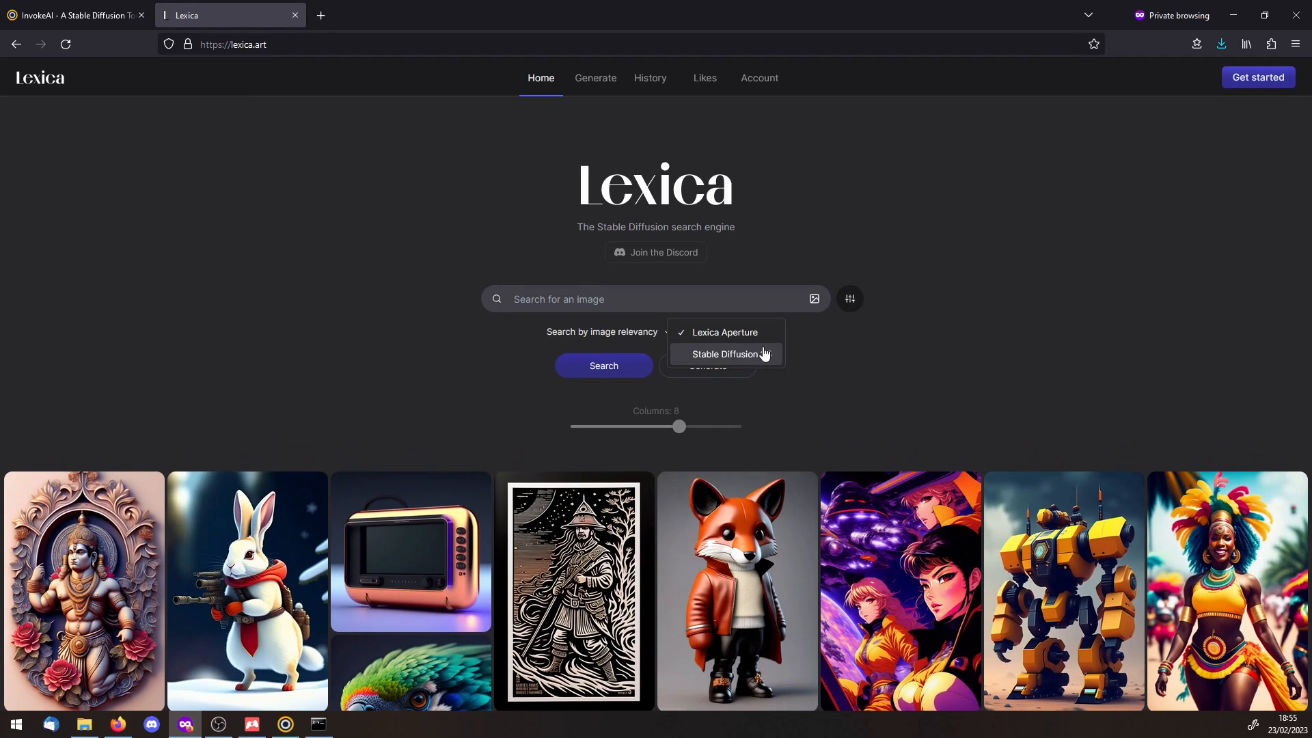
pyautogui.click(763, 350)
pyautogui.click(727, 291)
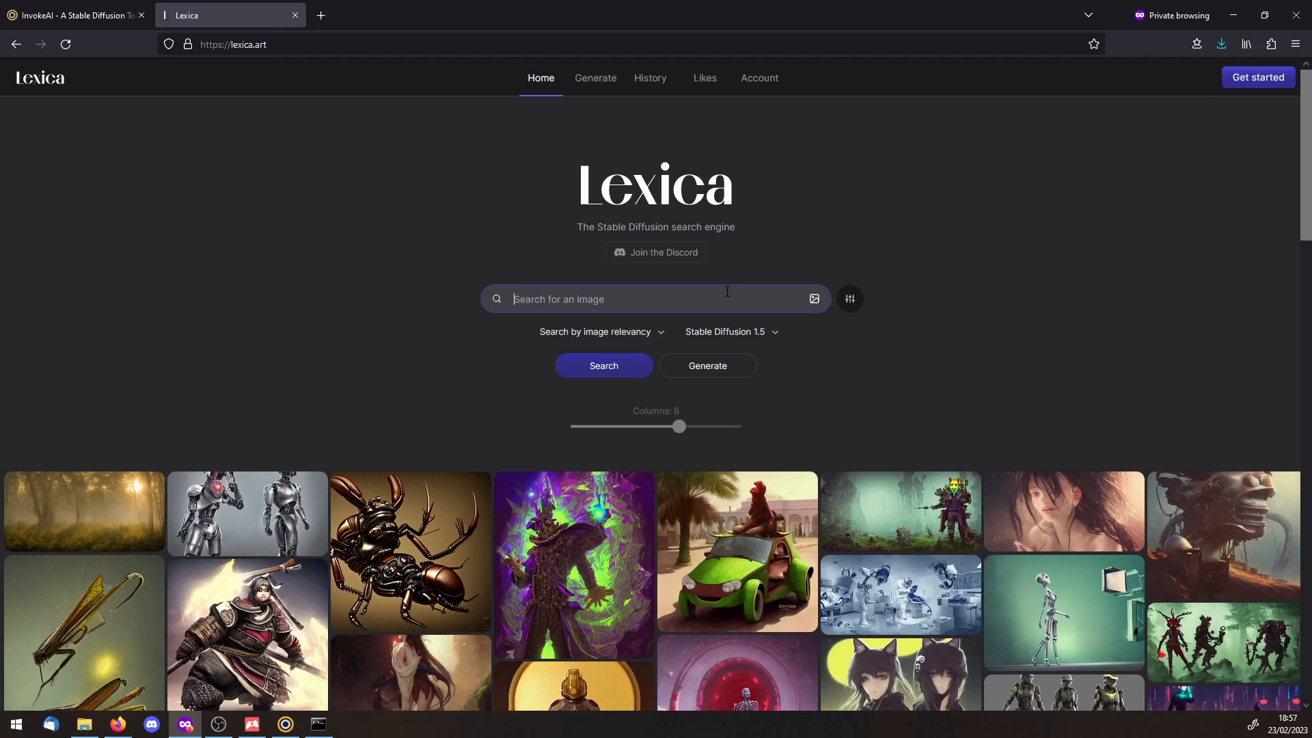
pyautogui.write('mage')
pyautogui.press('Return')
pyautogui.scroll(-3, 763, 346)
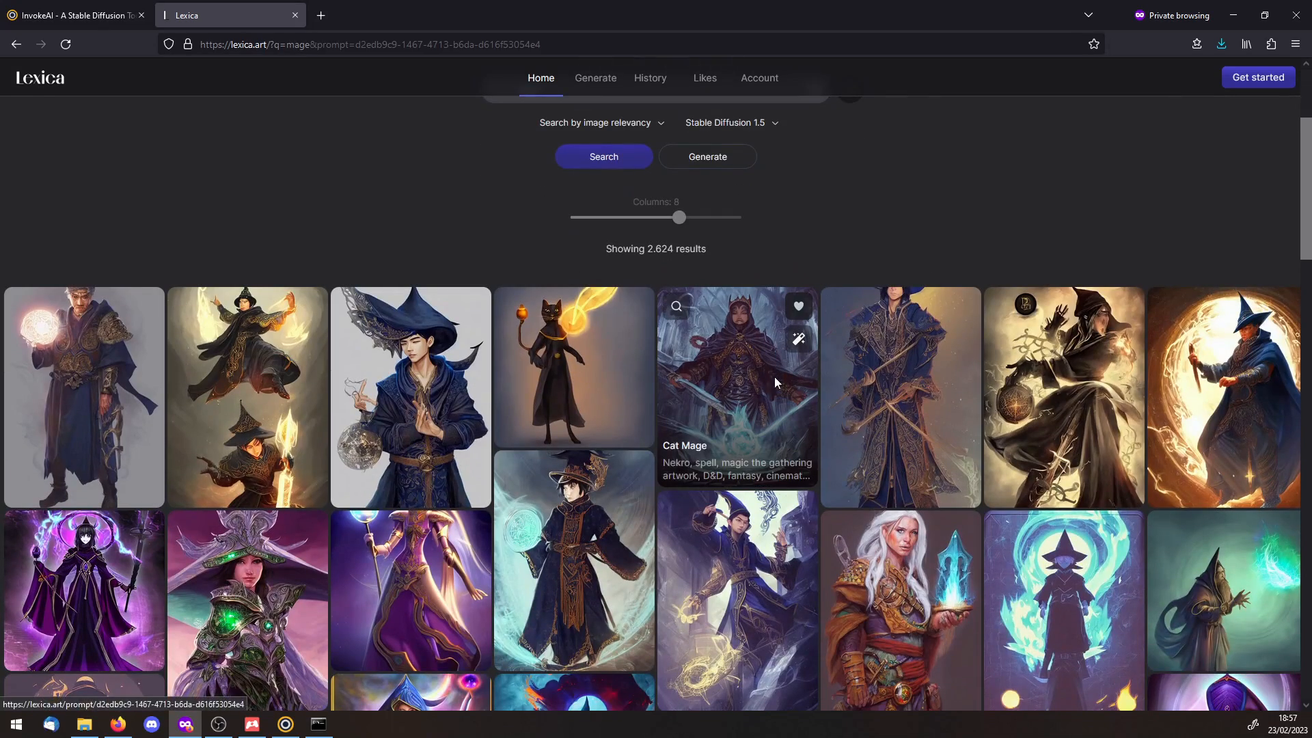
# - Copy the Cat Mage image's prompt from Lexica and replace the InvokeAI prompt with it
pyautogui.click(774, 379)
pyautogui.tripleClick(438, 161)
pyautogui.hotkey('ctrl', 'c')
pyautogui.click(89, 15)
pyautogui.tripleClick(171, 122)
pyautogui.hotkey('ctrl', 'v')
# - Replace the subject at the start of the pasted prompt with "cute owl" and generate an image
pyautogui.moveTo(171, 120); pyautogui.dragTo(61, 120)
pyautogui.write('cute owl')
pyautogui.click(140, 301)
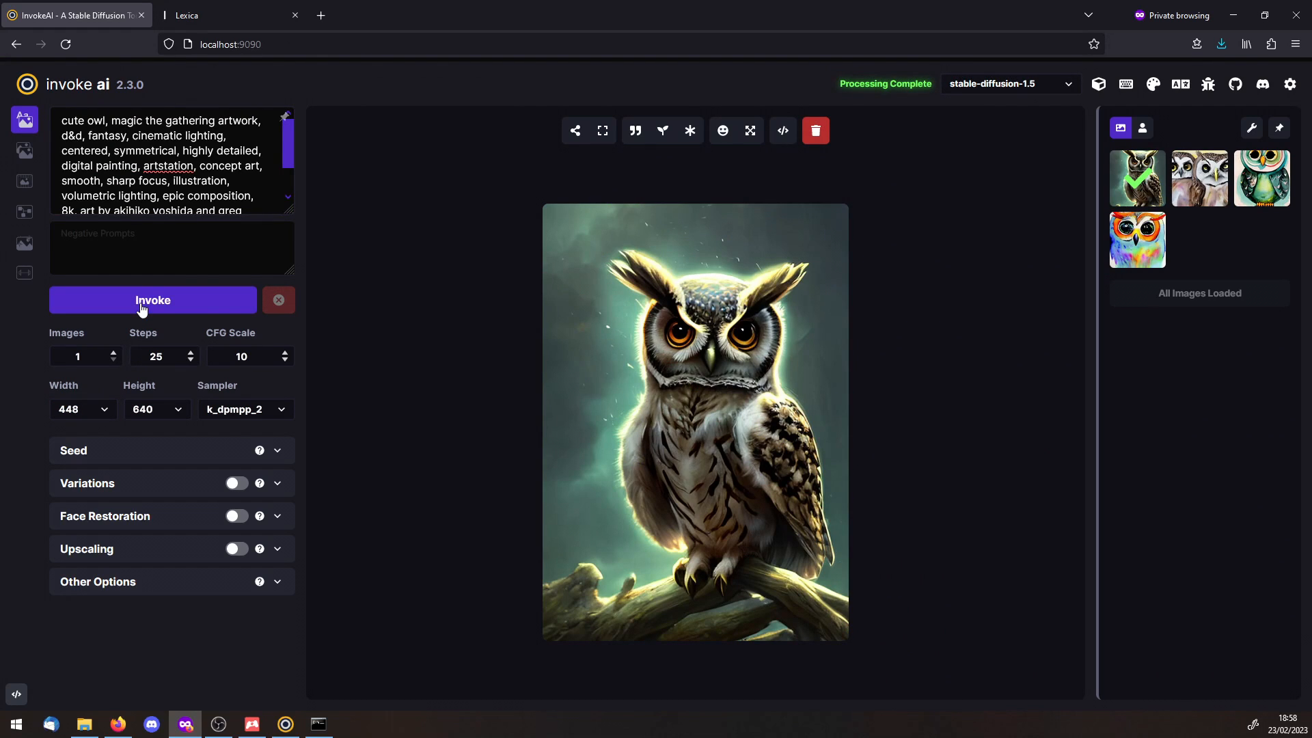
# - Paste the prepared list of unwanted traits, such as cropped, low quality and jpeg artifacts, as the negative prompt and generate an image
pyautogui.click(158, 258)
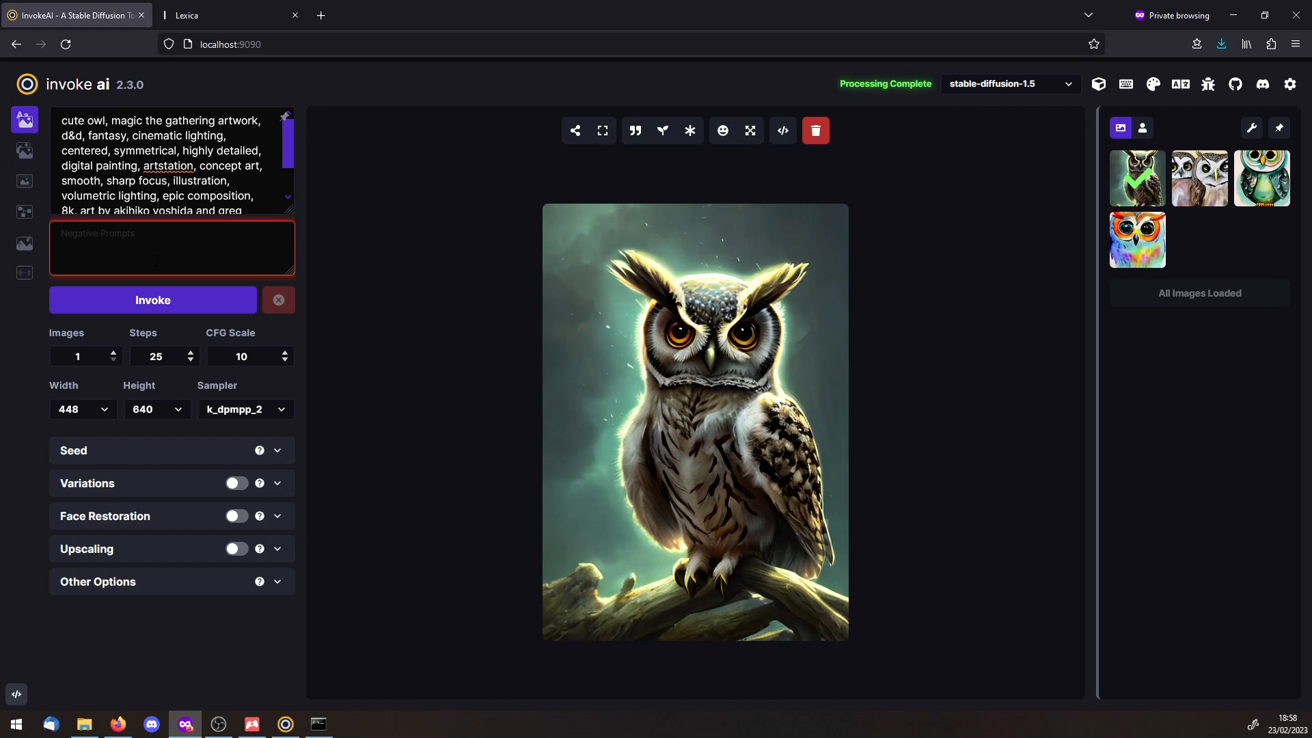
pyautogui.hotkey('ctrl', 'v')
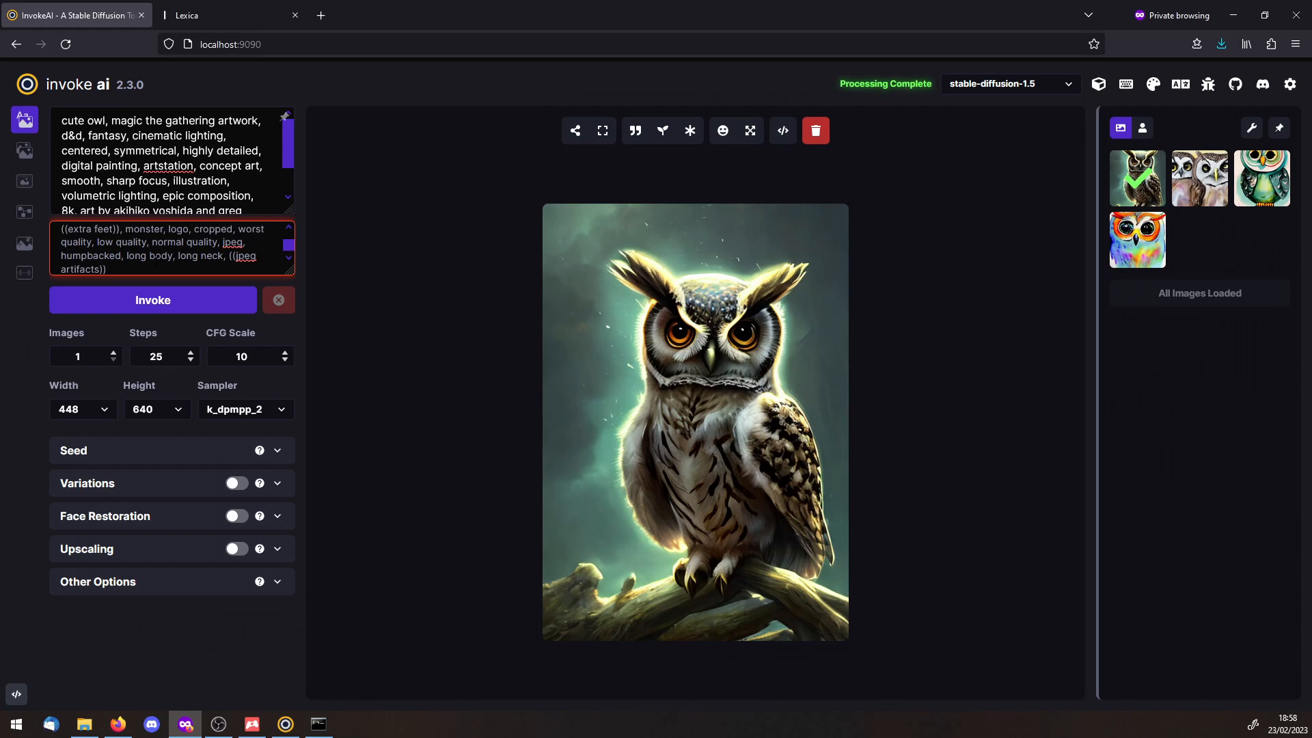
pyautogui.click(162, 304)
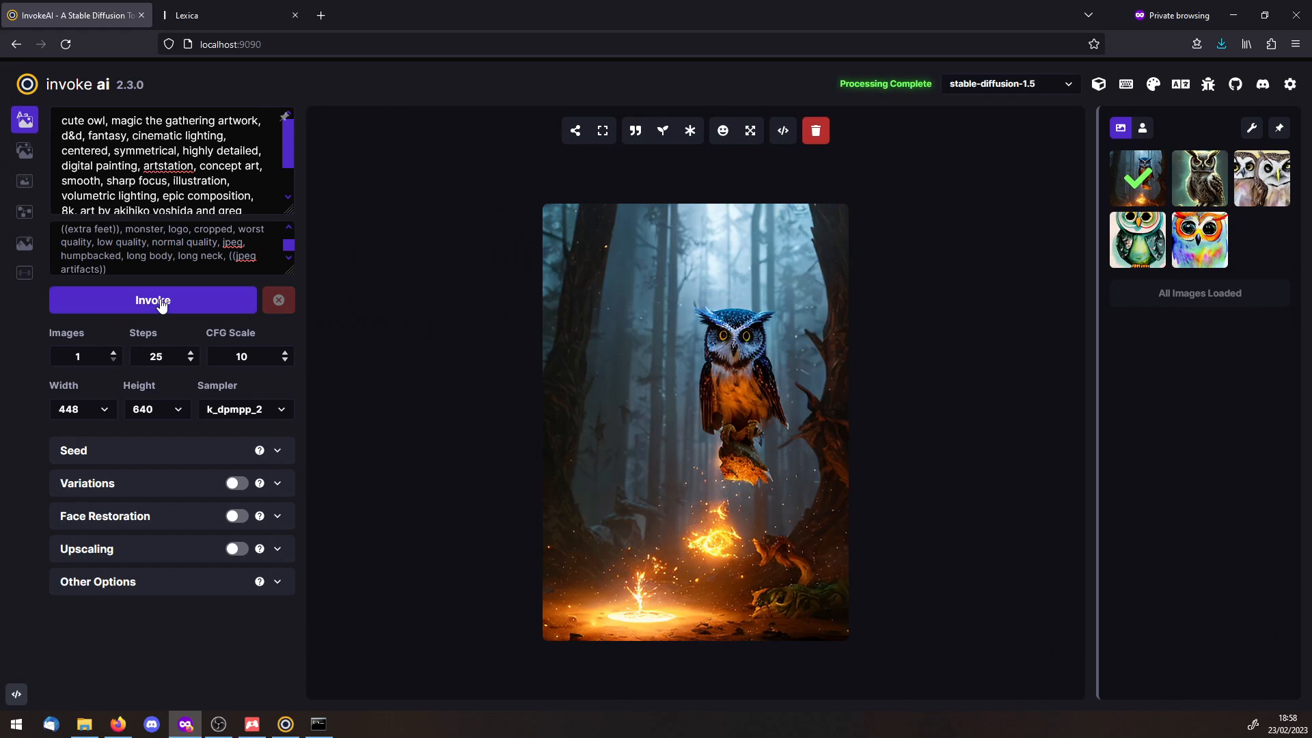
# - Add "[forest]" on a new line above the prompt to exclude forests and generate an image
pyautogui.click(63, 121)
pyautogui.click(63, 121)
pyautogui.press('Return')
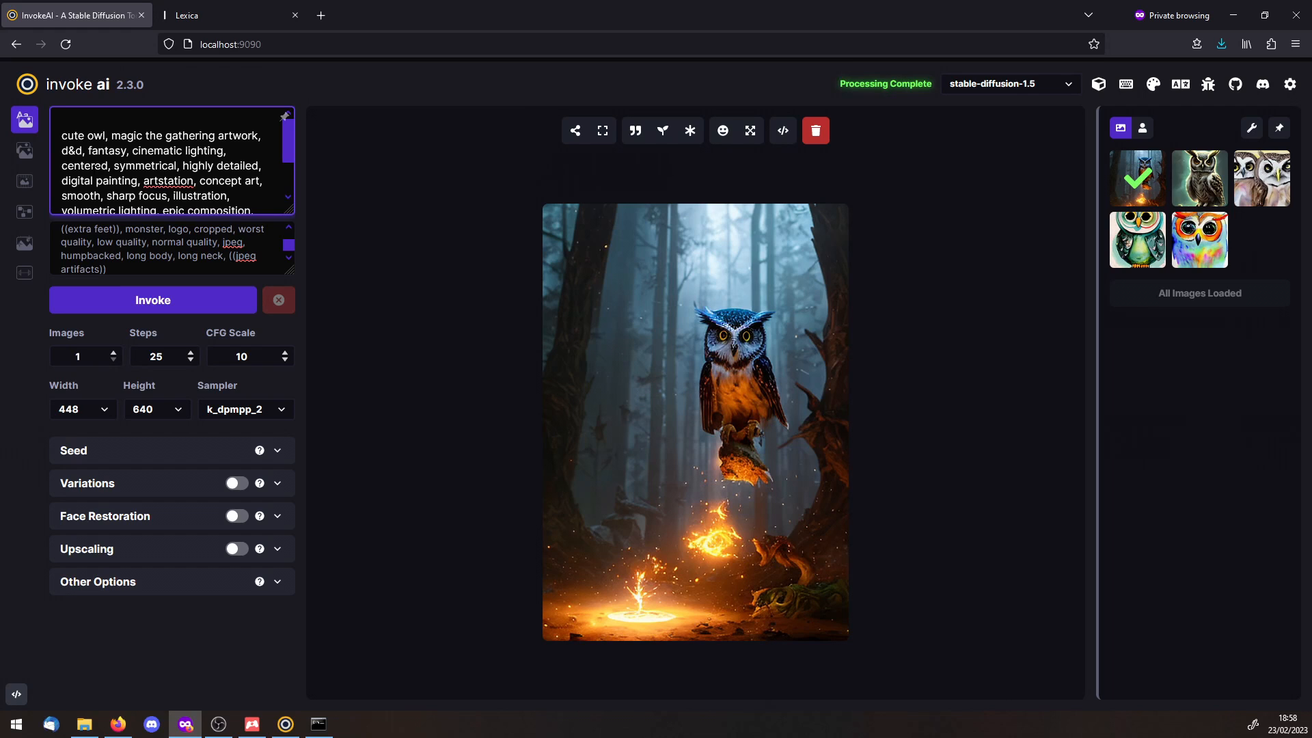
pyautogui.write('[forest')
pyautogui.write(']')
pyautogui.click(127, 305)
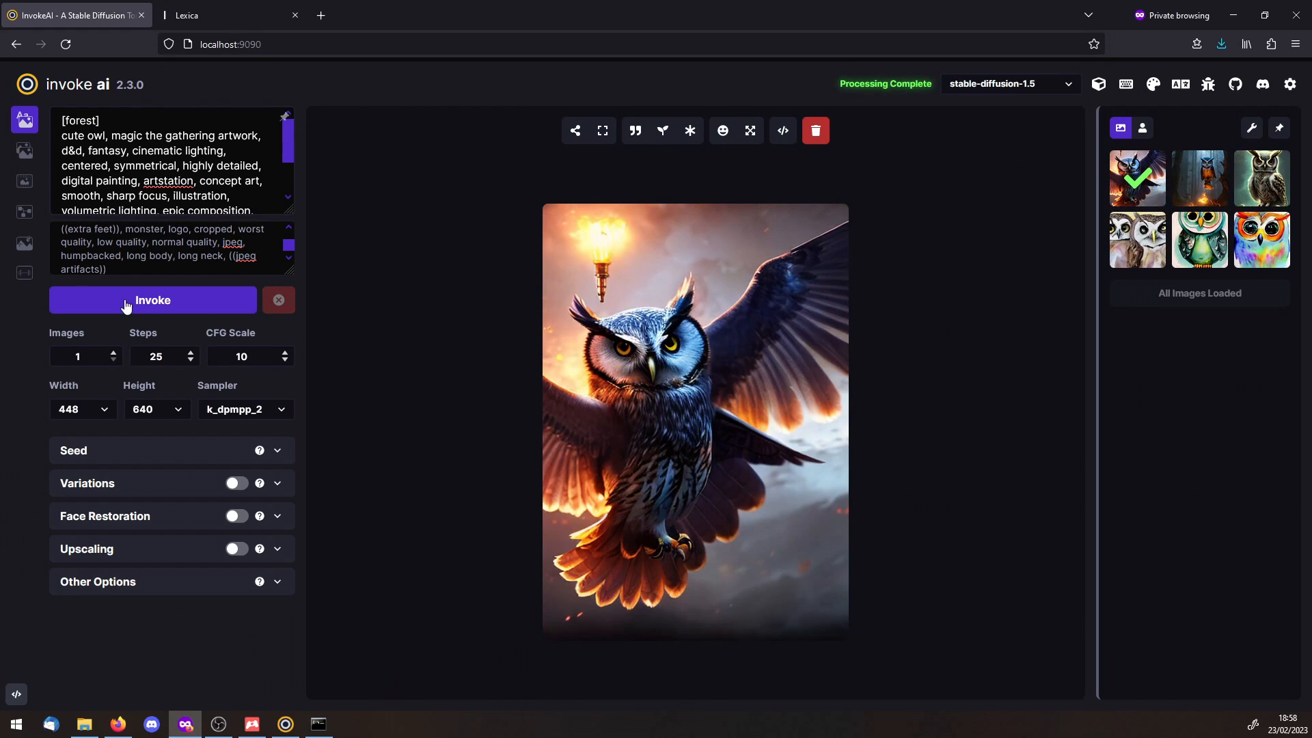
# - Add "green field" after "[forest]" with double-parenthesis emphasis, as "((green field))", and generate the image
pyautogui.click(143, 120)
pyautogui.write('(green field')
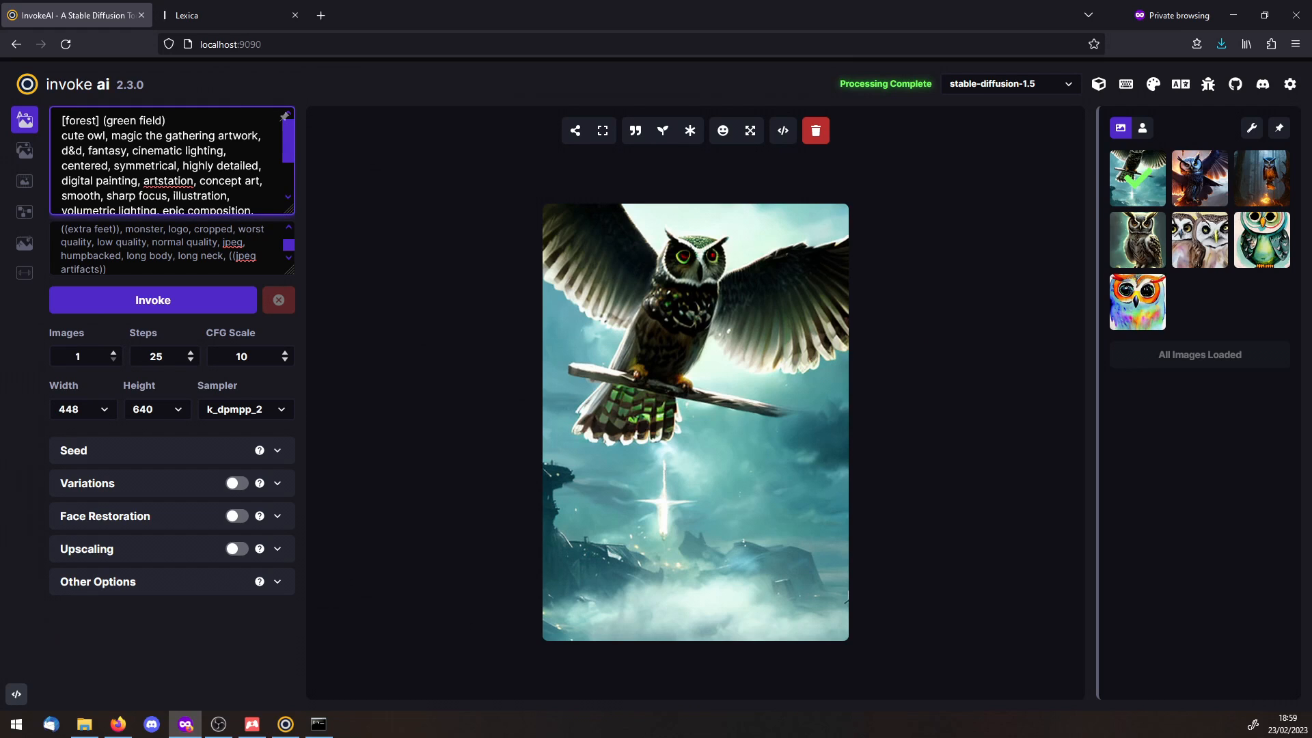
pyautogui.click(108, 120)
pyautogui.write('(')
pyautogui.write(')')
pyautogui.click(178, 305)
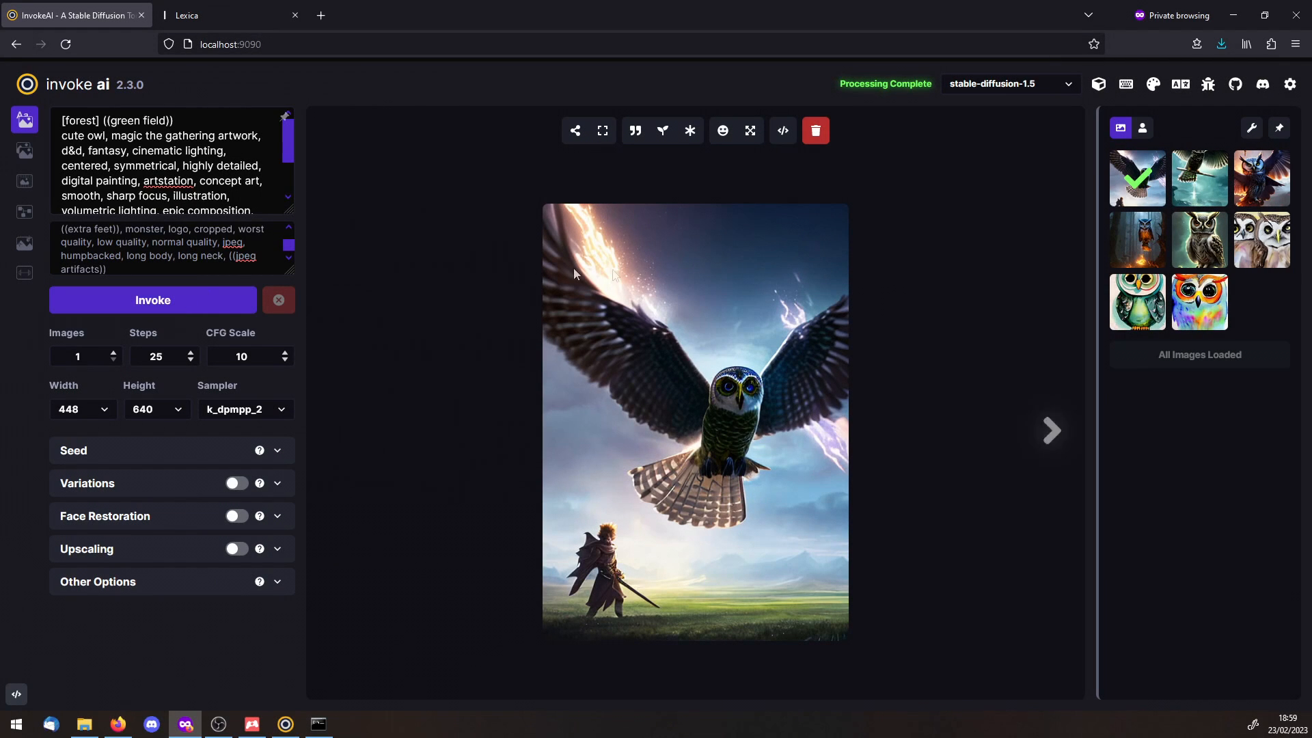
# - Open the list of available Stable Diffusion models in InvokeAI
pyautogui.click(1069, 84)
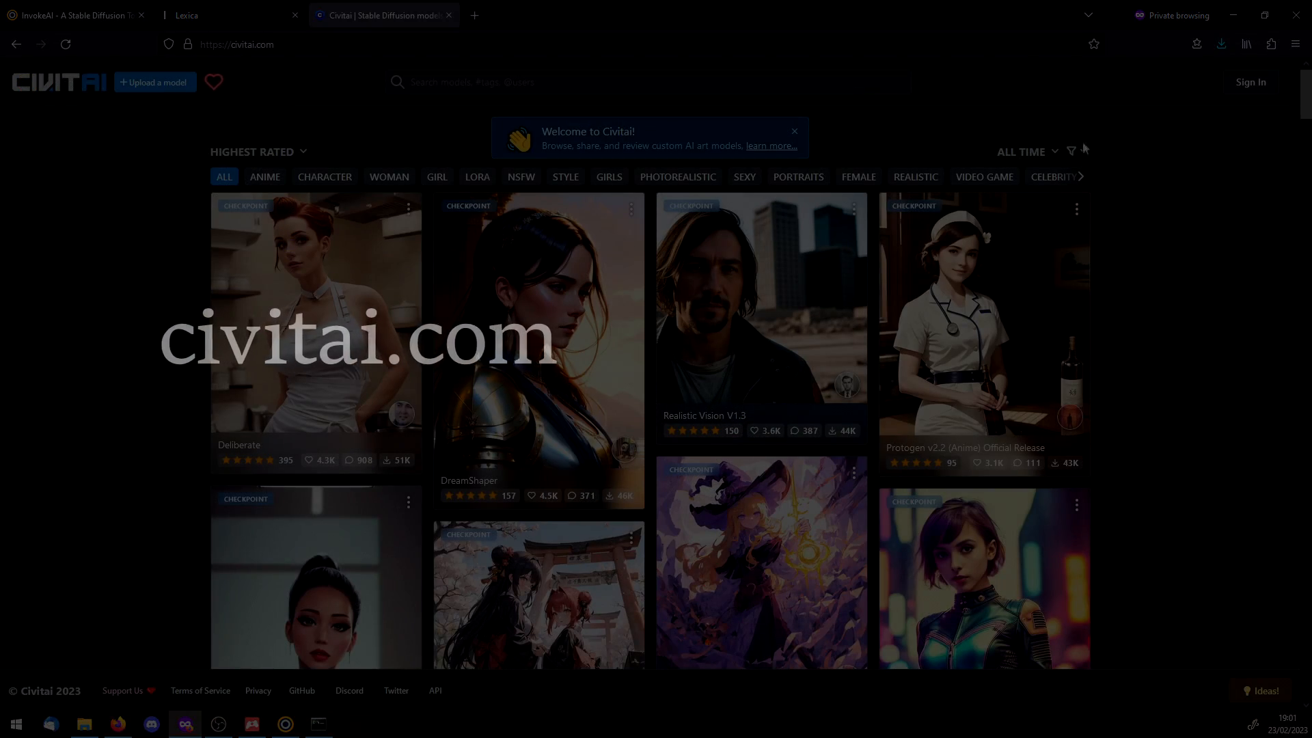
# - On Civitai, find Checkpoint models matching "anime" and open the Pastel-Mix [Stylized Anime Model] page
pyautogui.click(1073, 152)
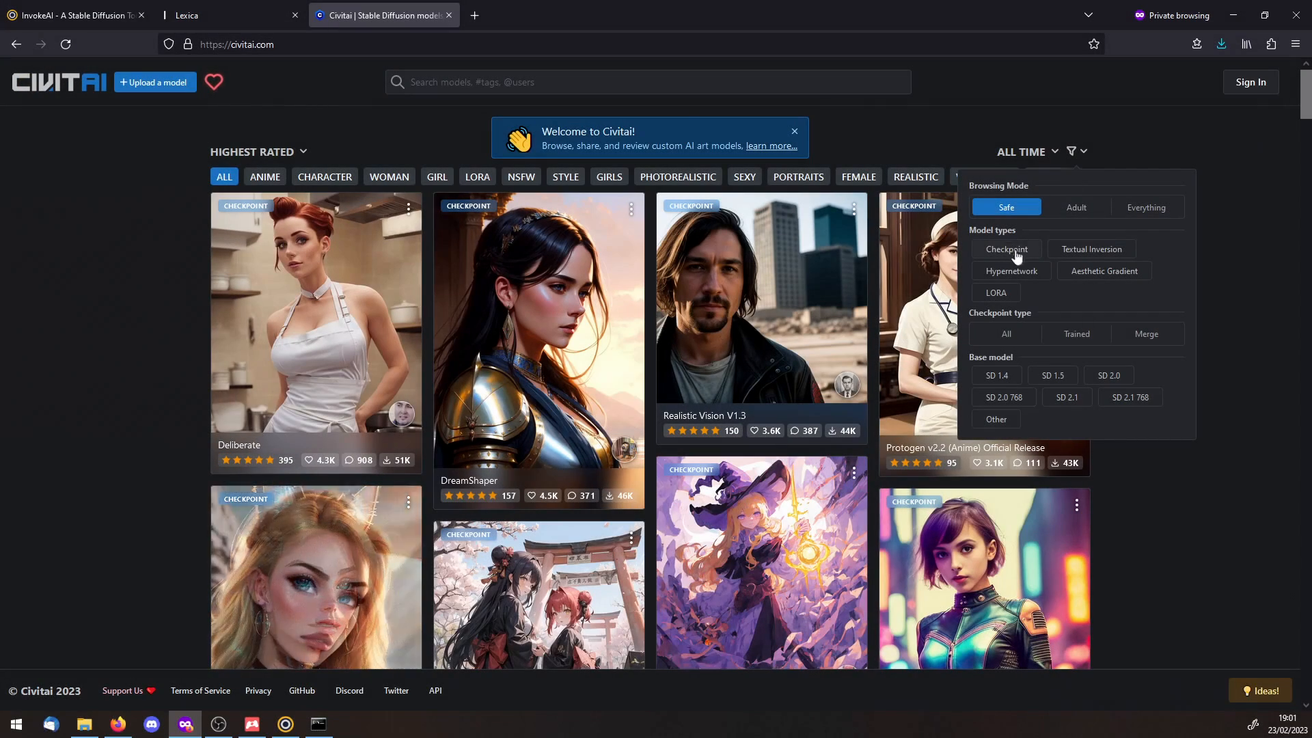
pyautogui.click(1016, 251)
pyautogui.click(840, 113)
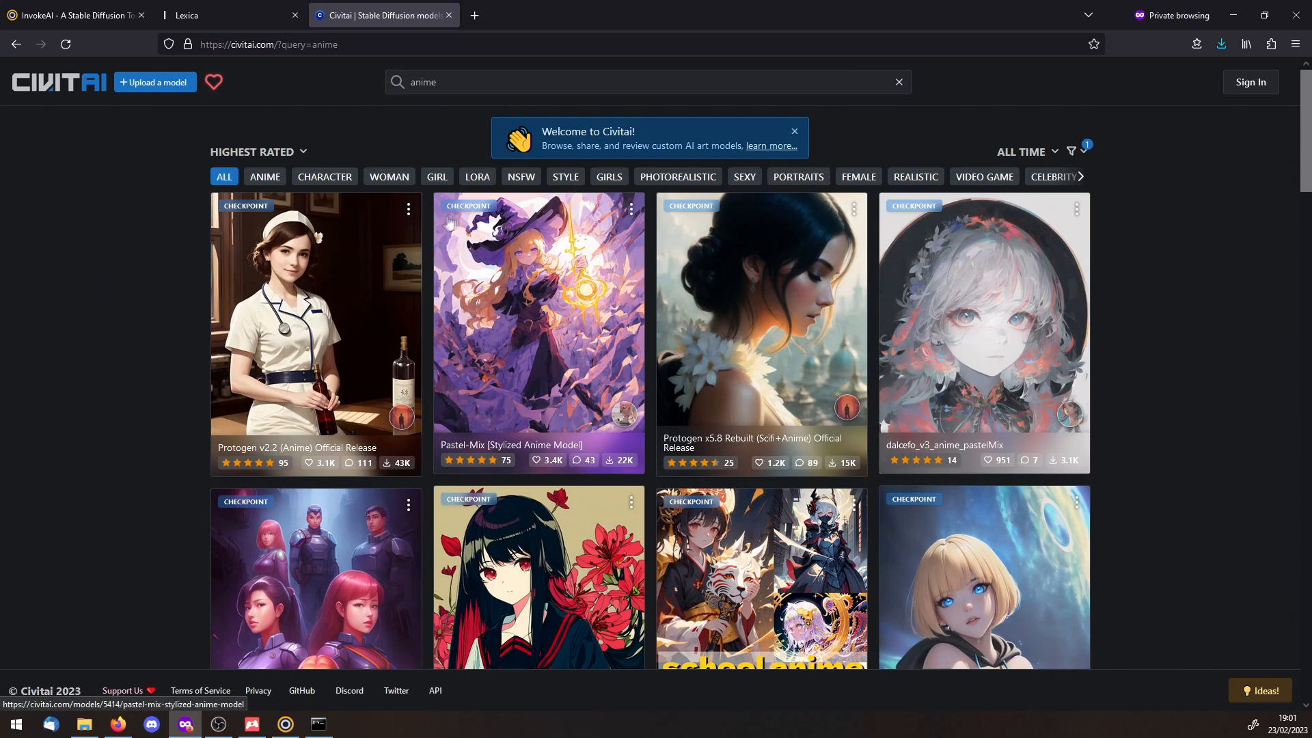
pyautogui.click(449, 222)
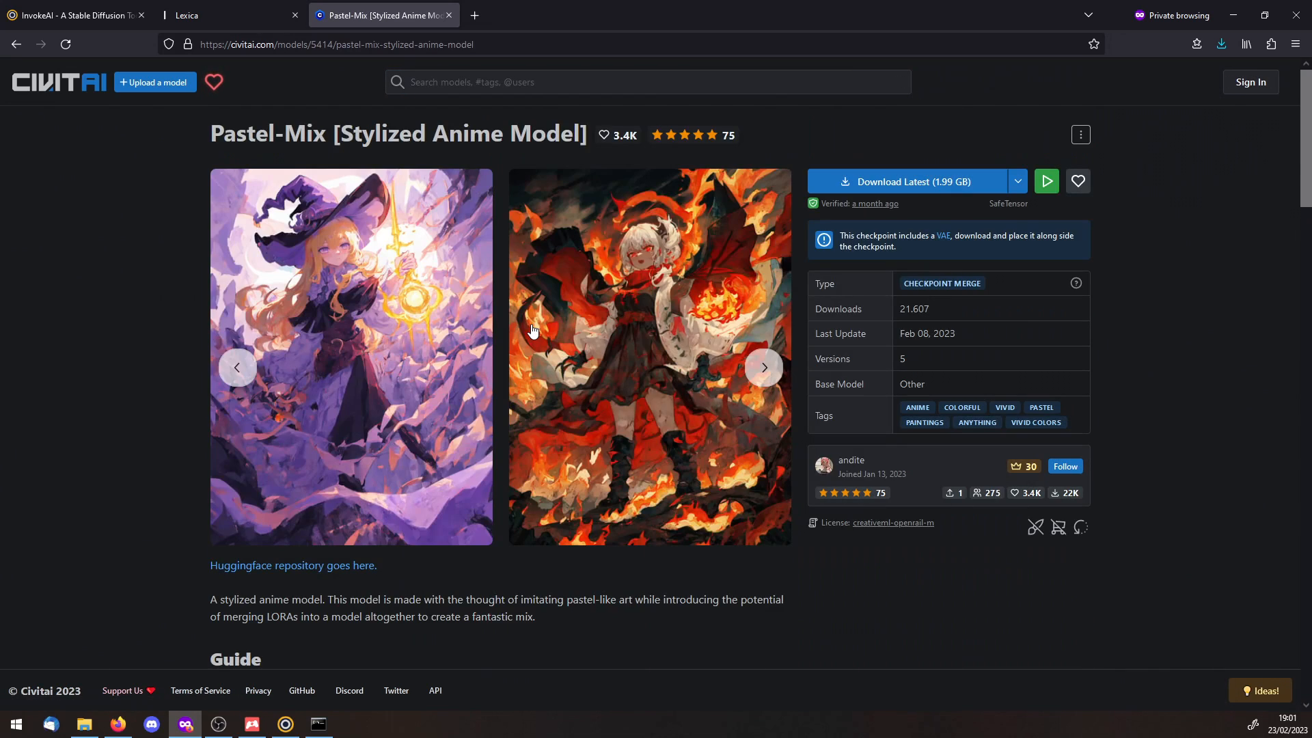
# - Download the latest Pastel-Mix model from Civitai and start adding a Checkpoint / Safetensor model in InvokeAI's Model Manager
pyautogui.click(905, 183)
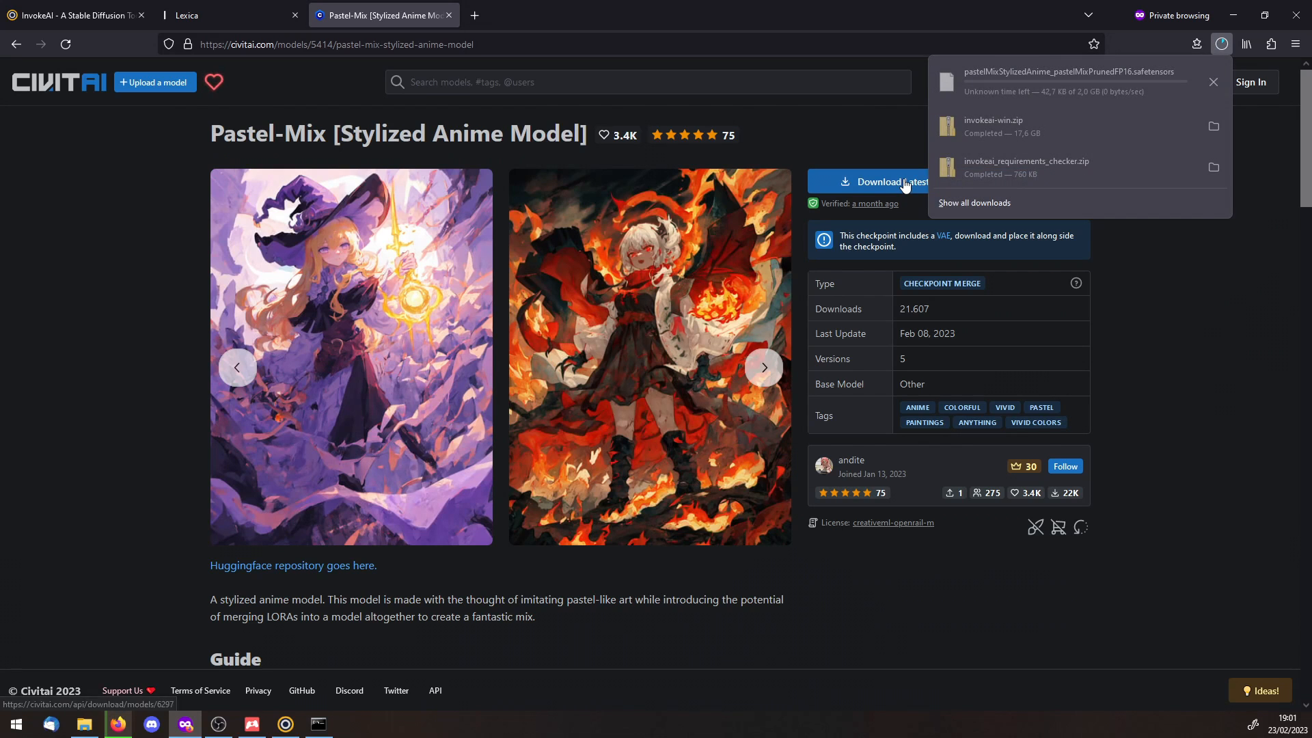
pyautogui.hotkey('ctrl', '1')
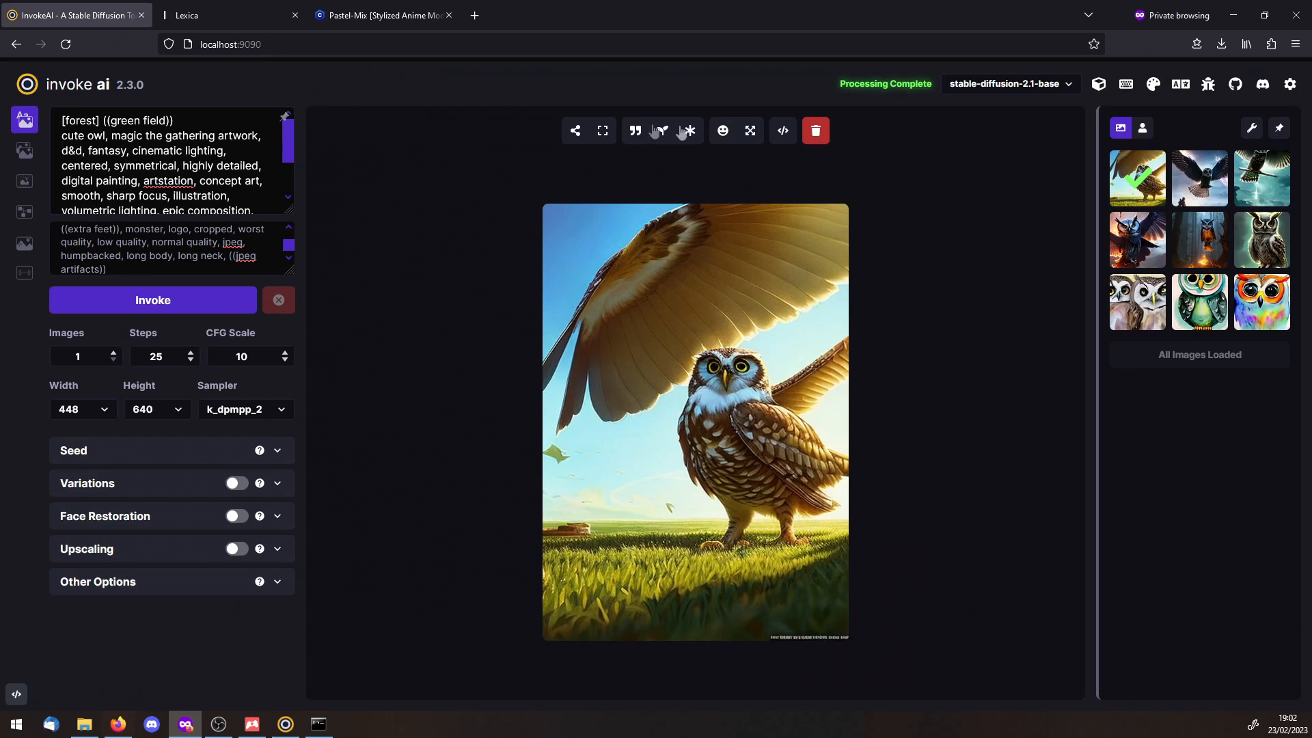
pyautogui.click(1098, 86)
pyautogui.click(626, 155)
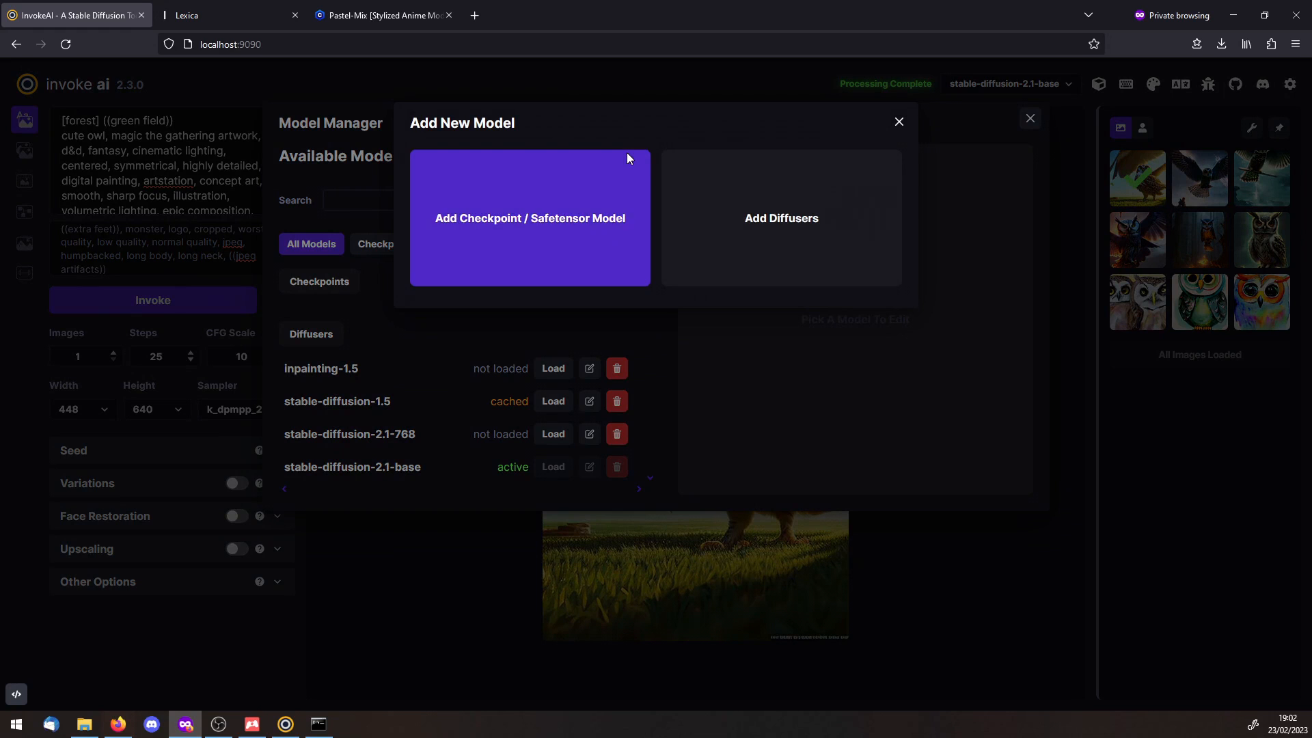
pyautogui.click(538, 216)
# - Copy the Downloads folder path from File Explorer, enter it as the Checkpoint Folder and search it for models
pyautogui.hotkey('alt', 'Tab')
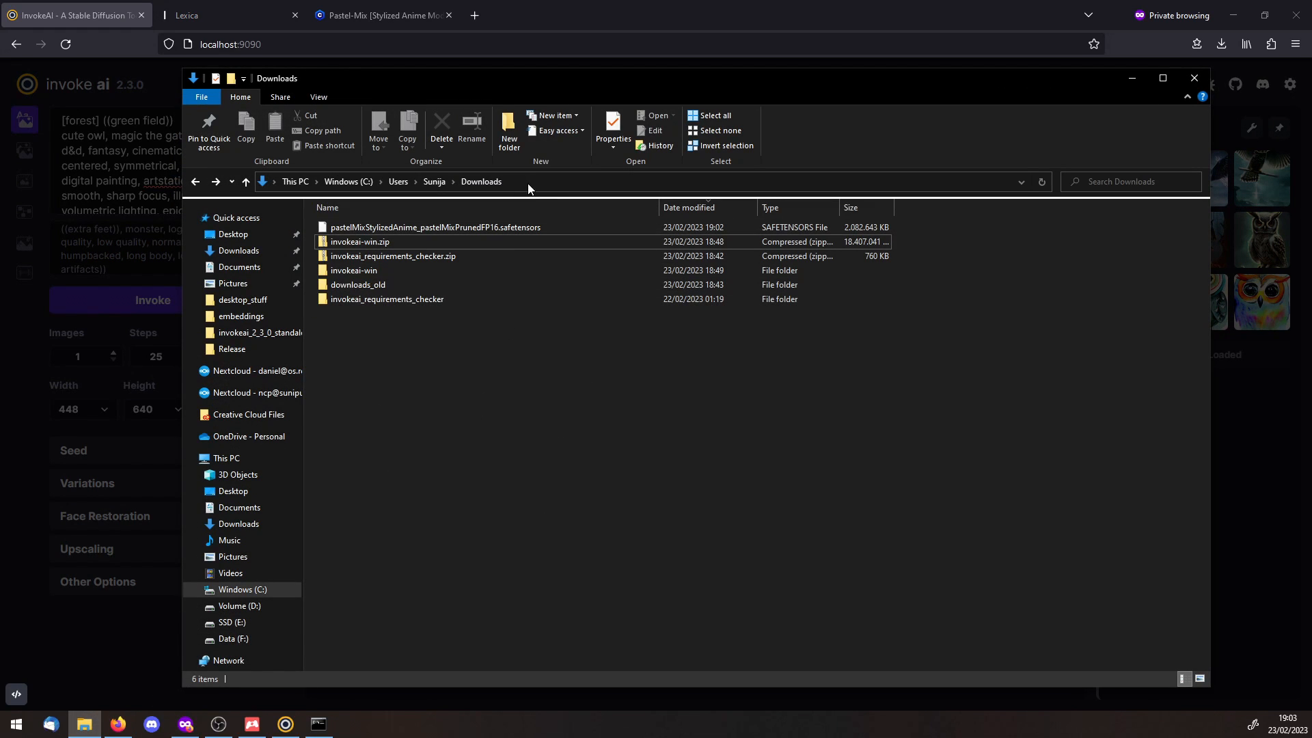
pyautogui.click(528, 183)
pyautogui.rightClick(528, 183)
pyautogui.click(561, 224)
pyautogui.click(1132, 78)
pyautogui.rightClick(673, 165)
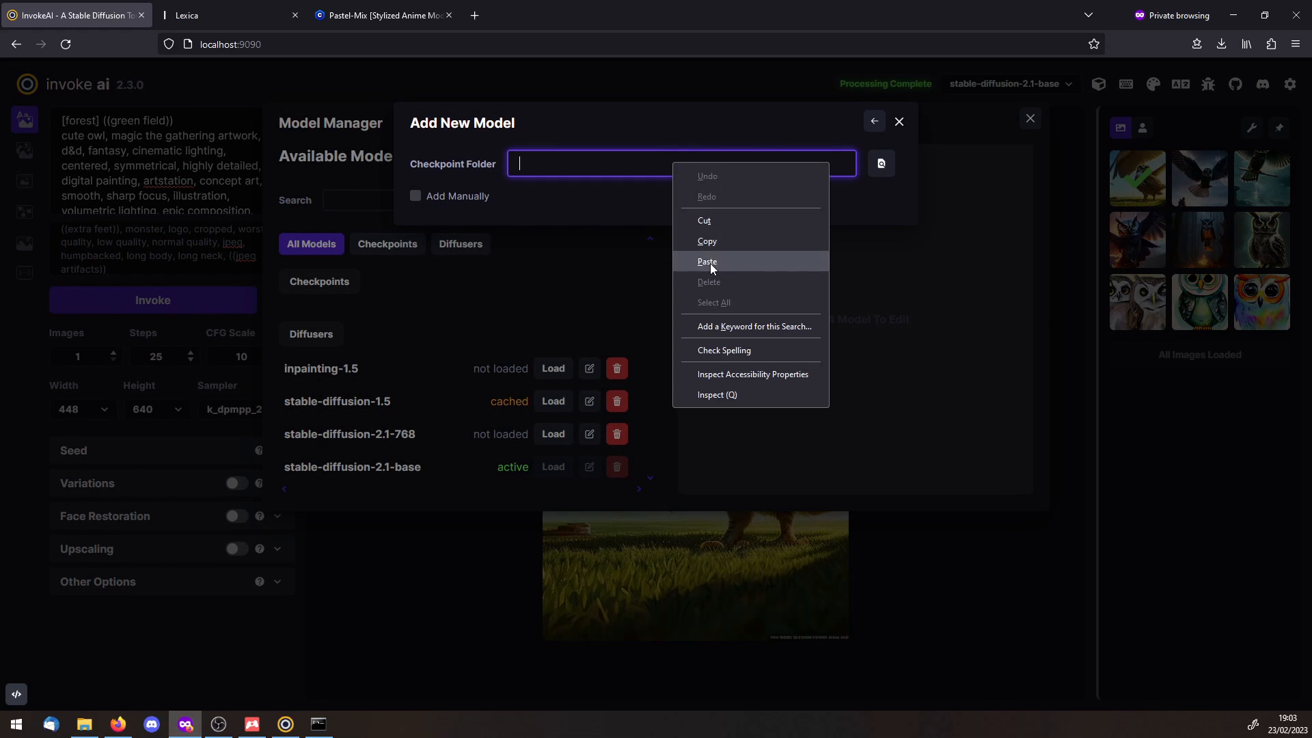
pyautogui.click(711, 263)
pyautogui.click(884, 164)
# - Select the pastelMixStylizedAnime_pastelMixPrunedFP16 model, add it to InvokeAI and close the Model Manager
pyautogui.click(433, 362)
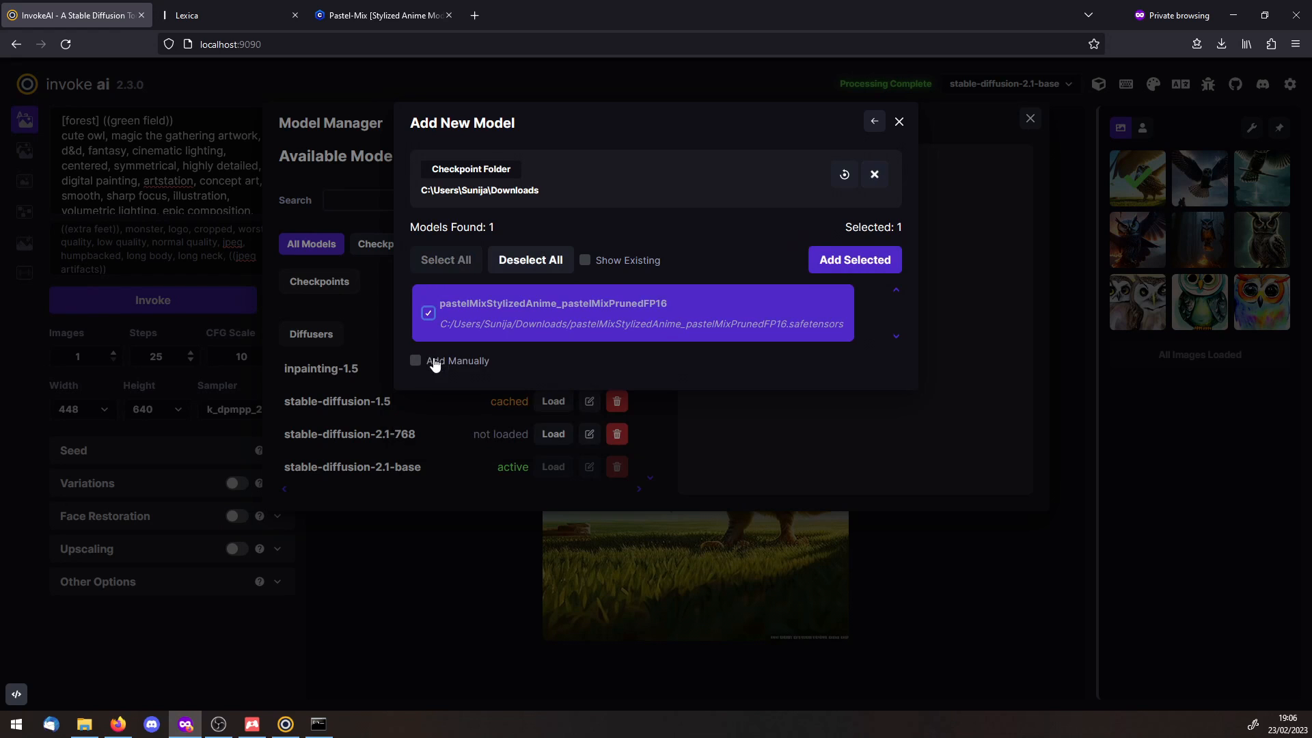
pyautogui.click(853, 259)
pyautogui.click(899, 121)
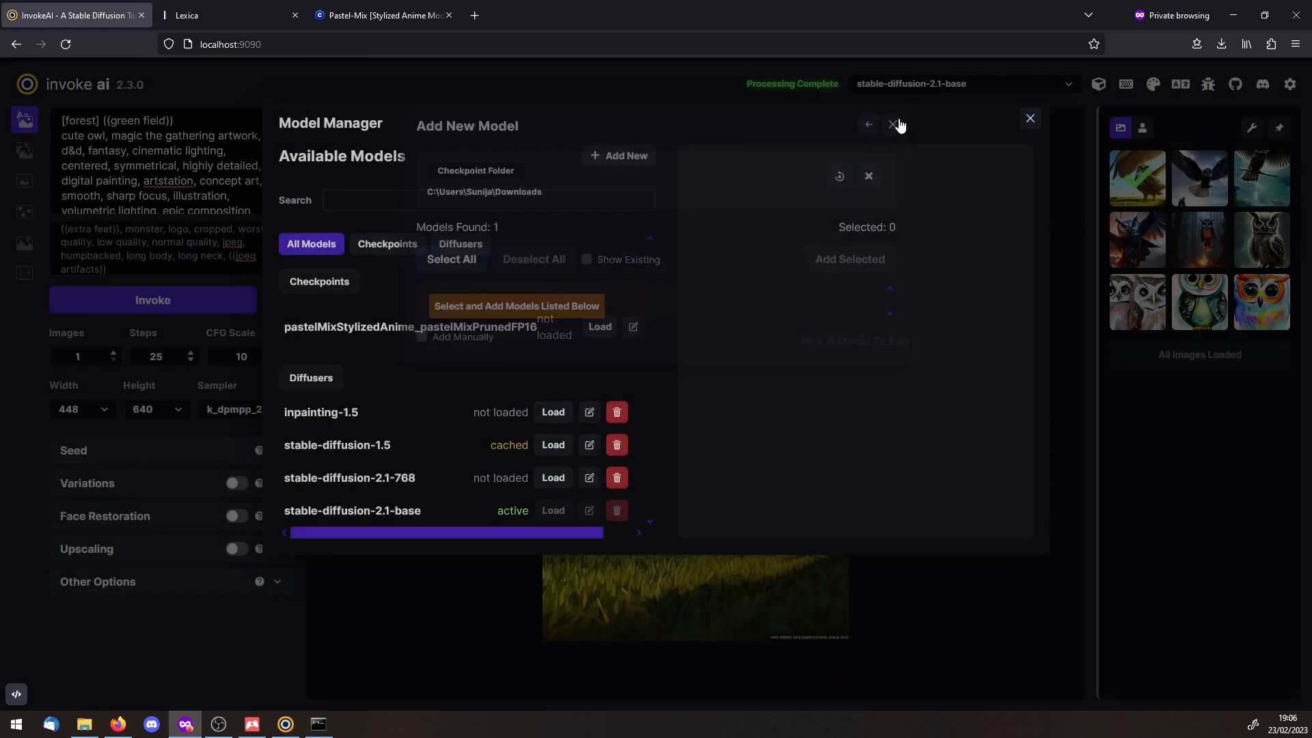
pyautogui.click(1030, 118)
# - Switch the active model to pastelMixStylizedAnime_pastelMixPrunedFP16 and generate an image with the existing owl prompt
pyautogui.click(1068, 84)
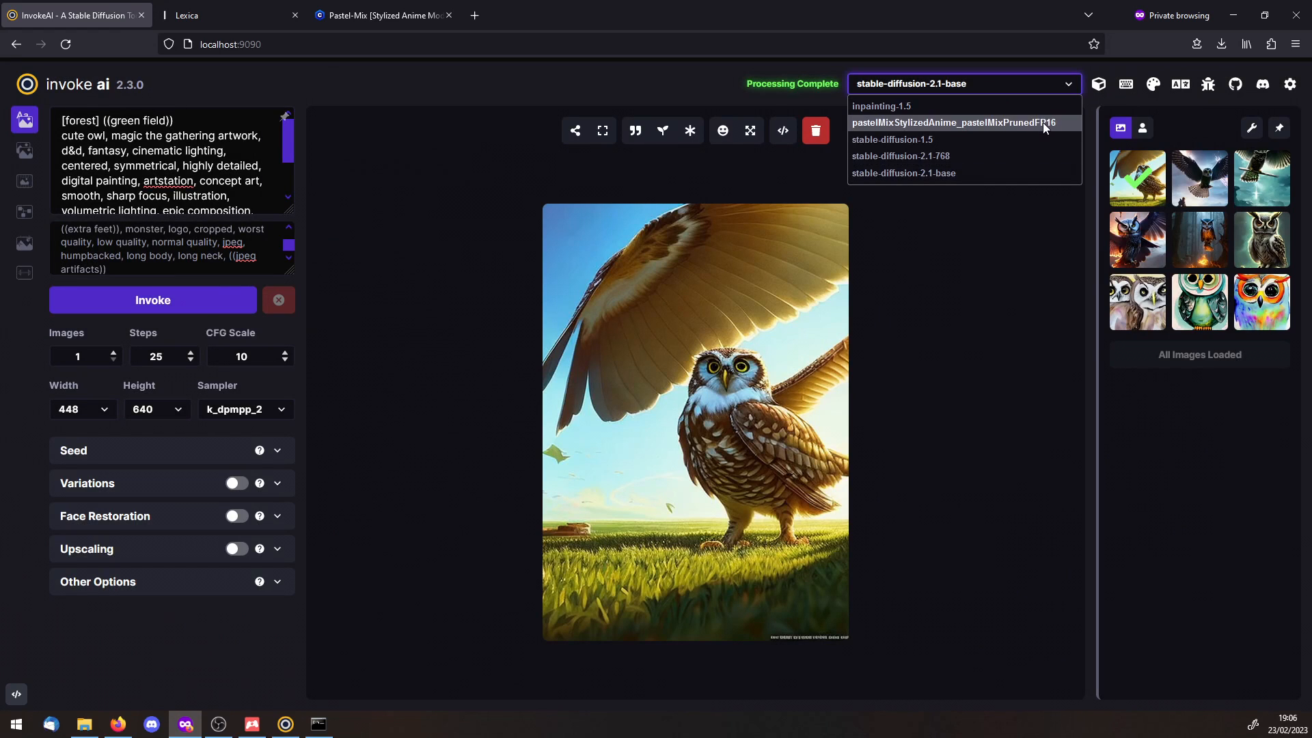
pyautogui.click(957, 124)
pyautogui.click(214, 304)
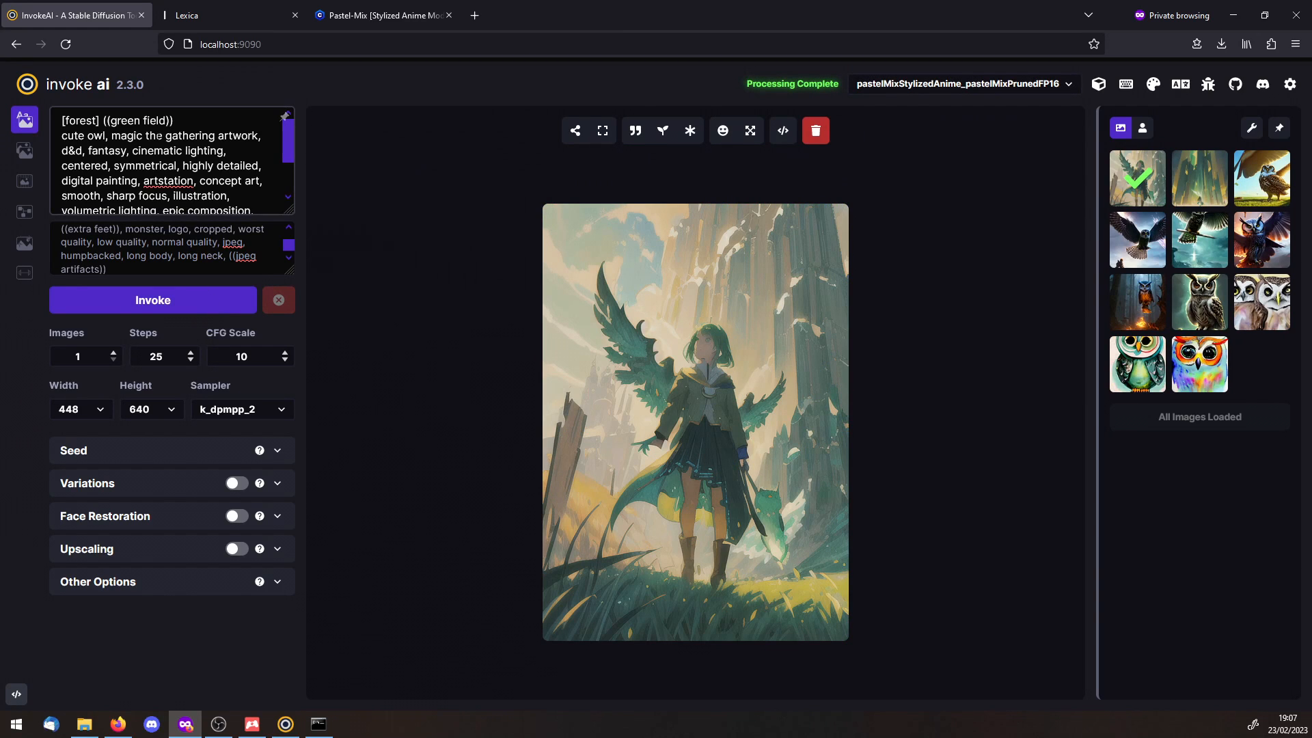
# - Shorten the prompt to just "cute owl" and generate the image
pyautogui.moveTo(71, 121); pyautogui.dragTo(175, 121)
pyautogui.press('BackSpace')
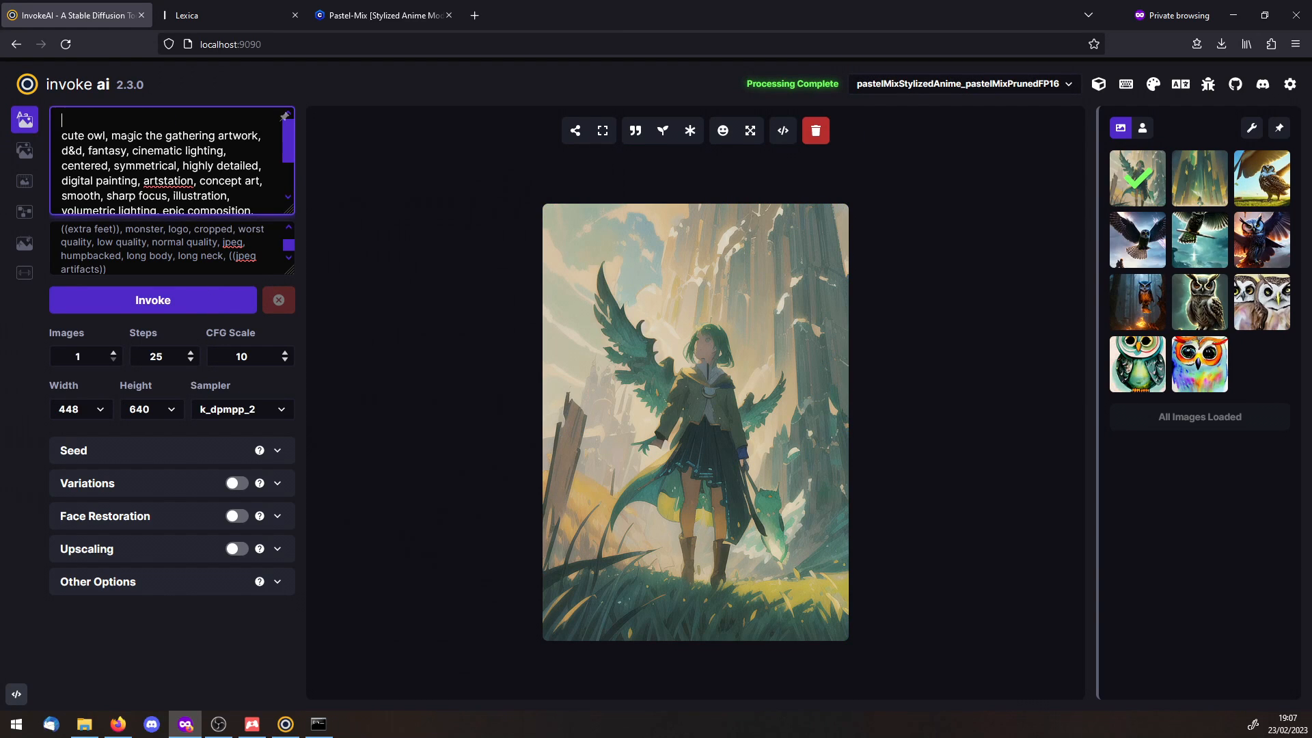
pyautogui.press('Delete')
pyautogui.hotkey('ctrl', 'shift', 'End')
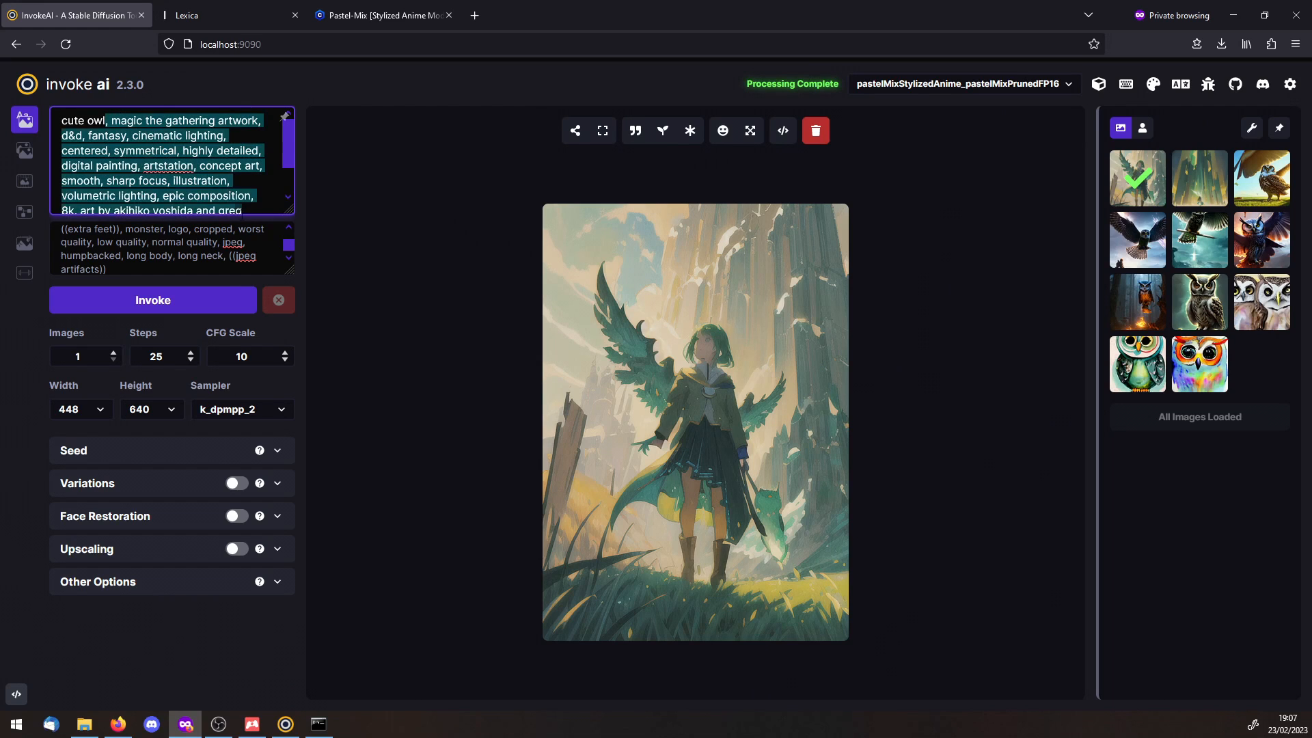
pyautogui.press('Delete')
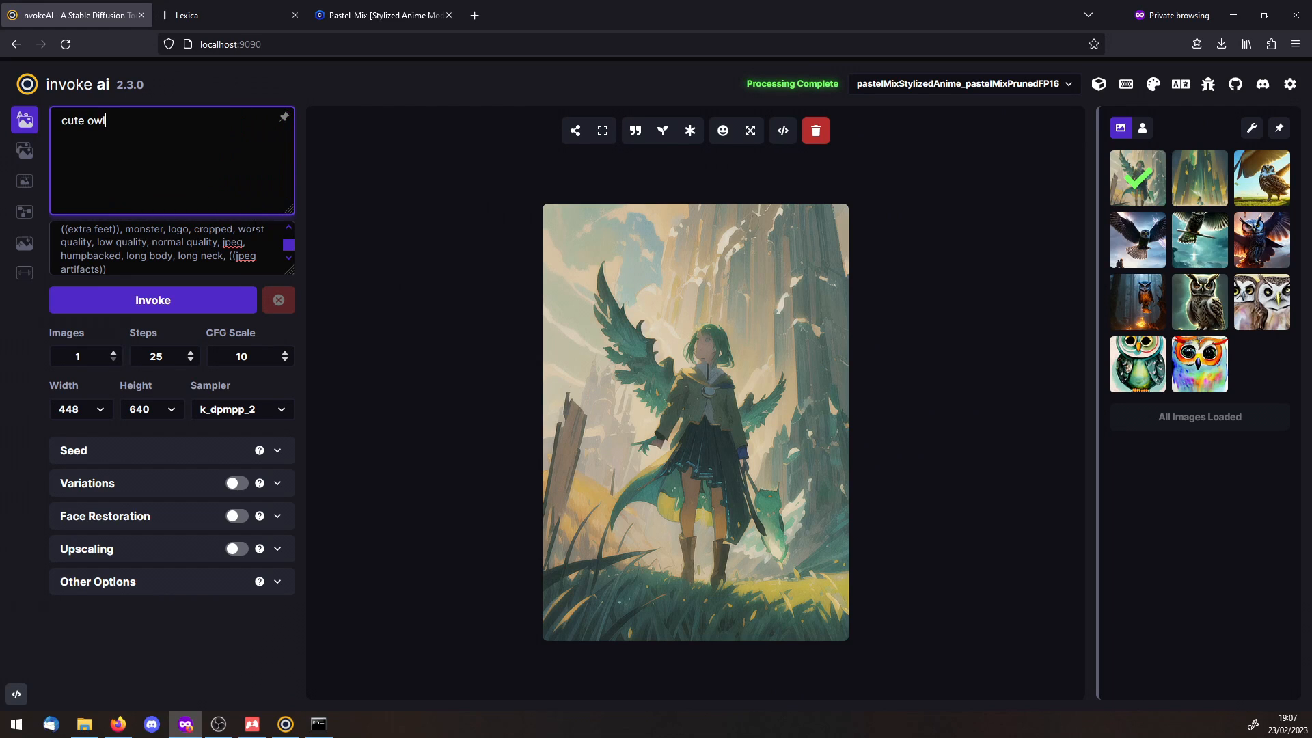
pyautogui.click(165, 315)
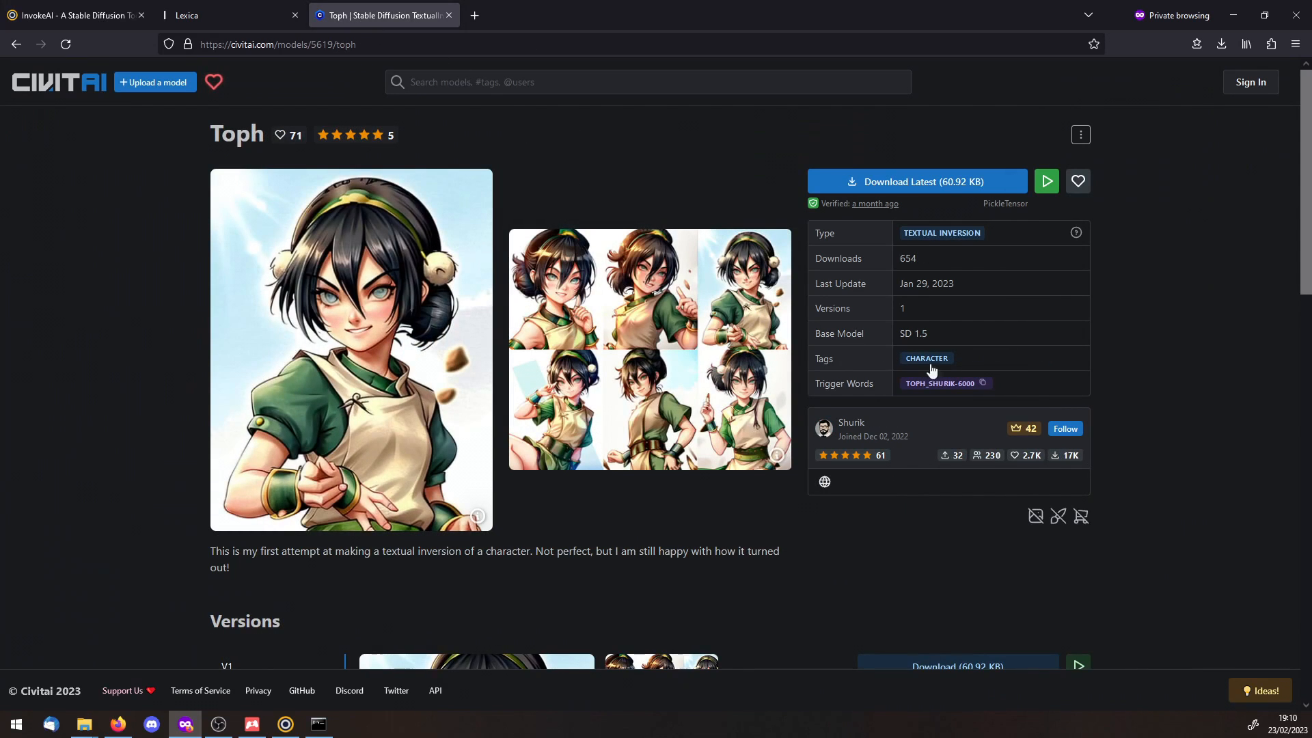
# - On Civitai, filter for Textual Inversion models instead of Checkpoint, search for "toph" and open the Toph page
pyautogui.click(984, 386)
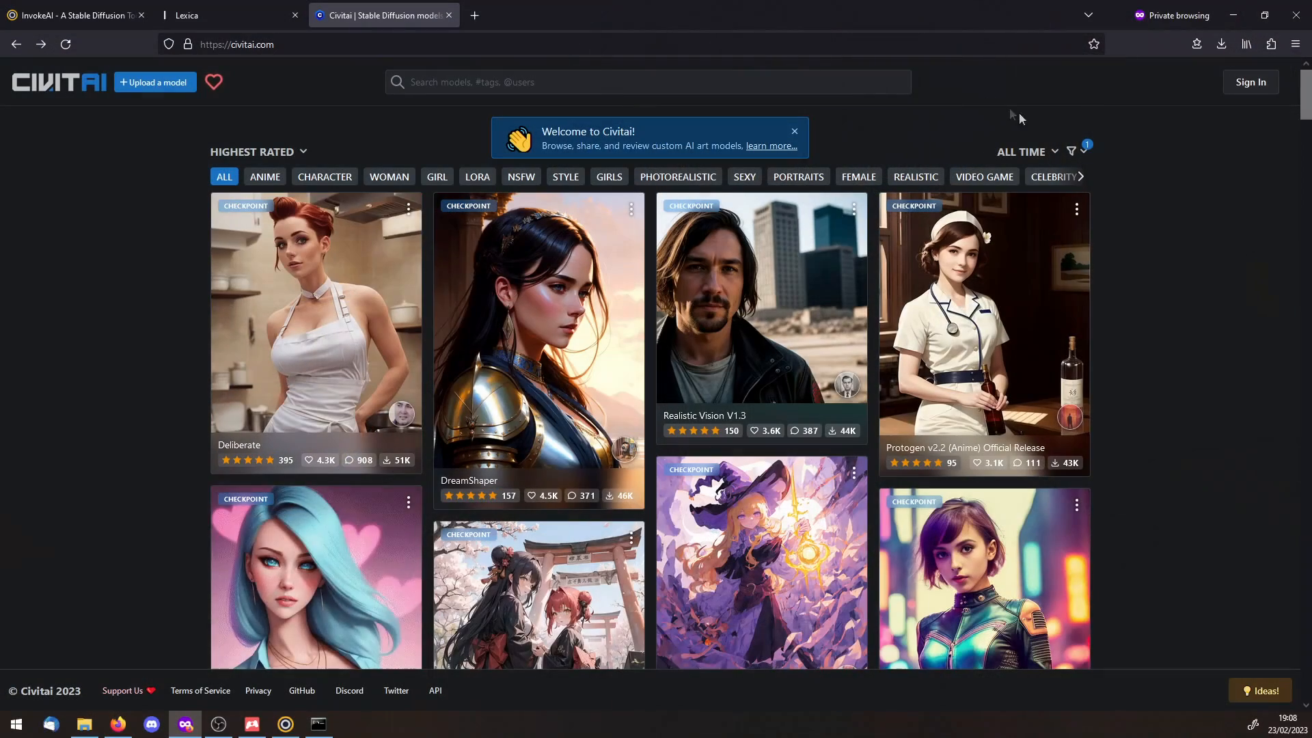
pyautogui.click(1086, 155)
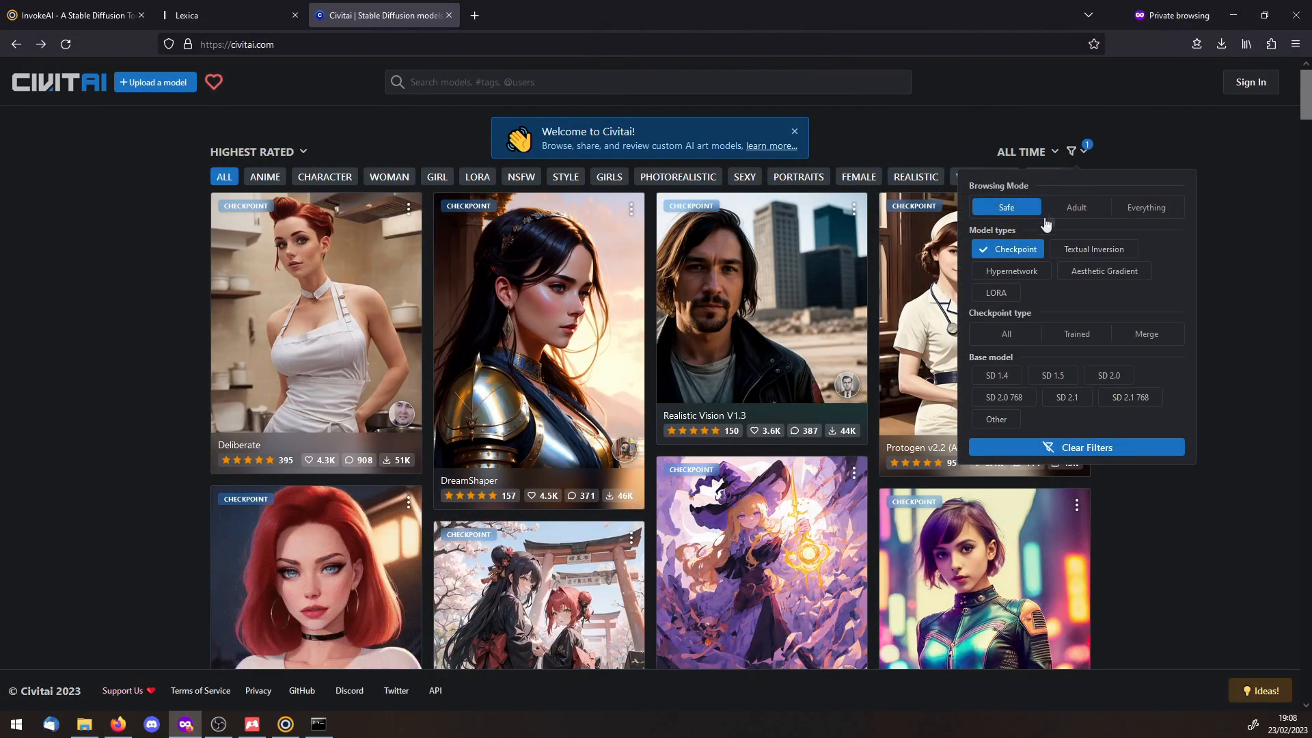
pyautogui.click(1040, 253)
pyautogui.click(1086, 254)
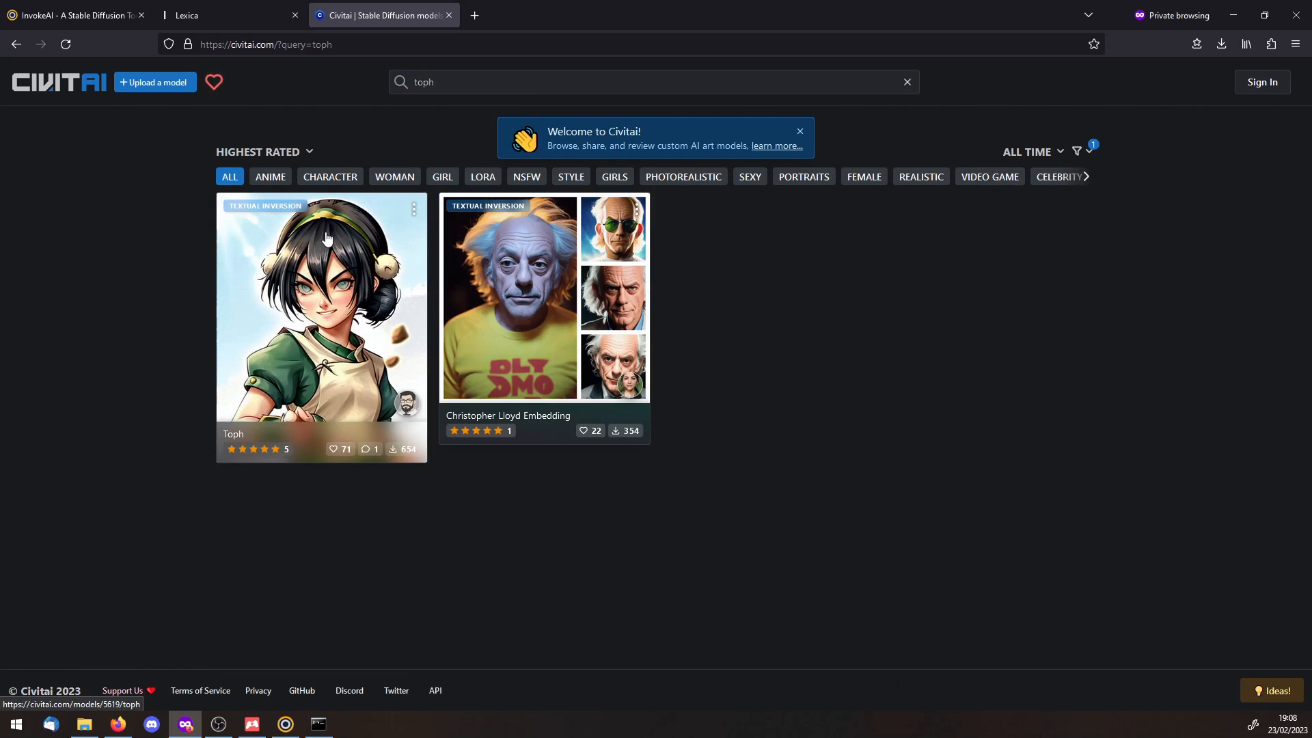
pyautogui.click(326, 238)
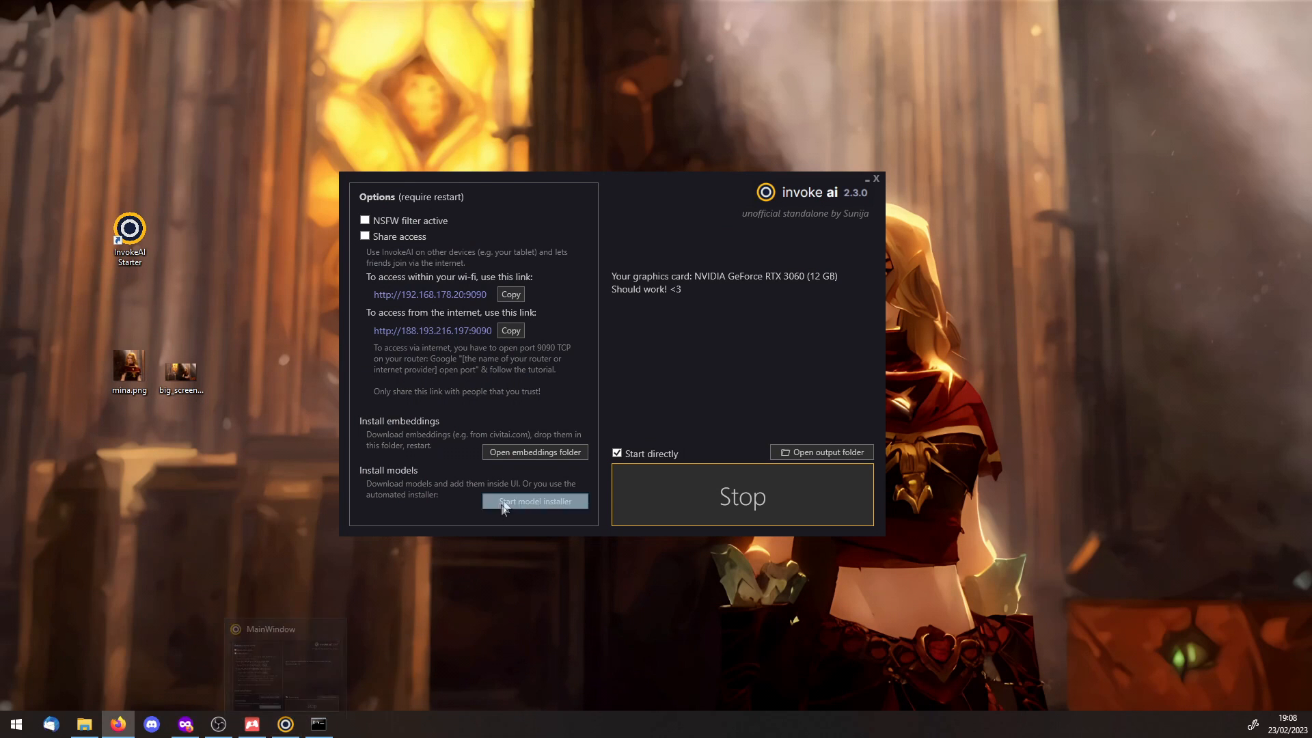
# - Put Toph_Shurik-6000.pt into InvokeAI's embeddings folder and restart InvokeAI from the launcher
pyautogui.click(534, 457)
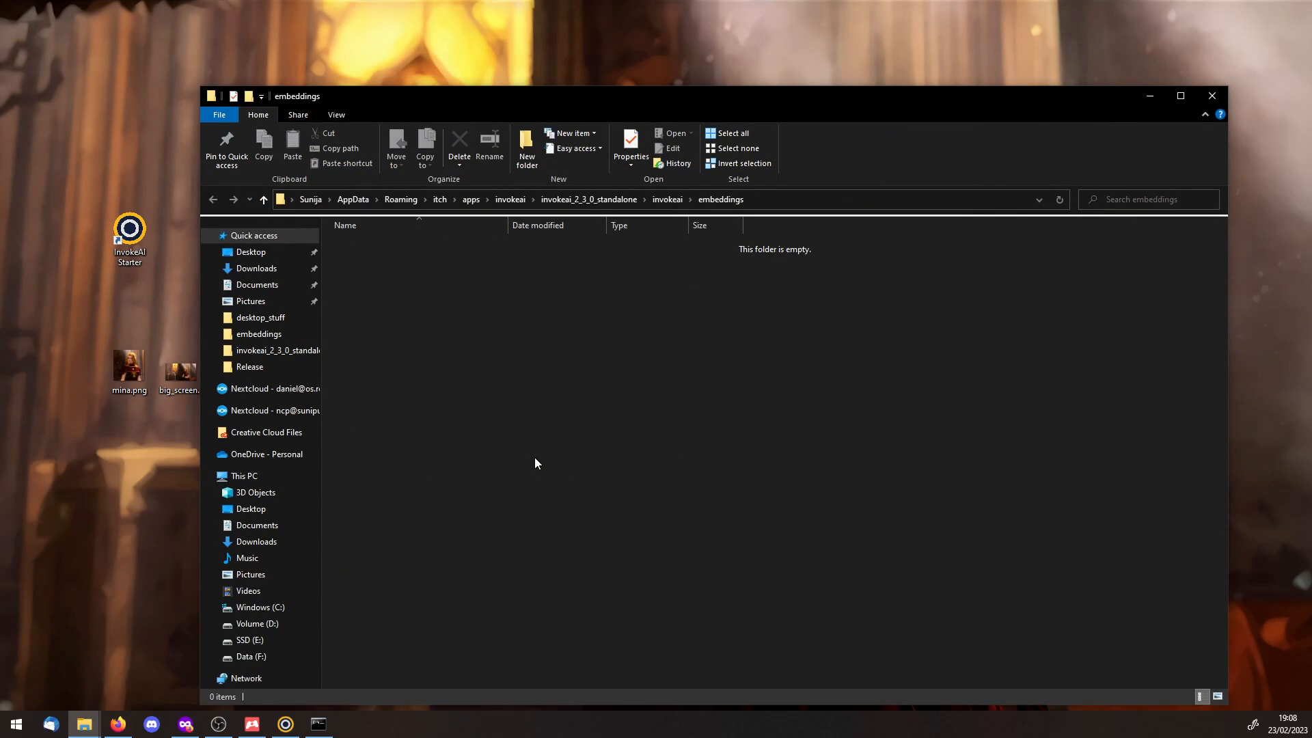
pyautogui.moveTo(393, 502); pyautogui.dragTo(432, 311)
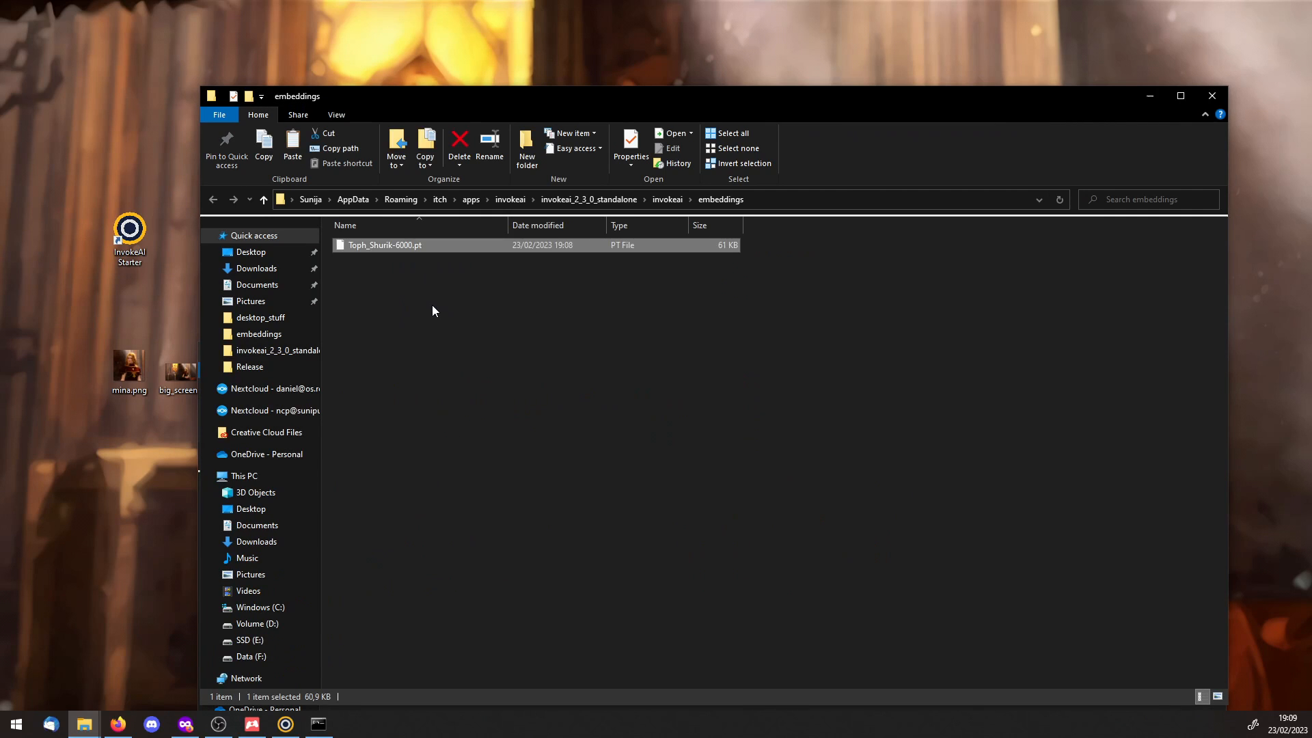
pyautogui.click(1150, 97)
pyautogui.click(708, 501)
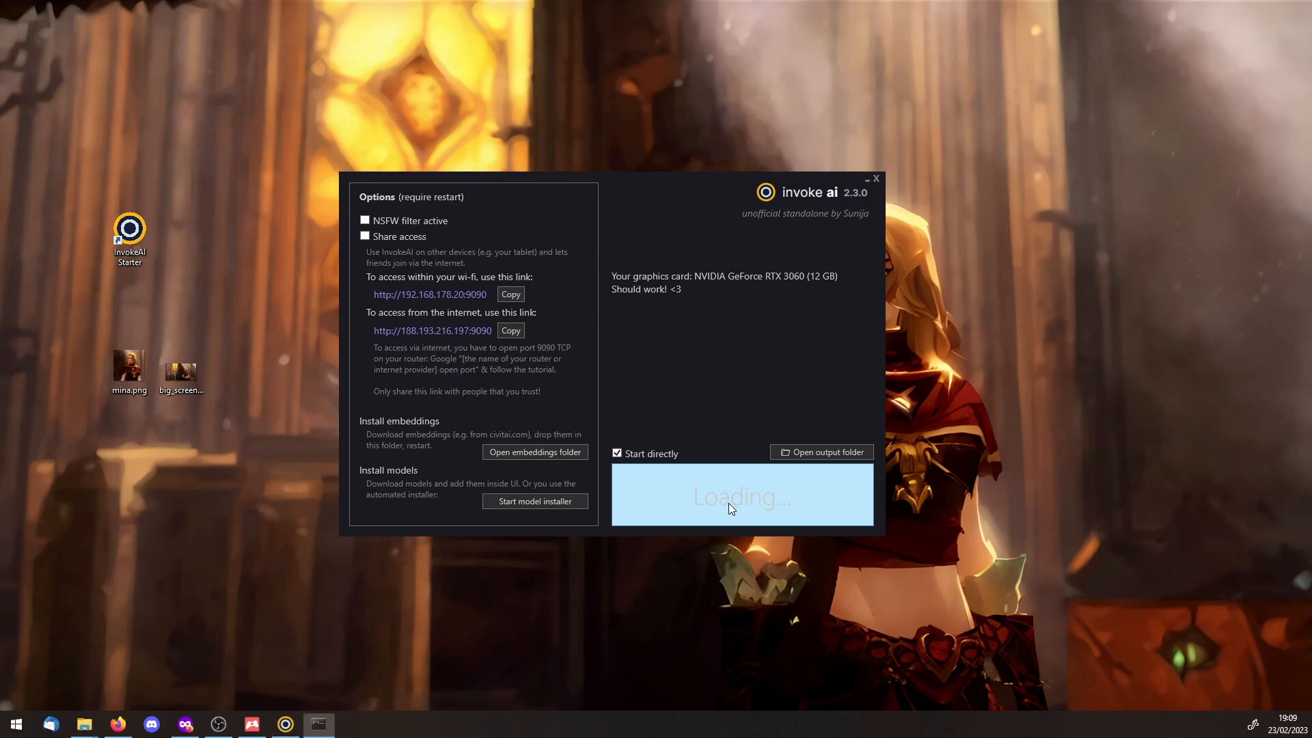
# - Set the prompt to "toph, waving at the viewer" and generate the image
pyautogui.write('oph, waving at the viewer')
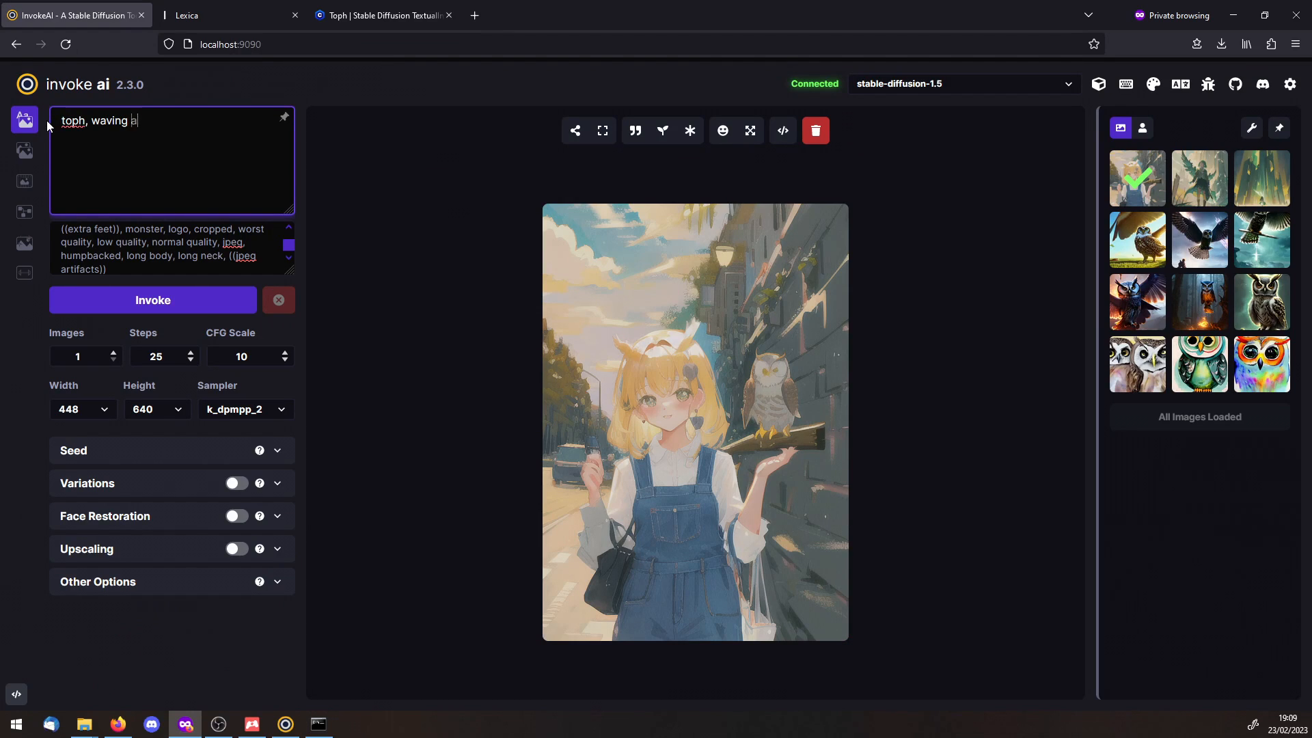
pyautogui.click(163, 301)
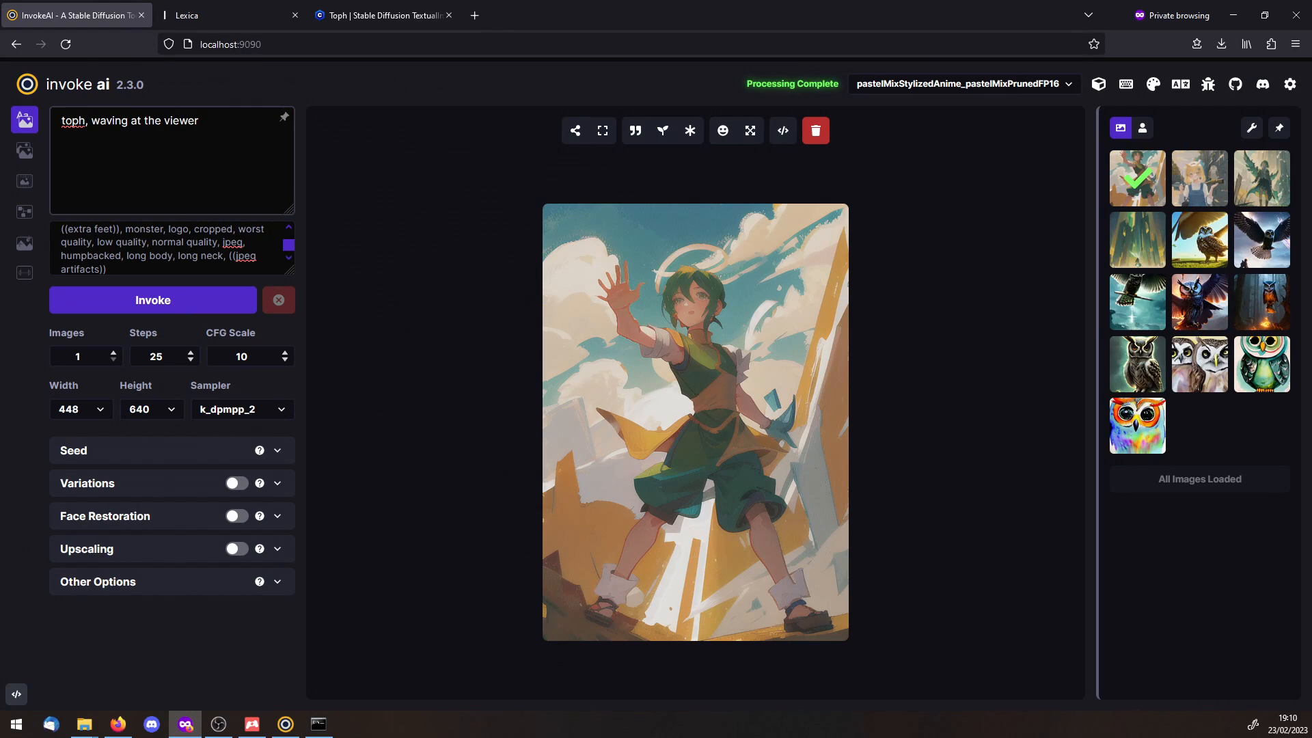
# - Copy the trigger word TOPH_SHURIK-6000 from the Toph page on Civitai, paste it into the InvokeAI prompt and generate the image
pyautogui.click(342, 16)
pyautogui.click(991, 388)
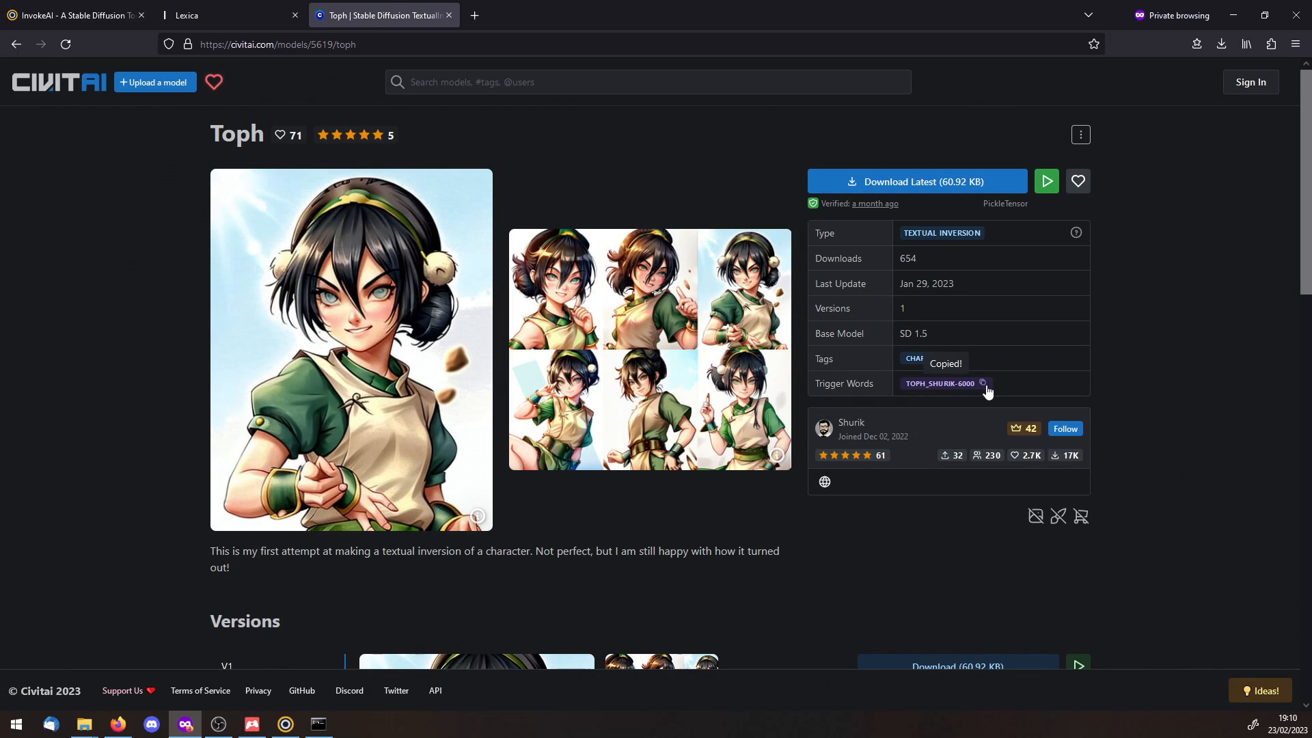
pyautogui.click(76, 15)
pyautogui.rightClick(211, 127)
pyautogui.click(246, 229)
pyautogui.click(210, 300)
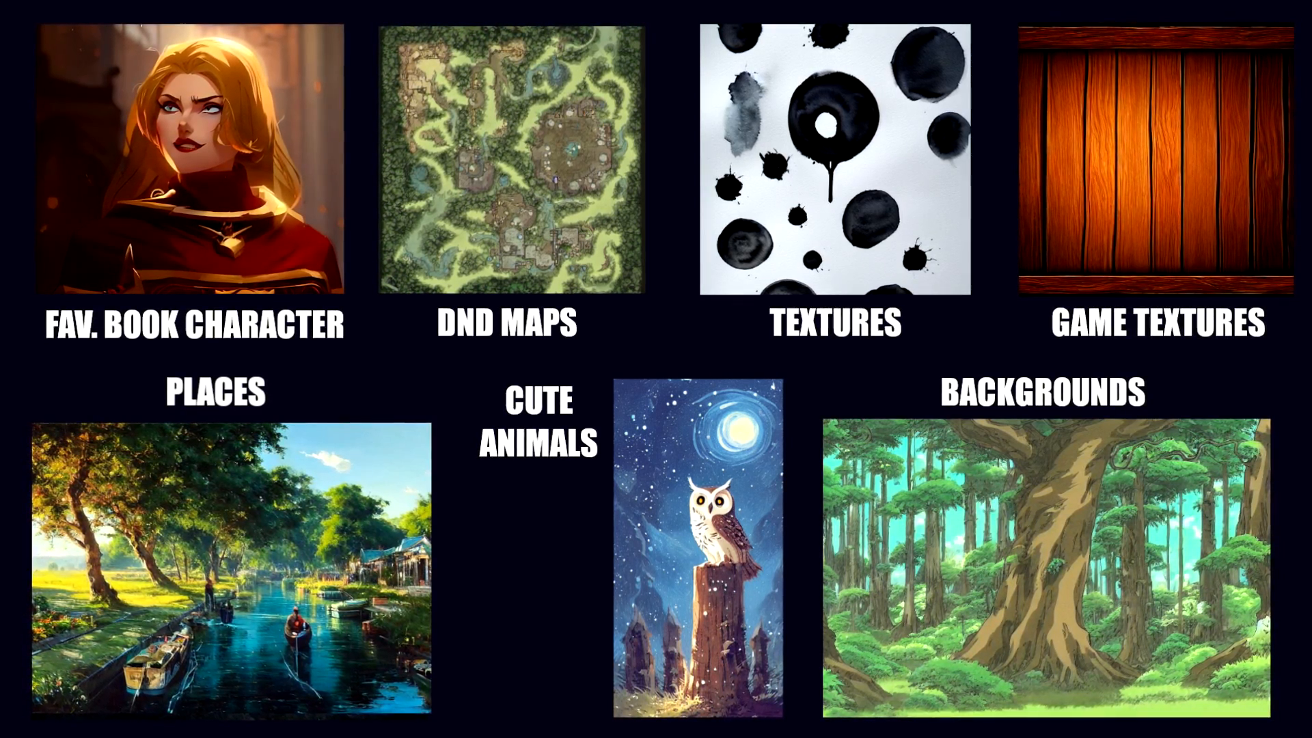
# - Set the prompt to "awesome mage girl, holding a blue cat, fantasy" and the number of images to 5
pyautogui.write('some mage gir')
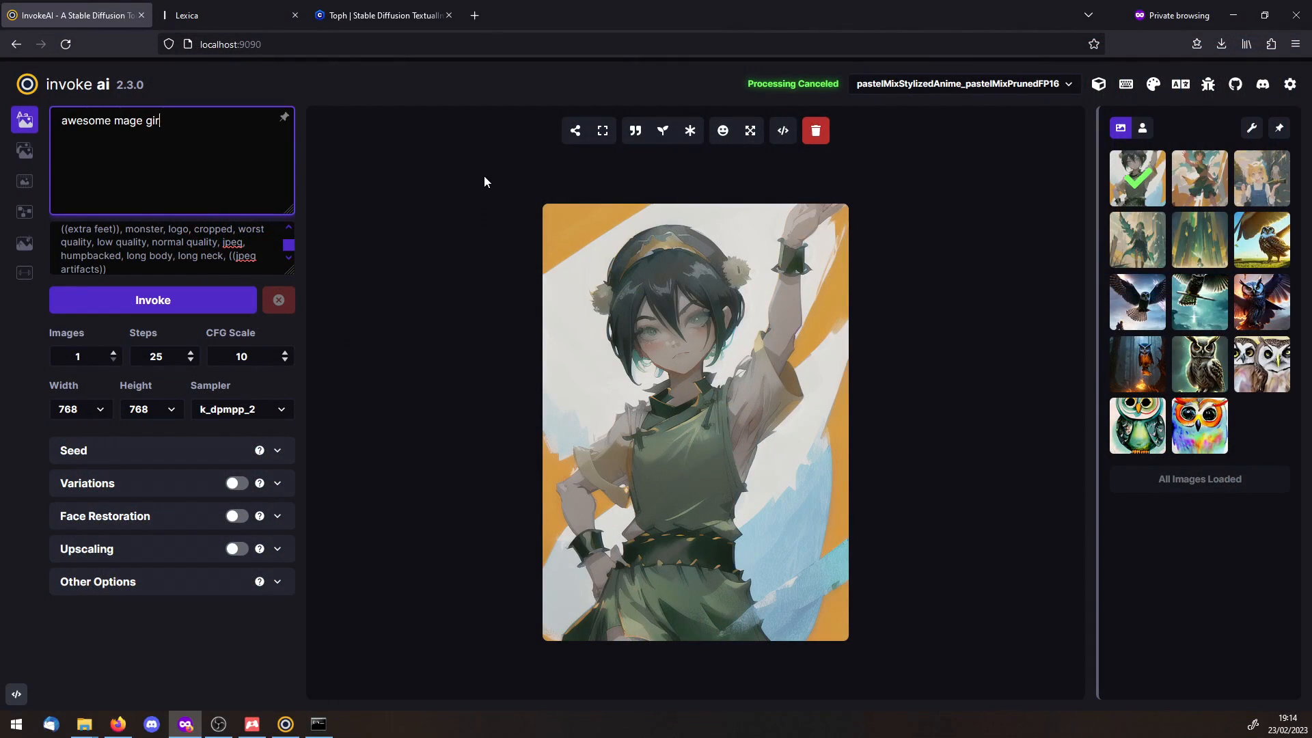
pyautogui.write(', fantas')
pyautogui.click(113, 352)
pyautogui.click(113, 353)
# - Set the display of in-progress images to None in the settings and generate the batch of images
pyautogui.click(1290, 84)
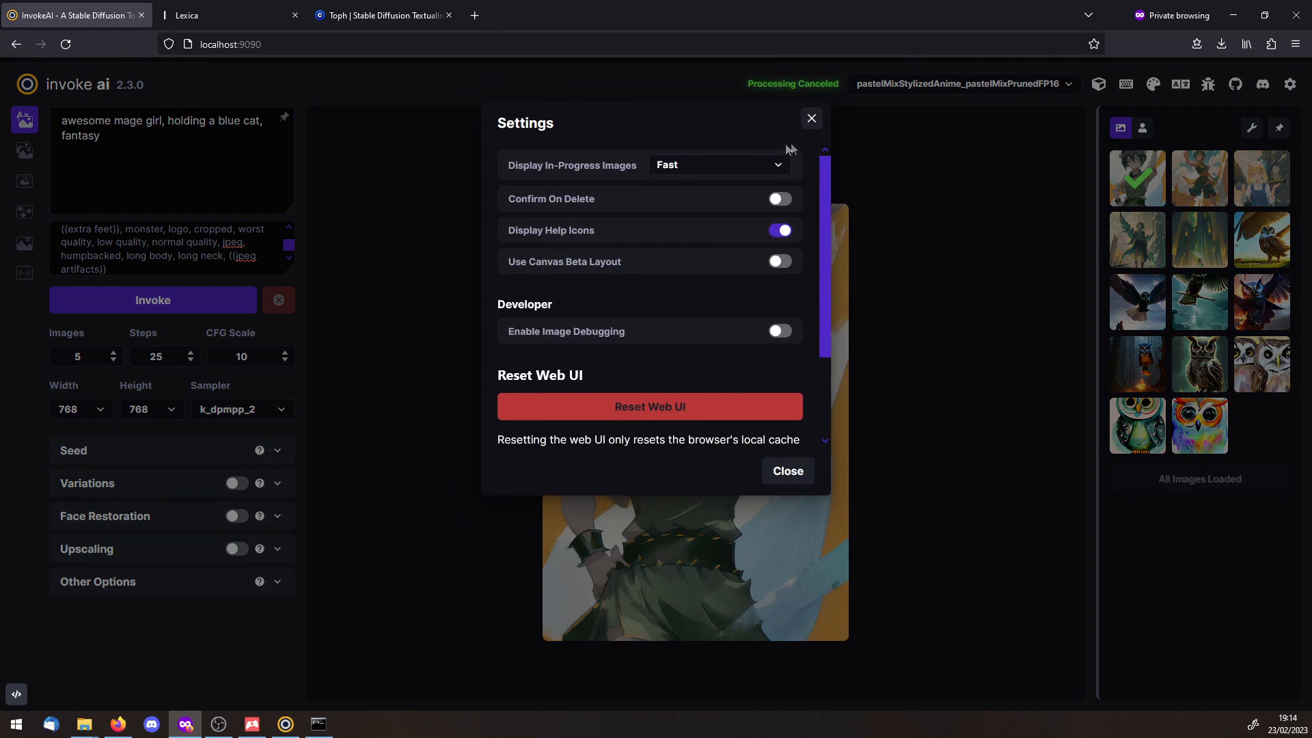
pyautogui.click(752, 166)
pyautogui.click(732, 184)
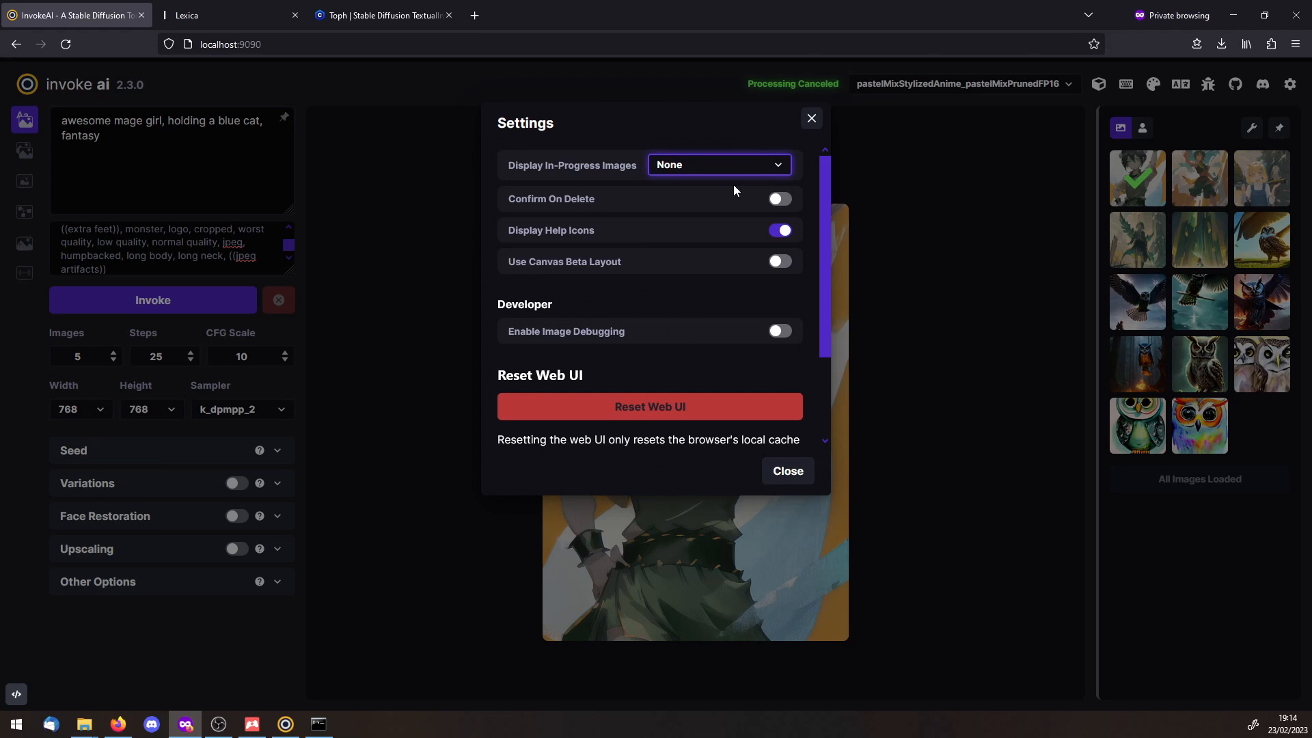
pyautogui.click(791, 477)
pyautogui.click(182, 306)
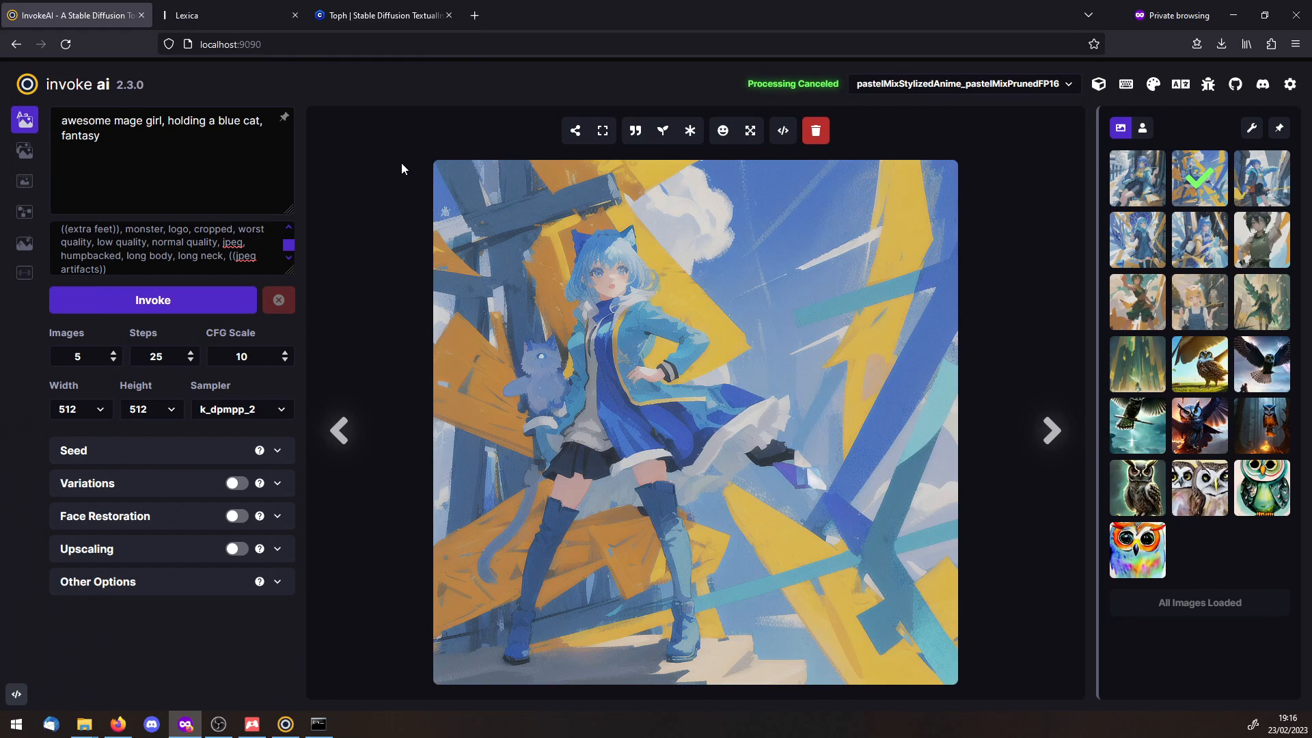
# - Reuse the seed of the displayed mage girl image and enable Variations
pyautogui.click(664, 132)
pyautogui.click(277, 450)
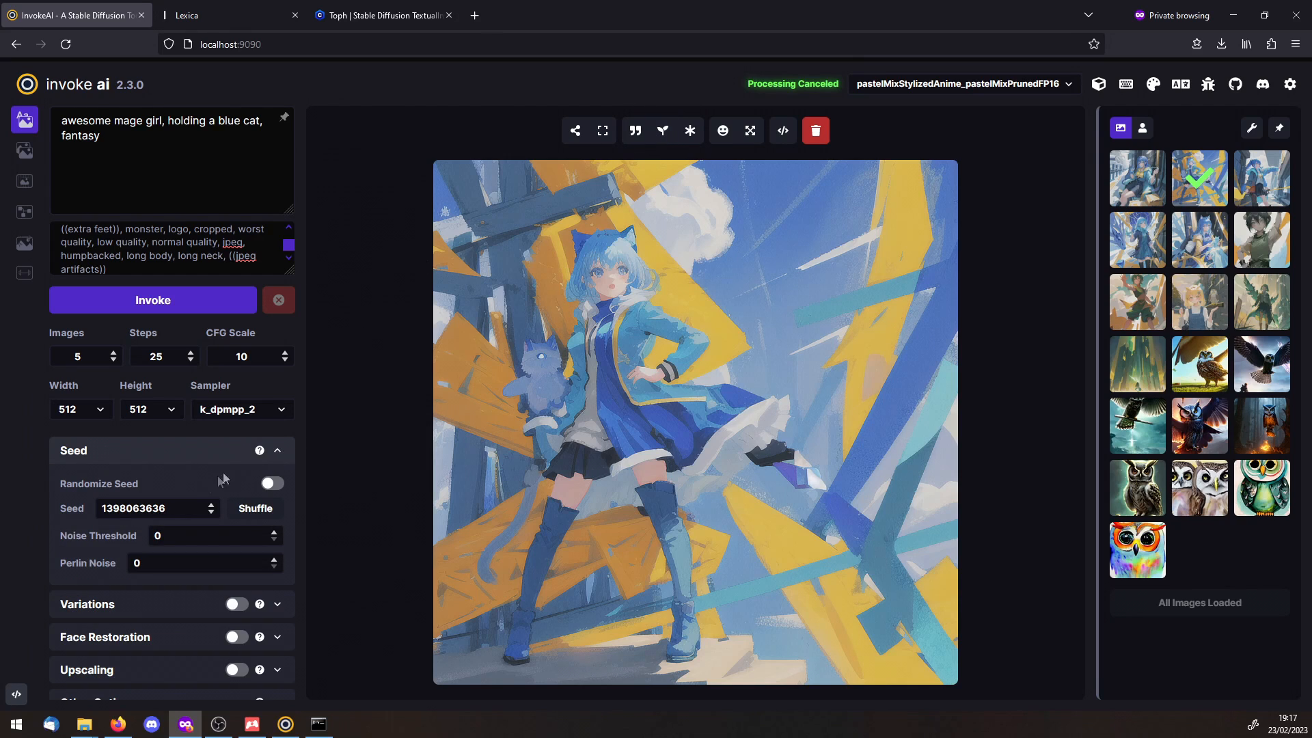
pyautogui.click(277, 606)
pyautogui.click(235, 606)
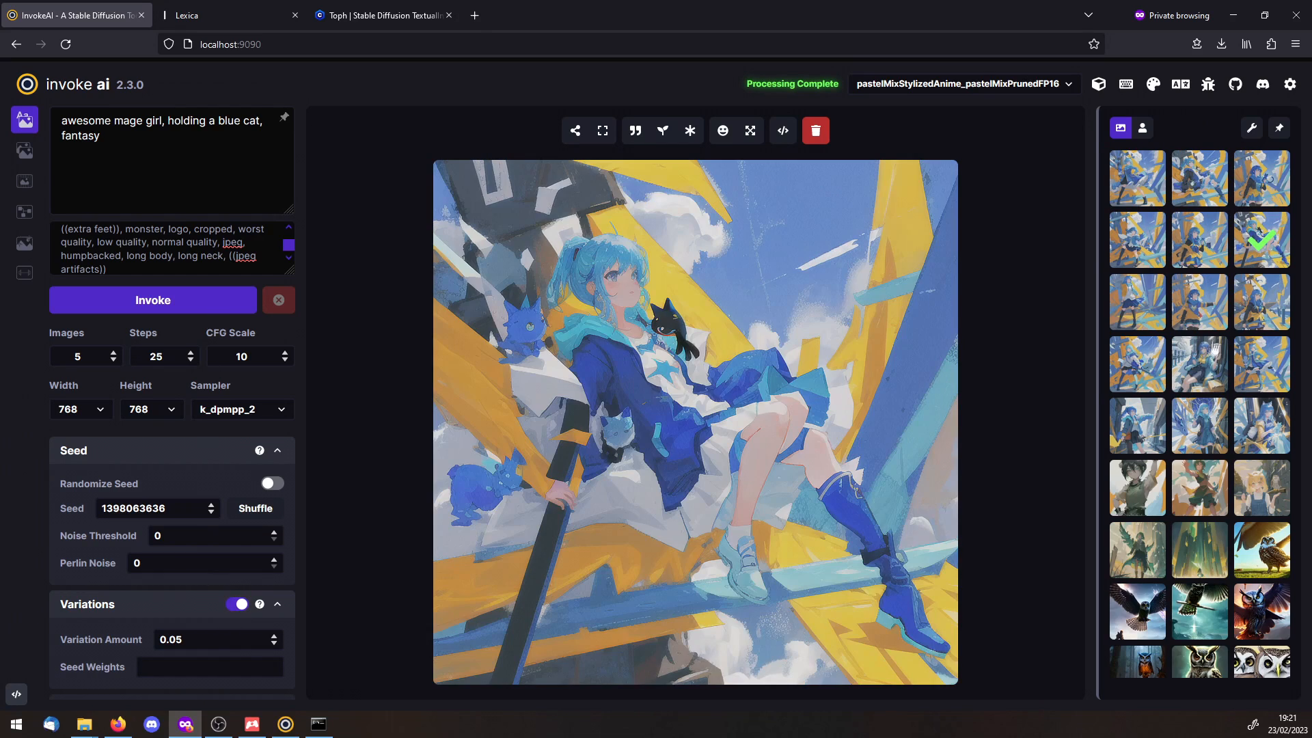
# - Compare the generated mage girl images and their variations in the gallery
pyautogui.click(1145, 425)
pyautogui.click(1202, 427)
pyautogui.click(1262, 426)
pyautogui.click(1257, 376)
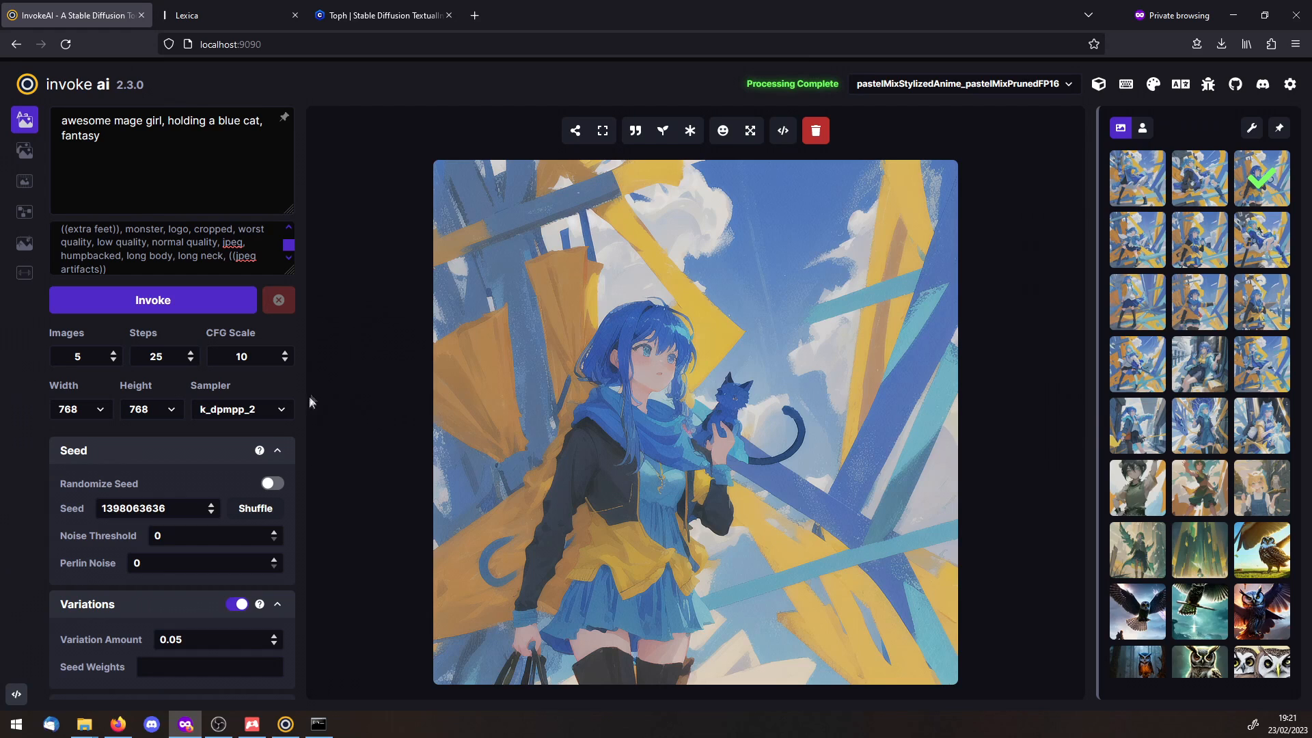
# - Turn Randomize Seed on, disable Variations and collapse both the Seed and Variations sections
pyautogui.click(273, 484)
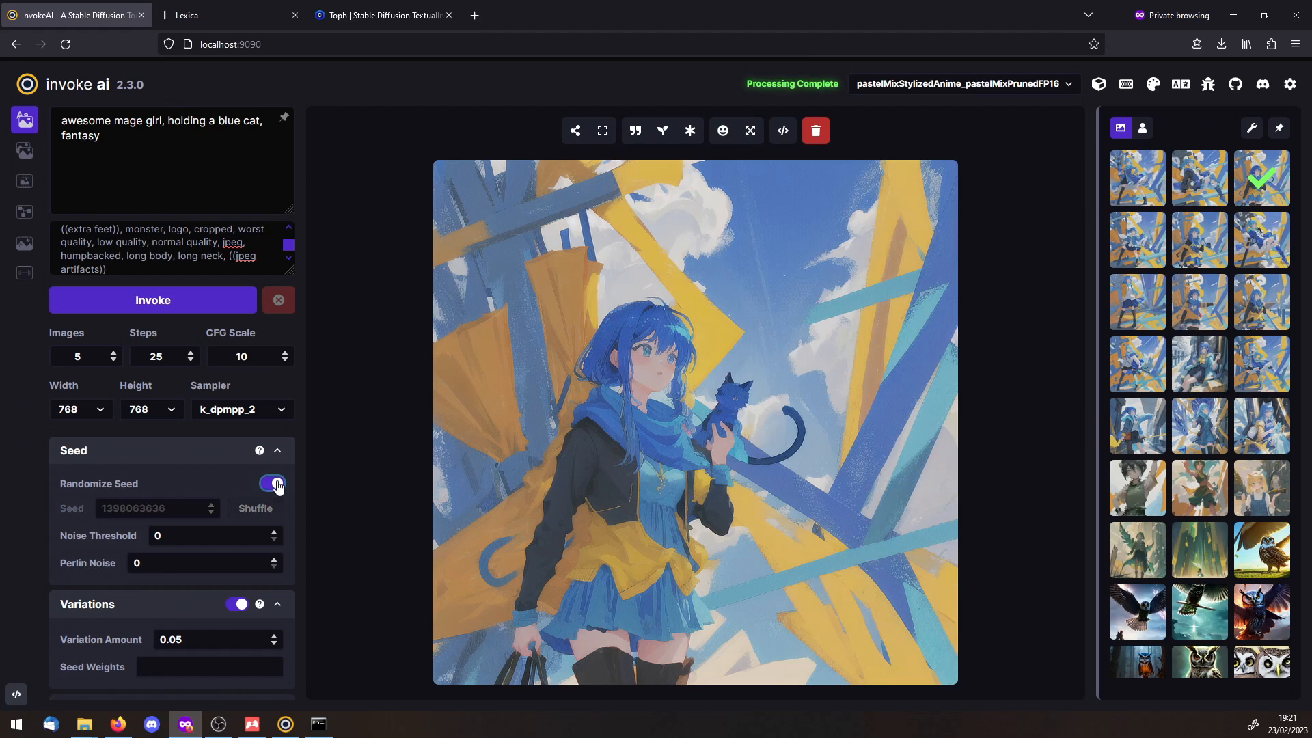
pyautogui.click(236, 605)
pyautogui.click(277, 604)
pyautogui.click(278, 451)
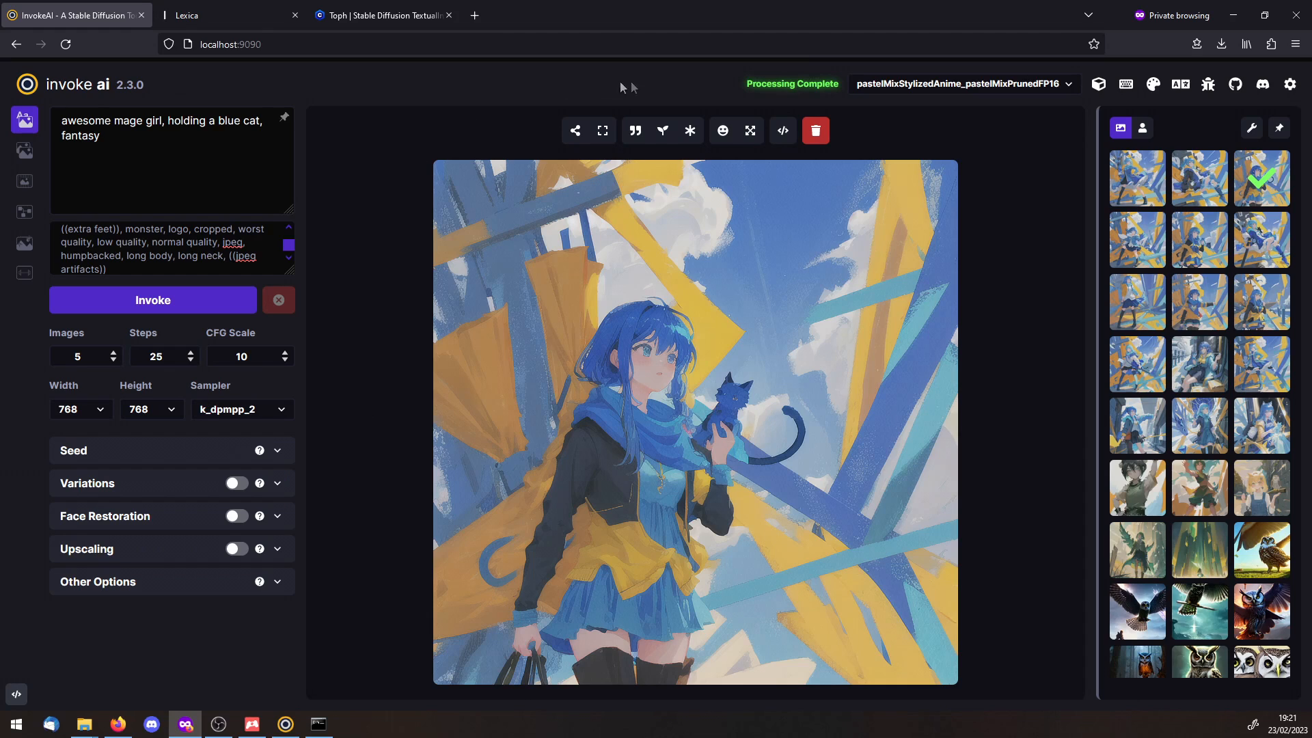
# - Restore faces on the selected mage girl image using gfpgan at strength 0.8
pyautogui.moveTo(730, 139)
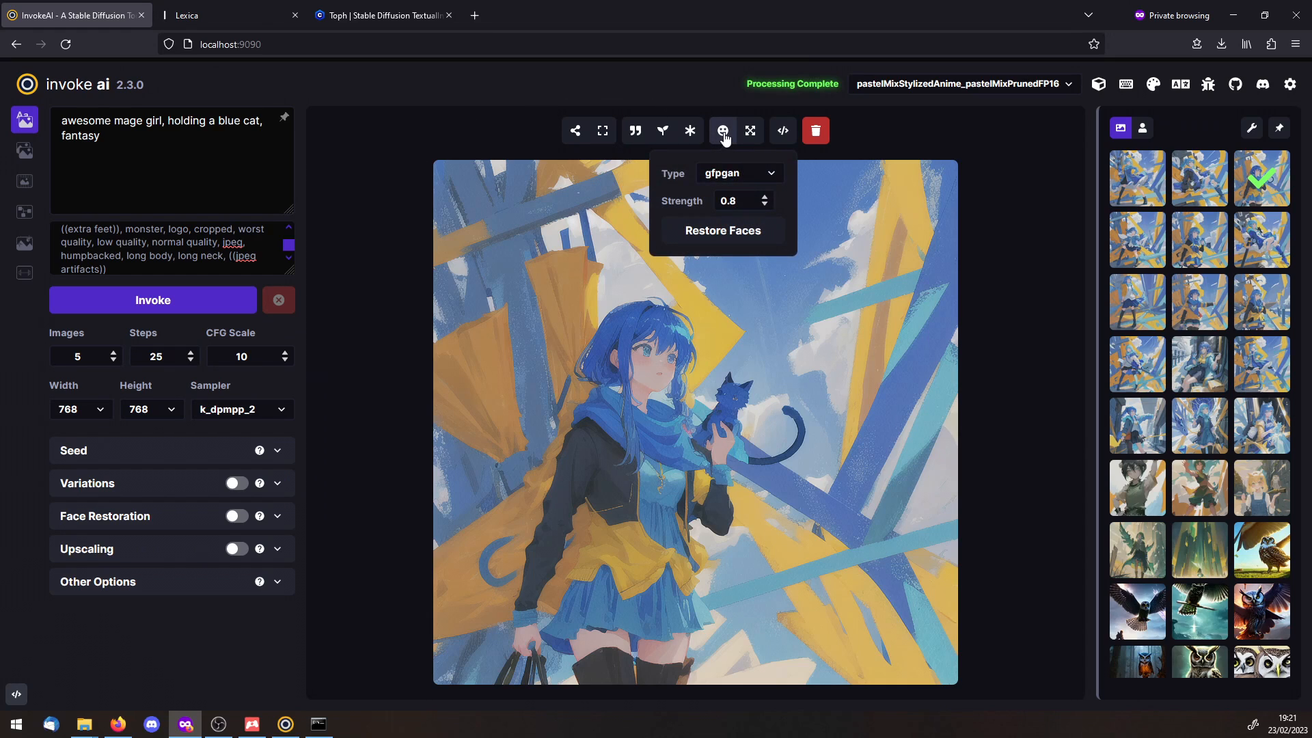
pyautogui.click(720, 236)
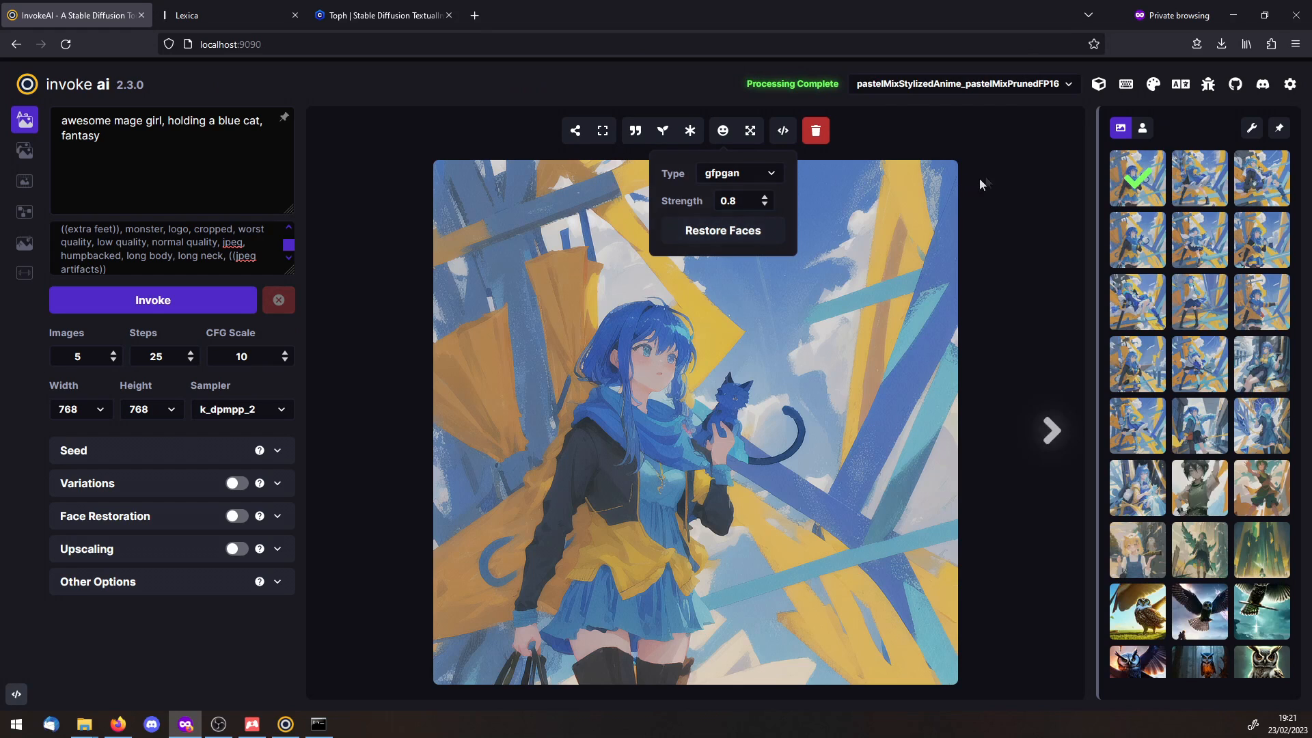
# - Place the restored mage girl image from the gallery onto the Unified Canvas
pyautogui.moveTo(750, 132)
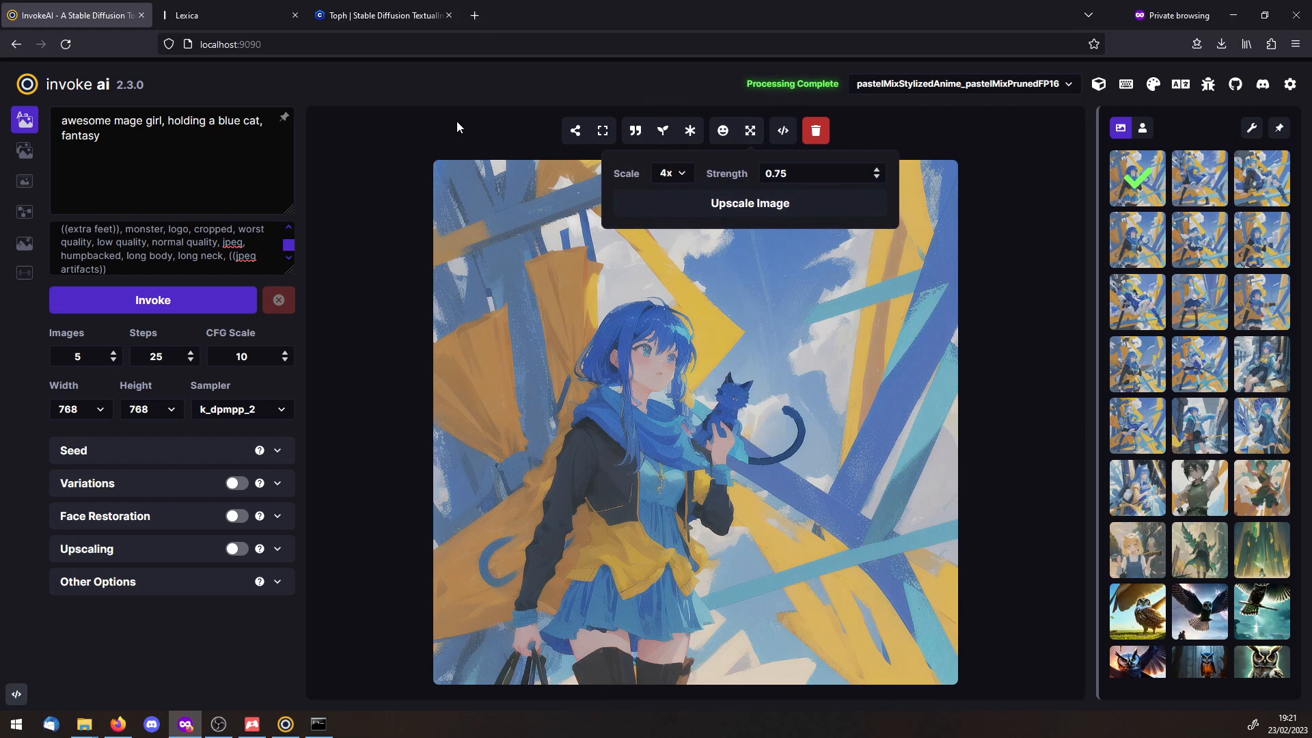
pyautogui.moveTo(586, 131)
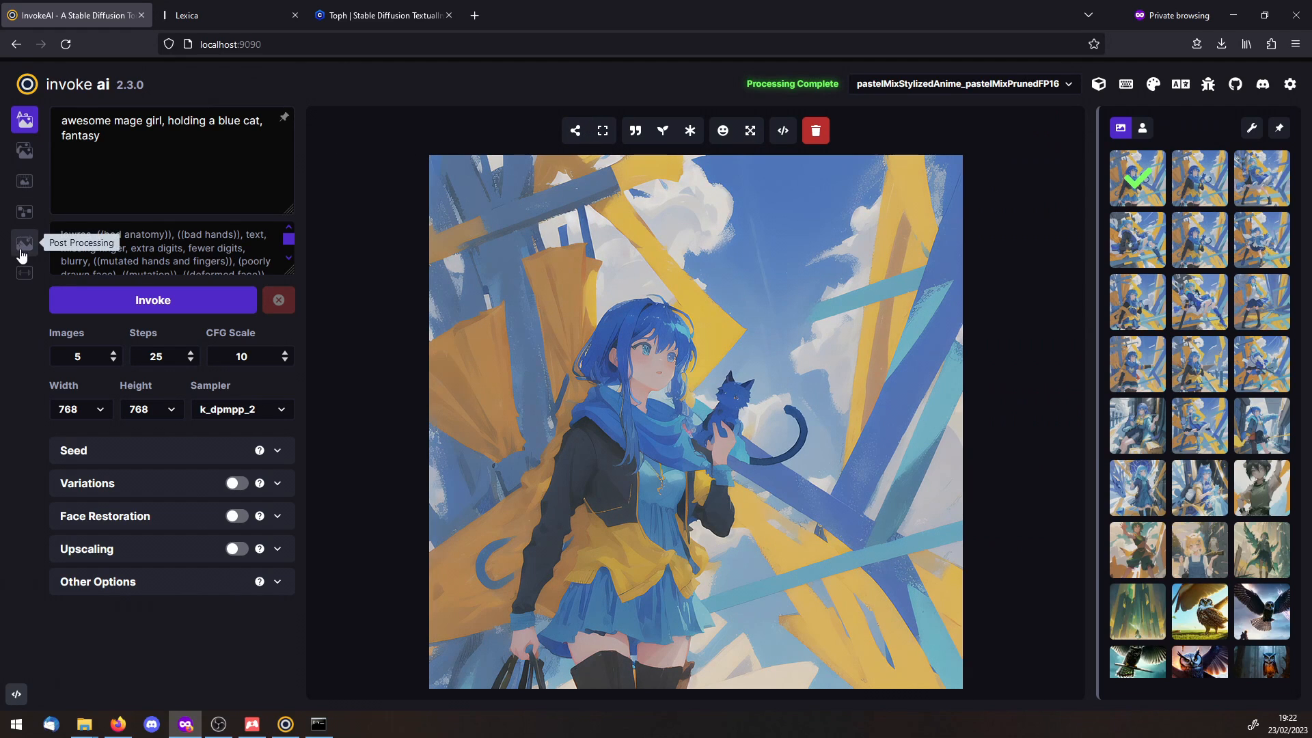
pyautogui.click(25, 193)
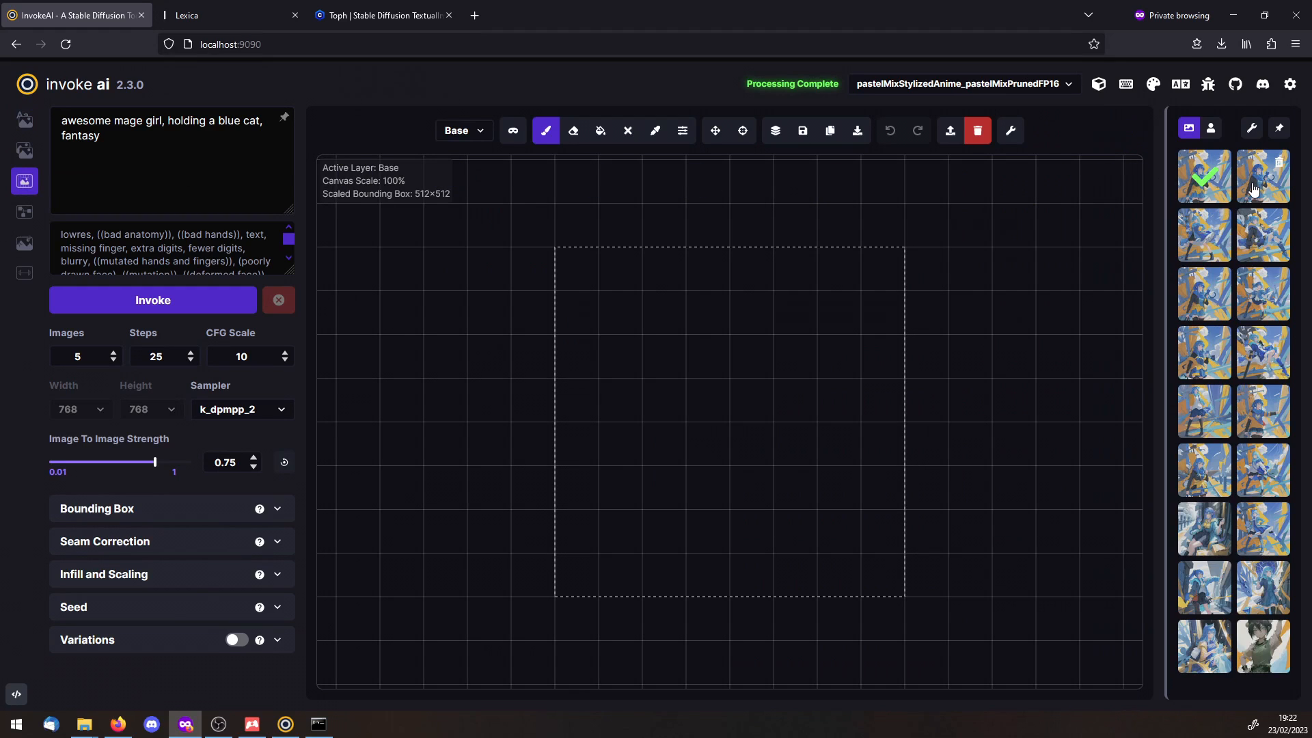
pyautogui.moveTo(733, 402); pyautogui.dragTo(733, 401)
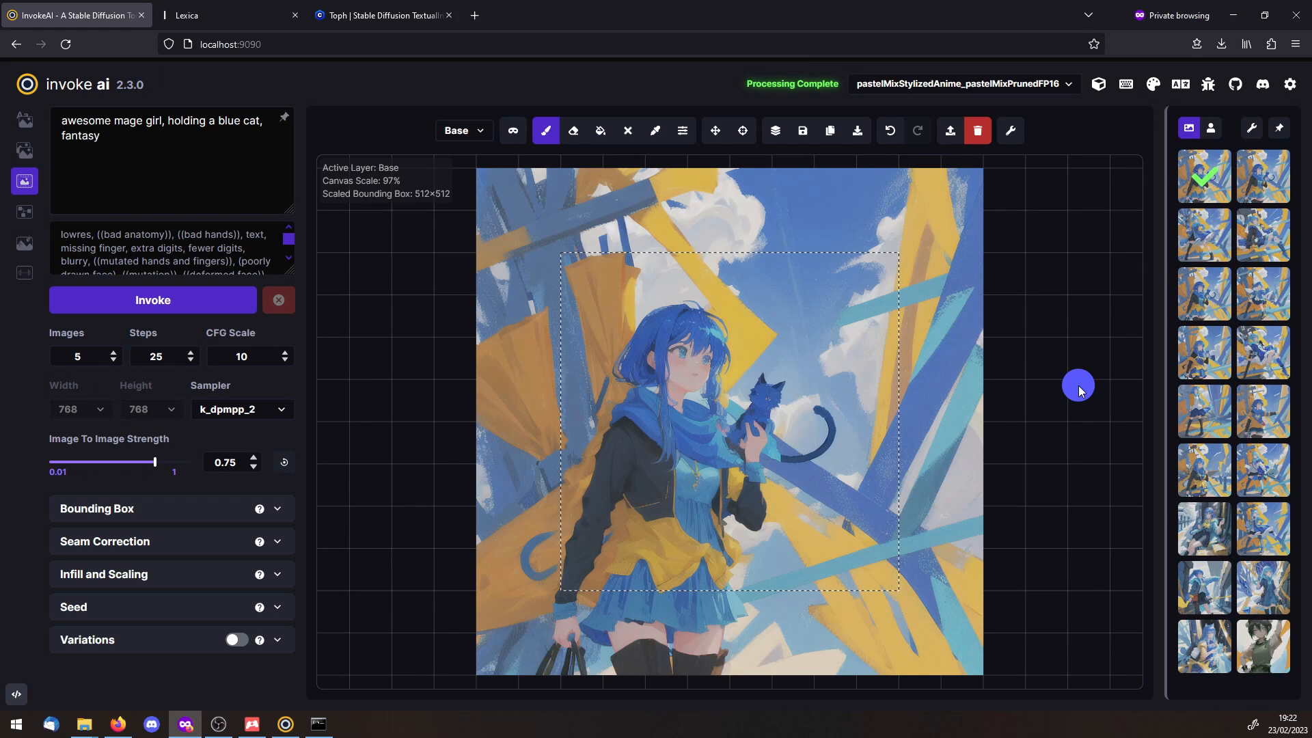
# - Switch the canvas to the Mask layer and brush a mask over the cat, undoing the stray second stroke
pyautogui.click(481, 130)
pyautogui.click(473, 172)
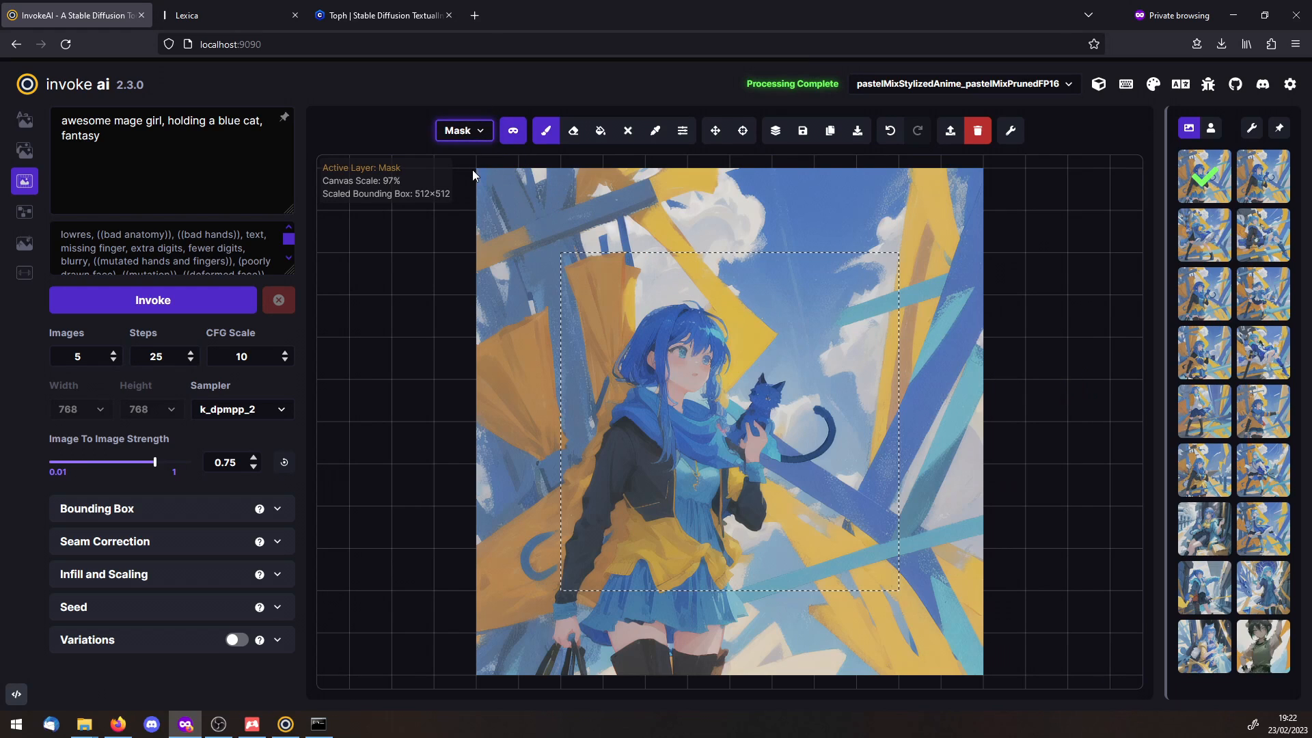
pyautogui.moveTo(773, 381)
pyautogui.mouseDown()
pyautogui.moveTo(740, 418)
pyautogui.moveTo(766, 443)
pyautogui.mouseUp()
pyautogui.moveTo(711, 331)
pyautogui.mouseDown()
pyautogui.moveTo(780, 344)
pyautogui.moveTo(829, 415)
pyautogui.mouseUp()
pyautogui.hotkey('ctrl', 'z')
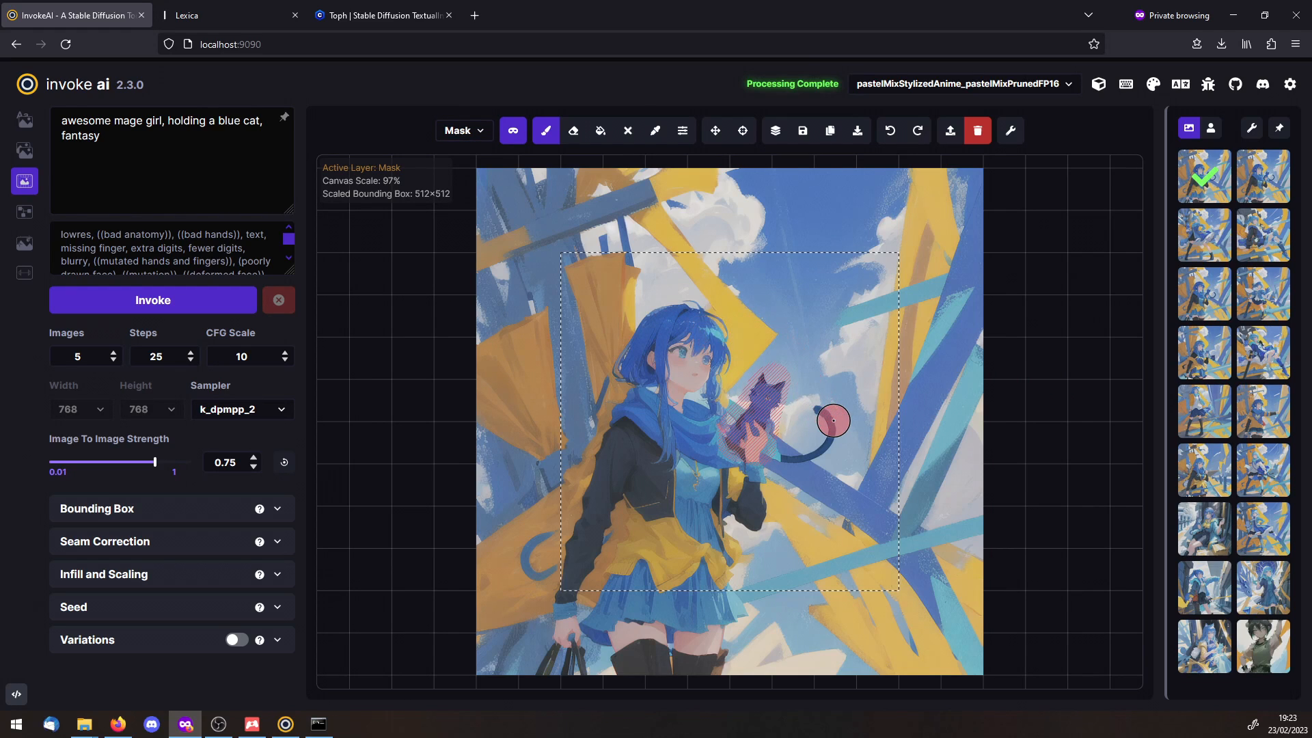
# - Clear the mask and repaint it over the blue cat and the hand holding it
pyautogui.moveTo(514, 131)
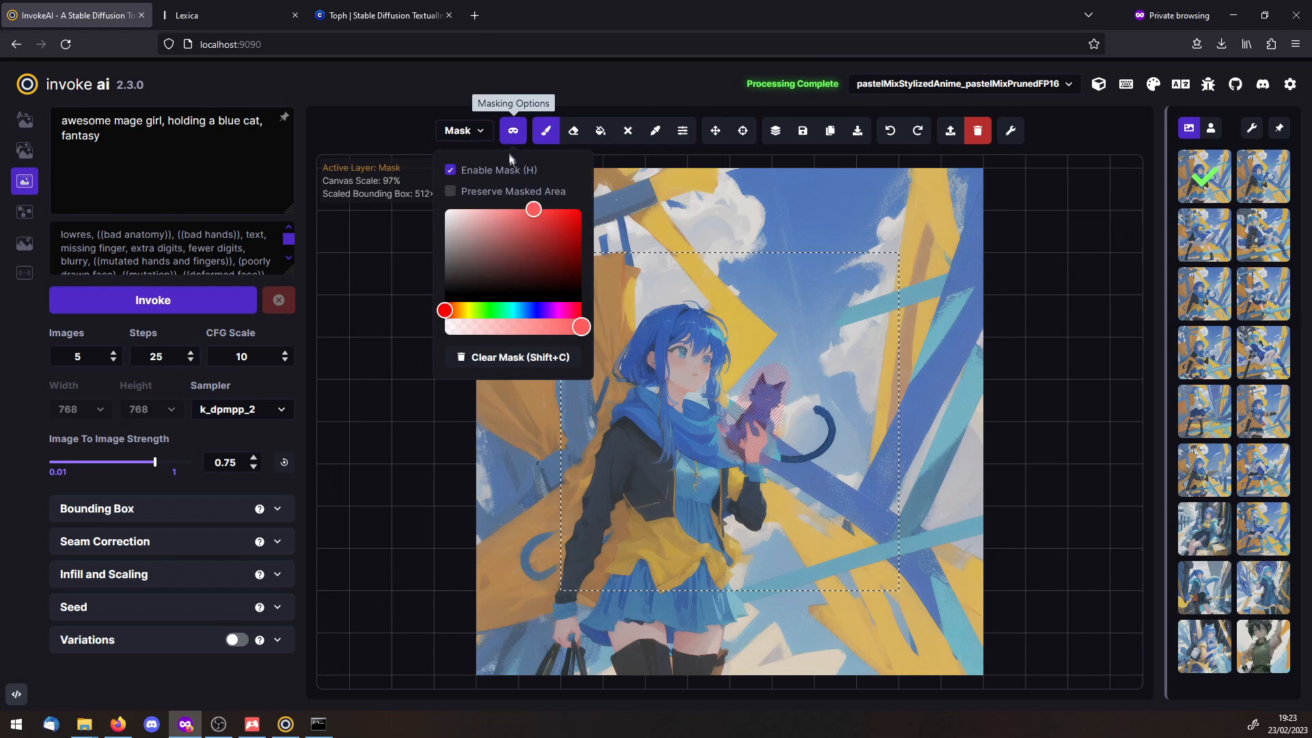
pyautogui.click(515, 361)
pyautogui.moveTo(778, 387); pyautogui.dragTo(751, 441)
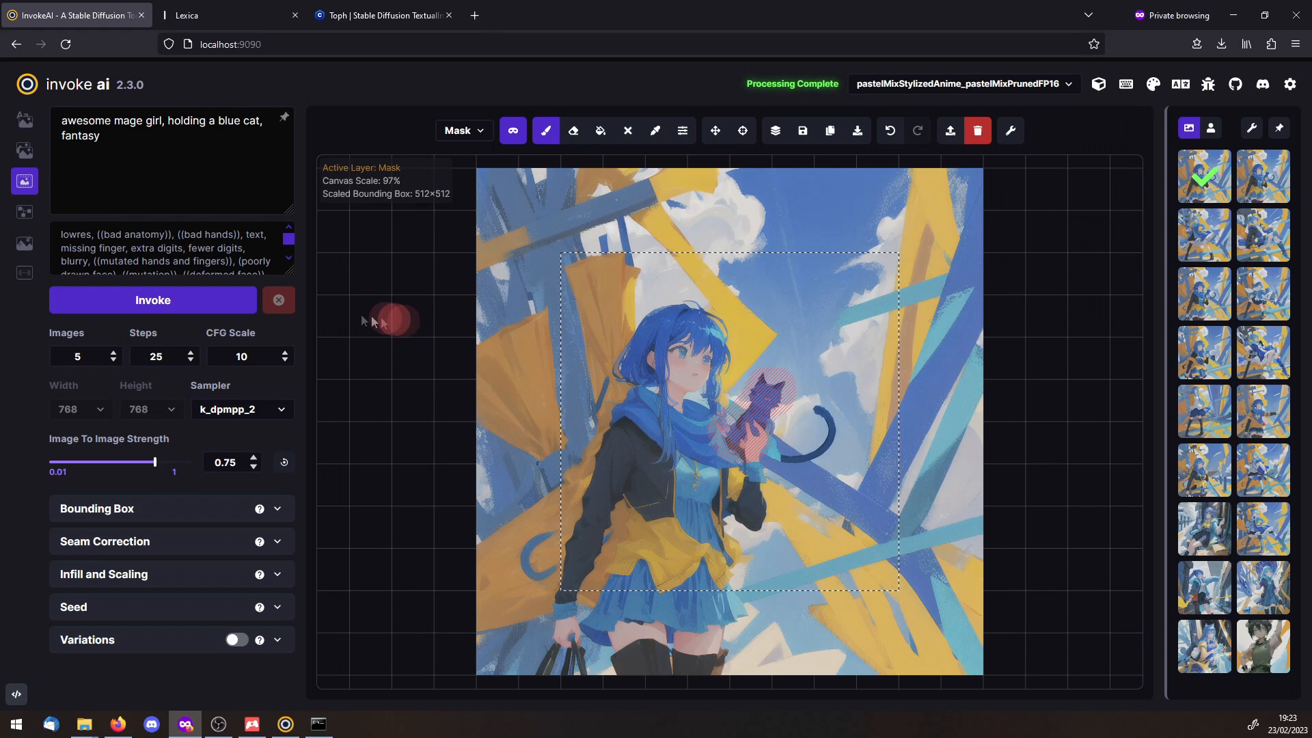
# - Try regenerating the masked cat with the full prompt, compare the candidates with the original and discard them
pyautogui.click(196, 301)
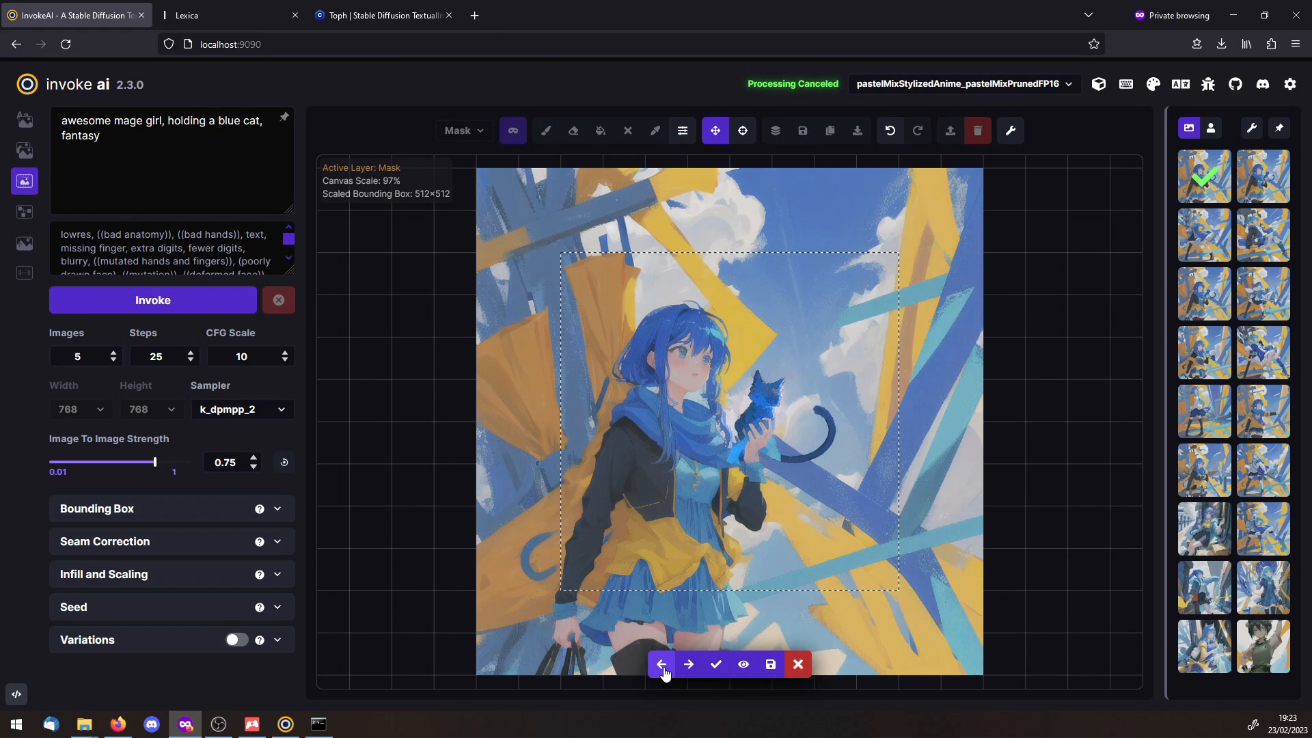
pyautogui.click(663, 667)
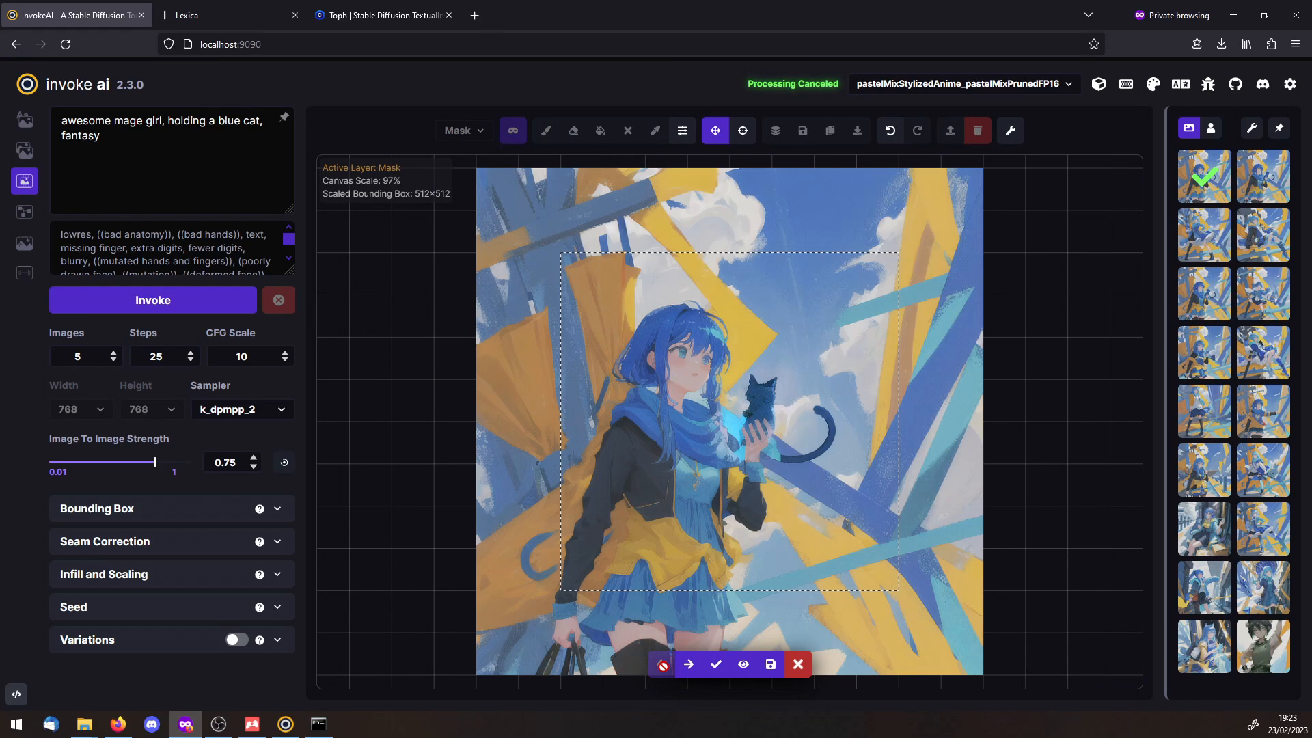
pyautogui.click(743, 667)
pyautogui.click(743, 673)
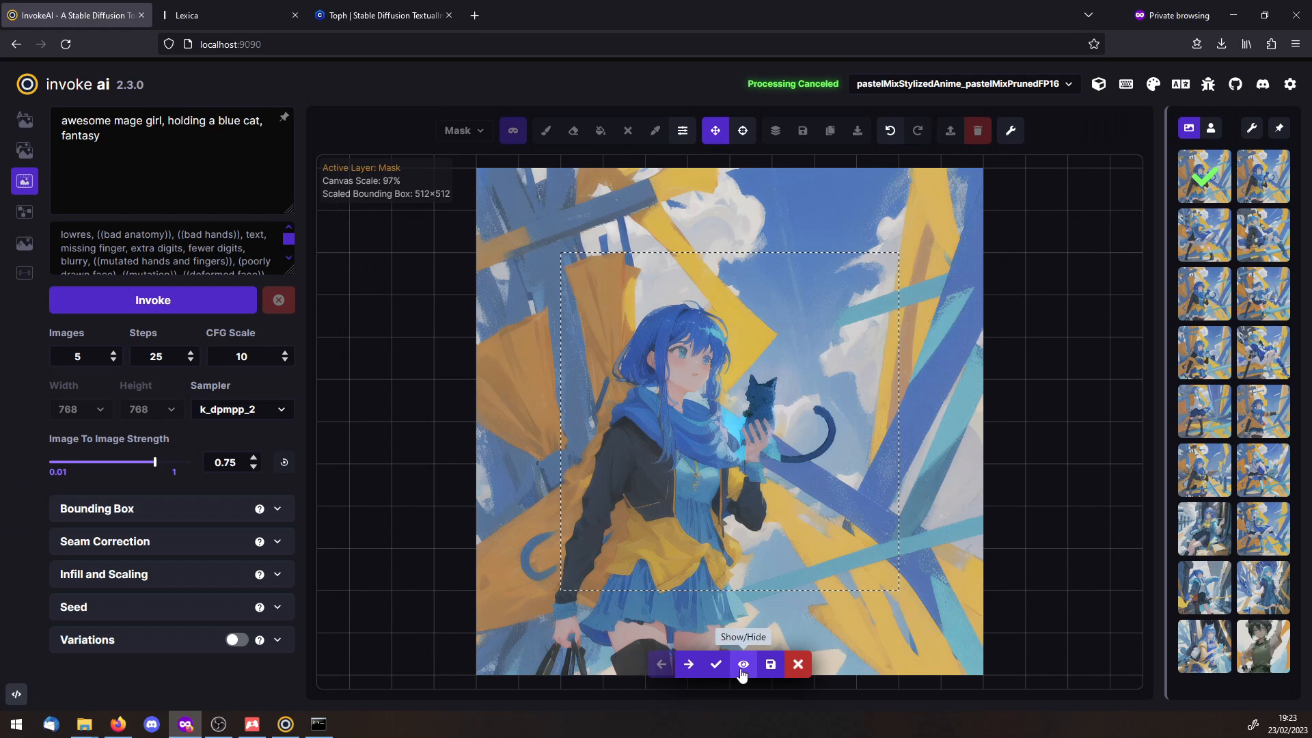
pyautogui.click(800, 667)
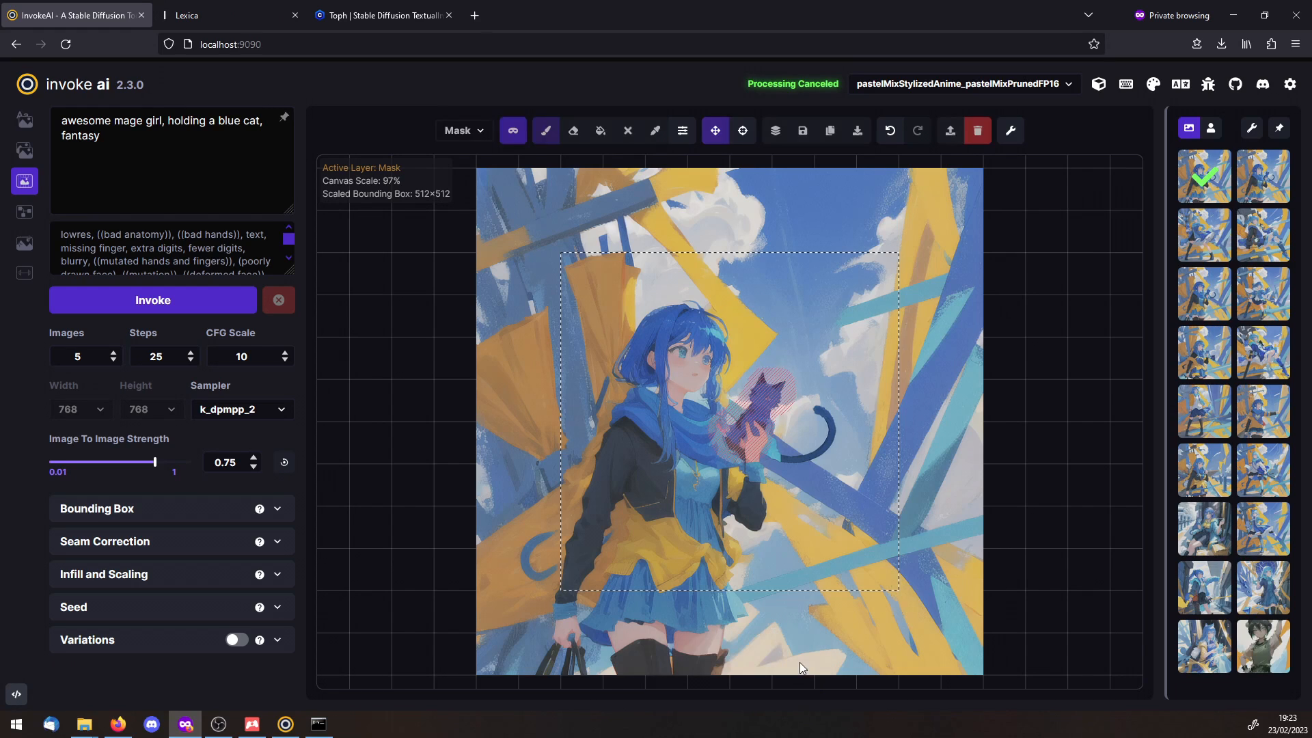
# - Regenerate the cat with the prompt "blue cat, fantasy" in a smaller bounding box at image-to-image strength 0.48, and discard the candidates
pyautogui.moveTo(561, 252); pyautogui.dragTo(644, 305)
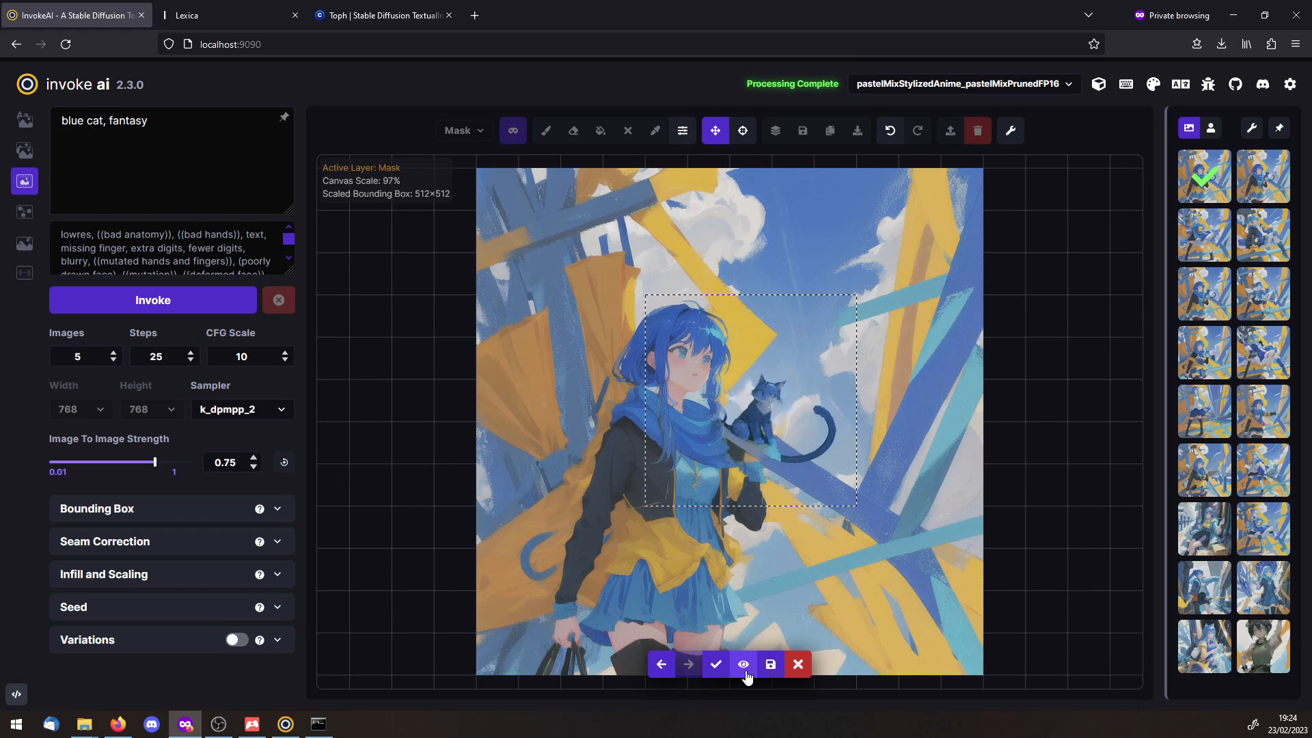
pyautogui.moveTo(155, 465); pyautogui.dragTo(117, 475)
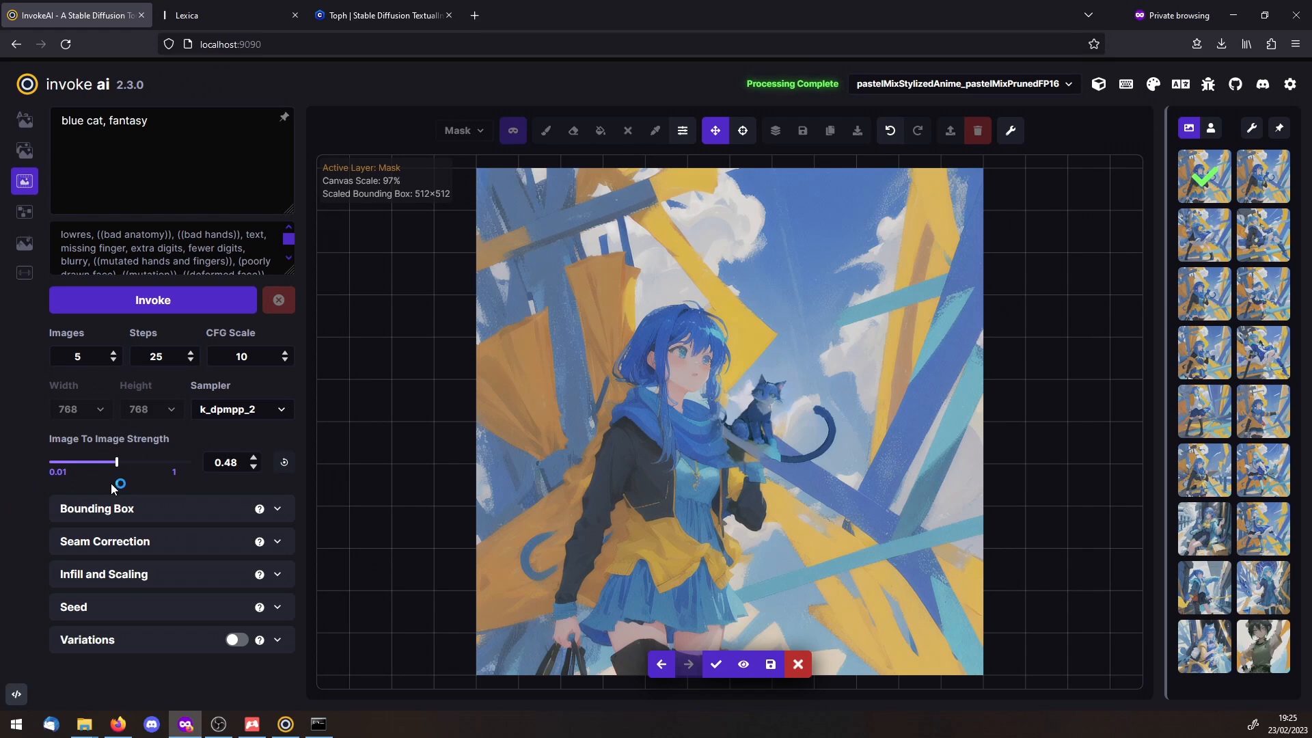
pyautogui.click(169, 306)
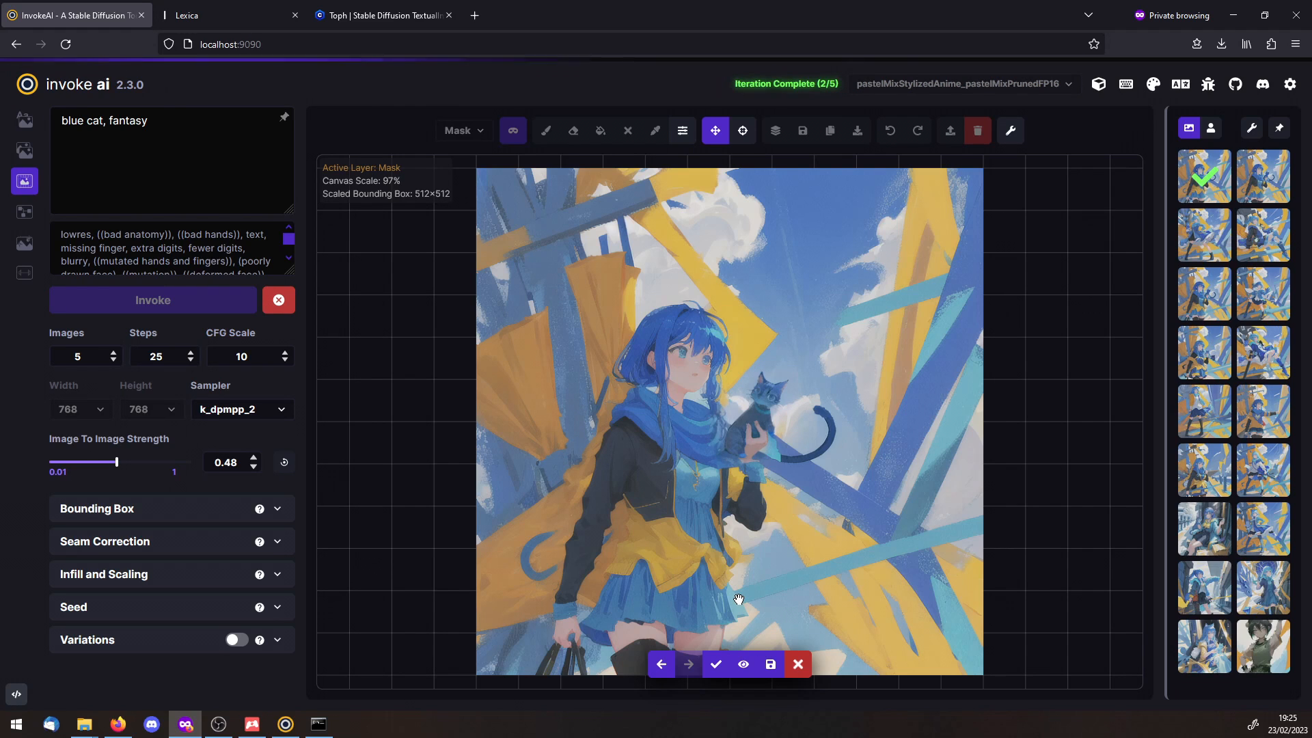
pyautogui.scroll(5, 775, 497)
pyautogui.scroll(-4, 775, 496)
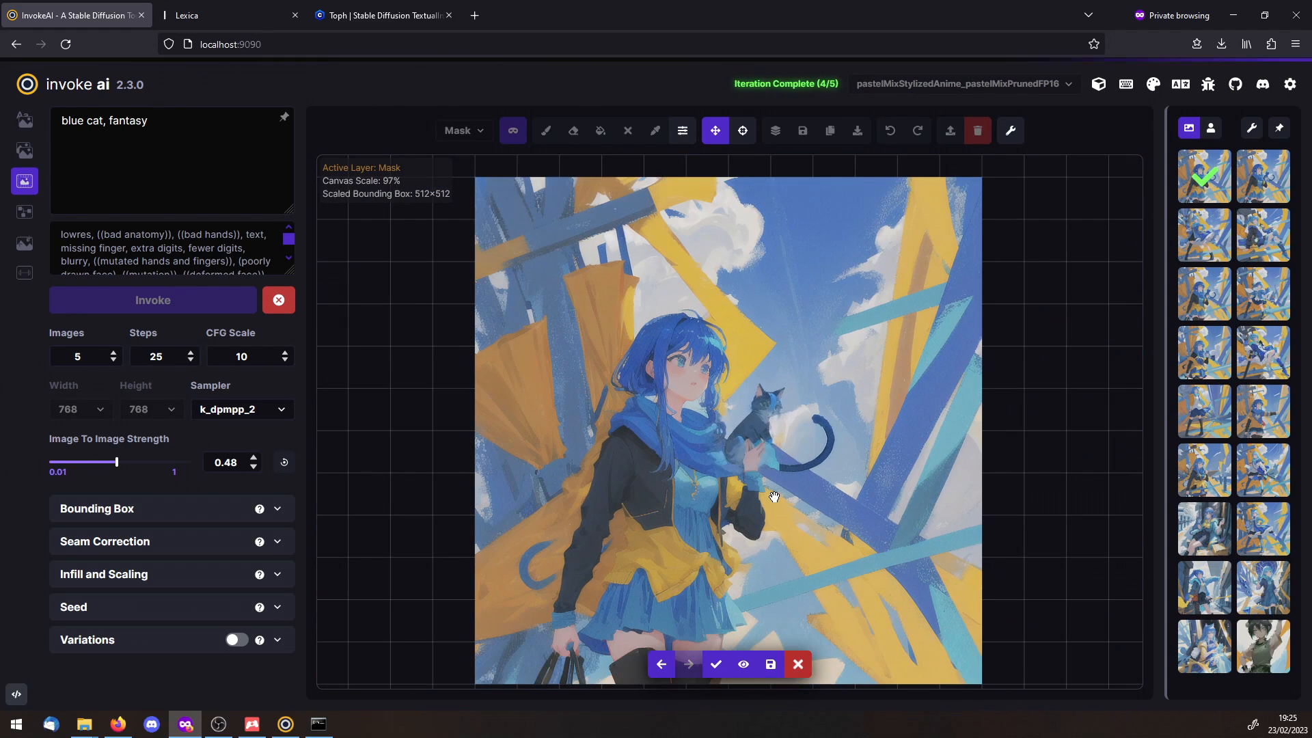
pyautogui.click(797, 666)
# - Tighten the bounding box around the face and cat, generate 3 new cat candidates and accept the striped one
pyautogui.moveTo(680, 363); pyautogui.dragTo(637, 363)
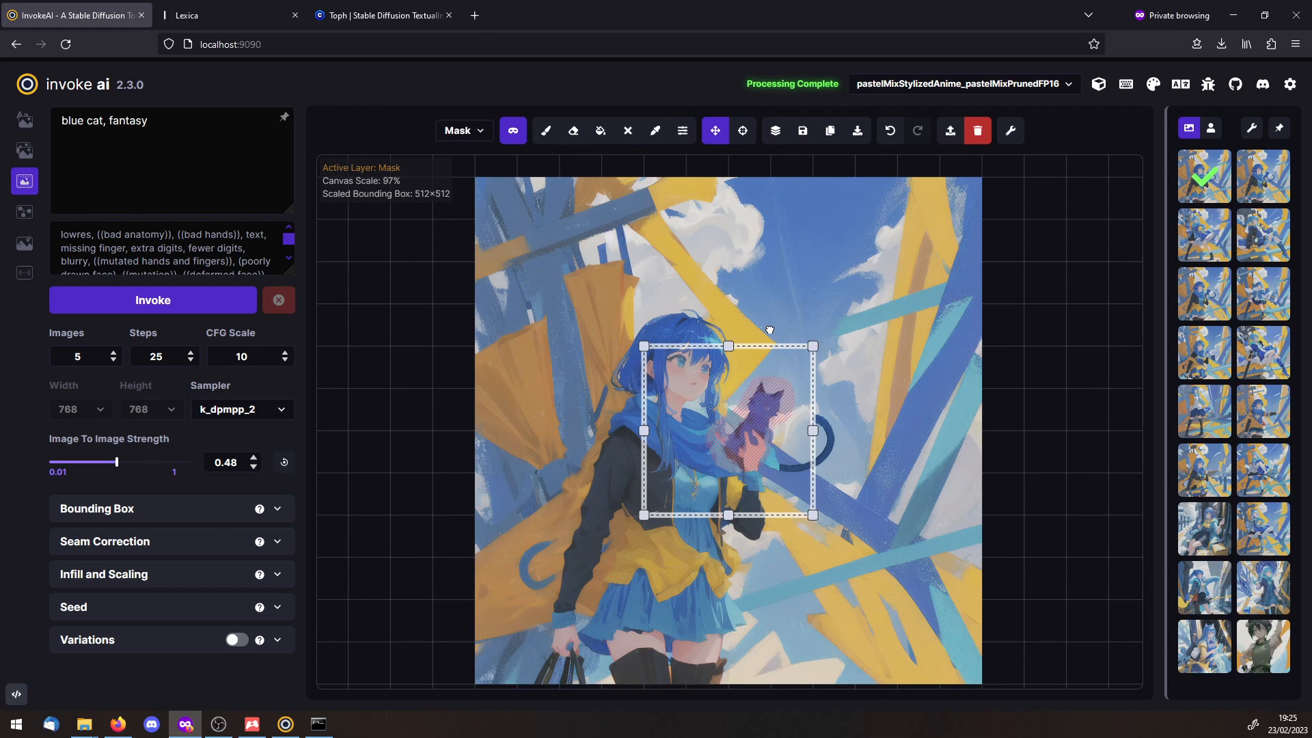
pyautogui.click(113, 352)
pyautogui.click(171, 300)
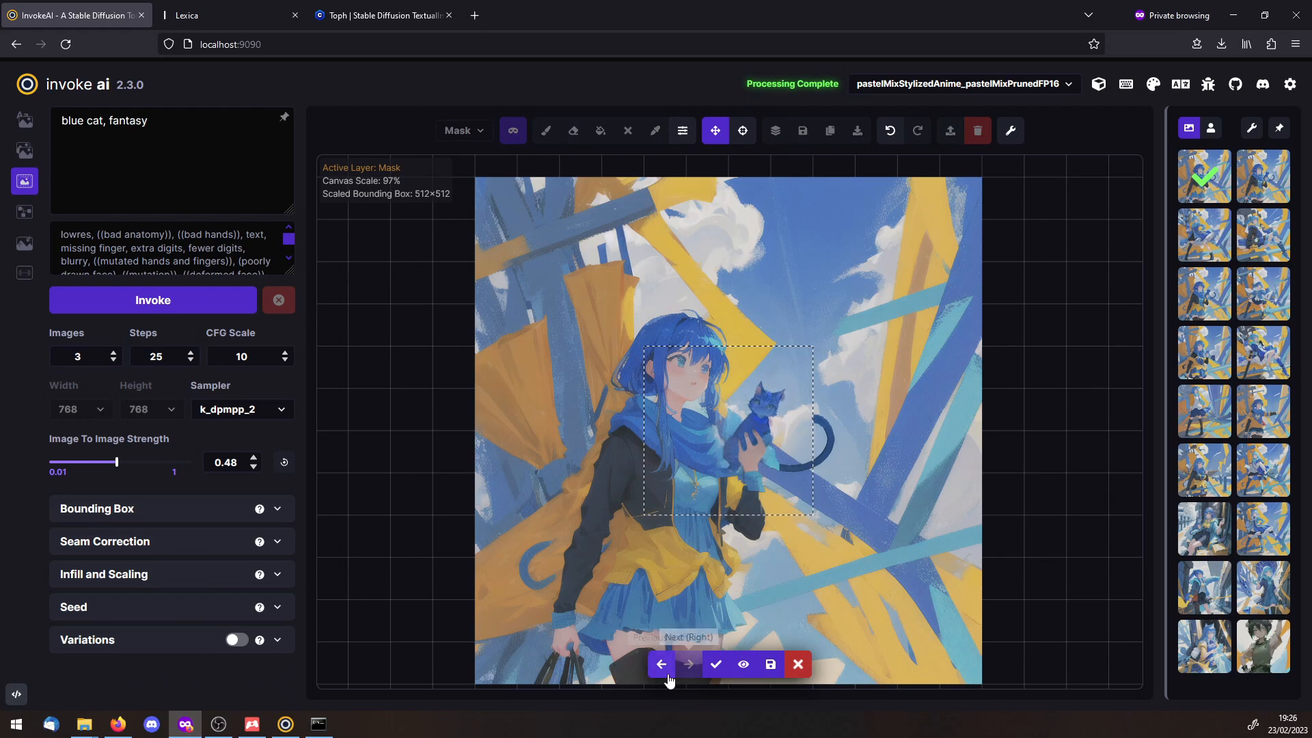
pyautogui.scroll(10, 768, 444)
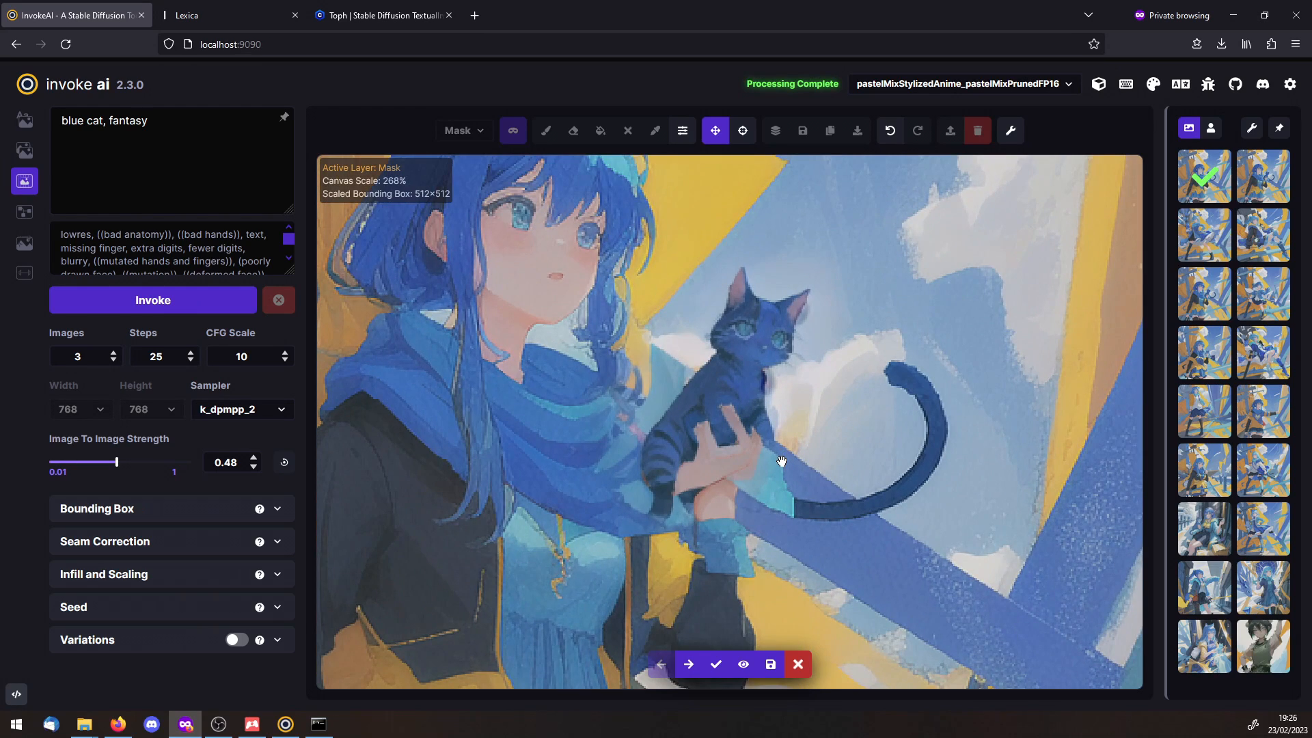
pyautogui.scroll(-6, 782, 460)
pyautogui.click(716, 664)
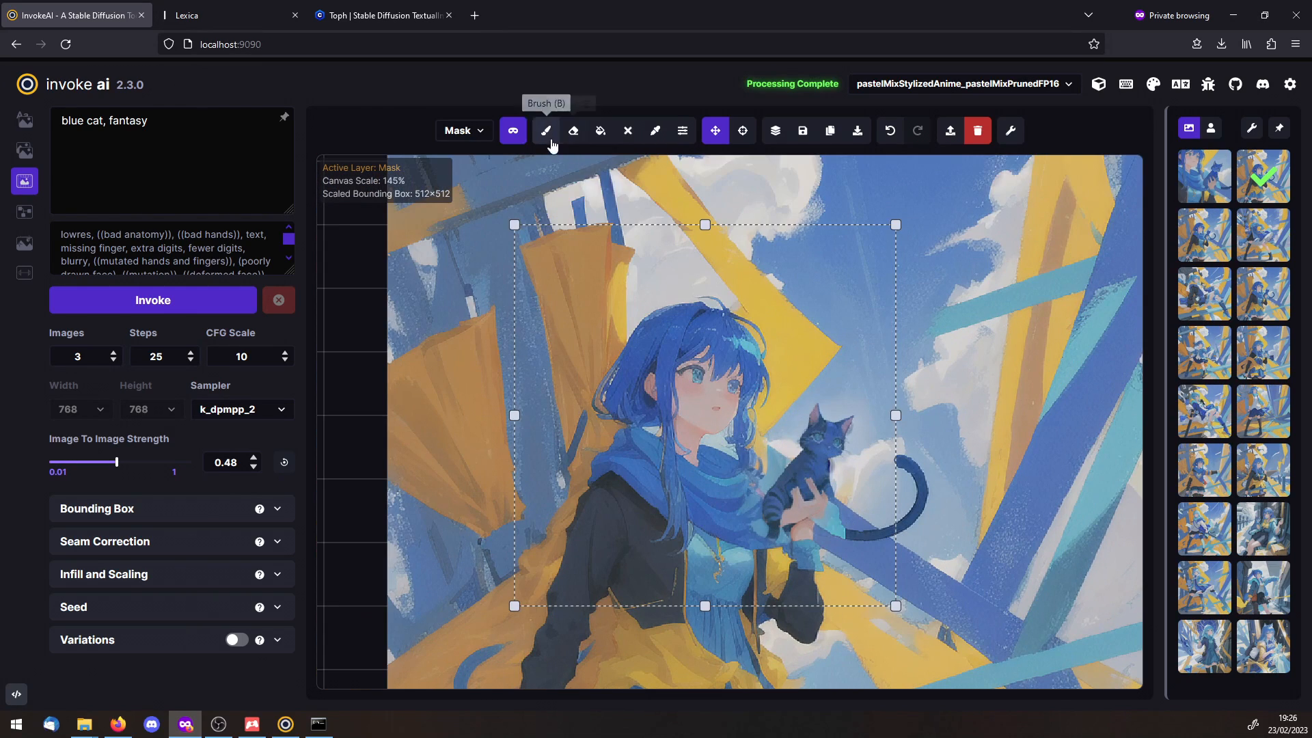
# - Inpaint another brushed area with the prompt "awesome mage girl, holding blue cat, fantasy" and accept a candidate
pyautogui.click(547, 130)
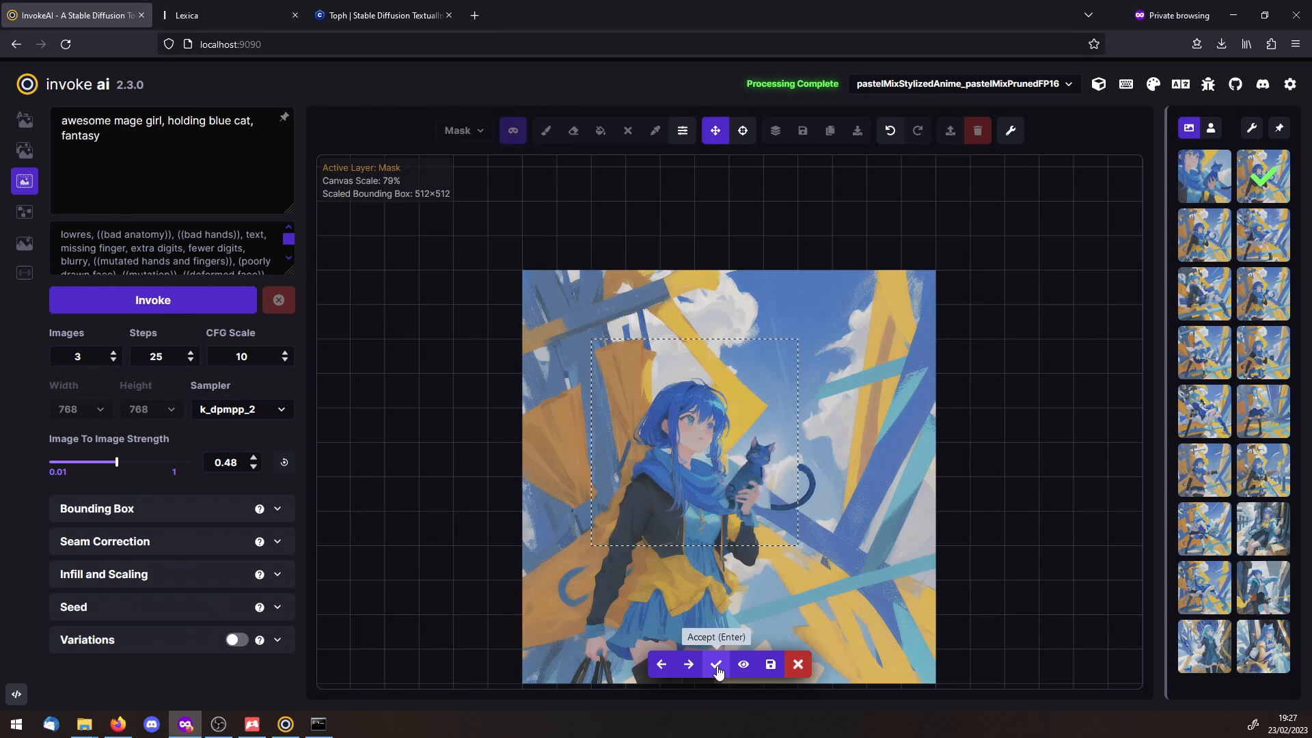
pyautogui.click(717, 667)
# - Enlarge the bounding box to 704×704, extend it below the picture and outpaint the empty area
pyautogui.moveTo(716, 665); pyautogui.dragTo(759, 550)
pyautogui.moveTo(760, 430); pyautogui.dragTo(975, 597)
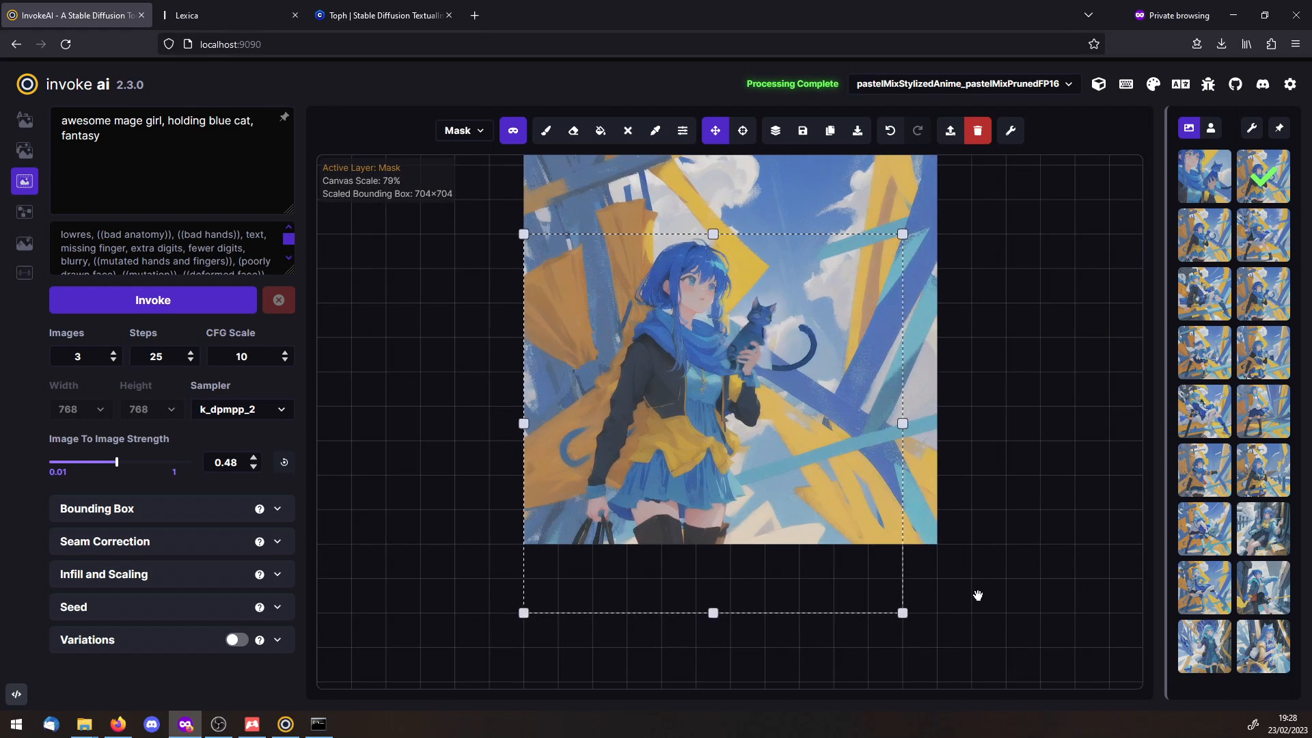
pyautogui.scroll(-4, 973, 597)
pyautogui.moveTo(793, 471); pyautogui.dragTo(764, 484)
pyautogui.moveTo(810, 383); pyautogui.dragTo(809, 391)
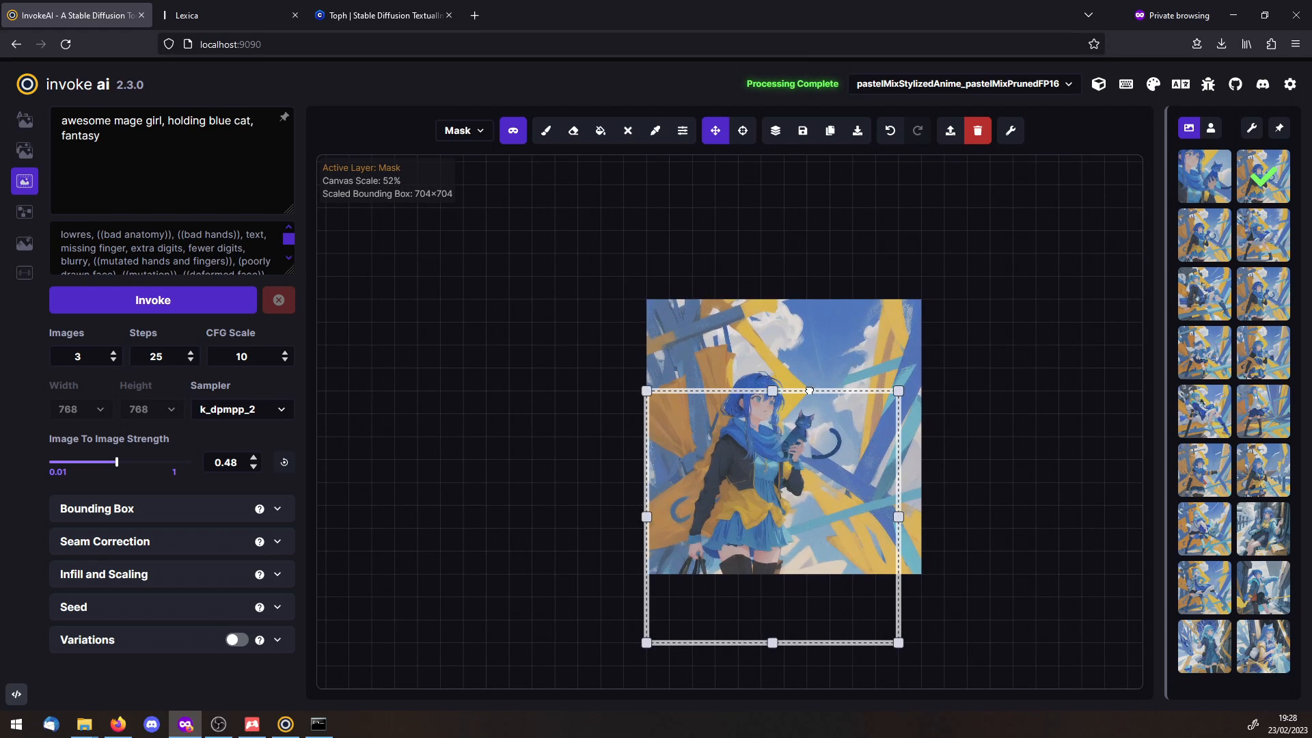
pyautogui.click(185, 304)
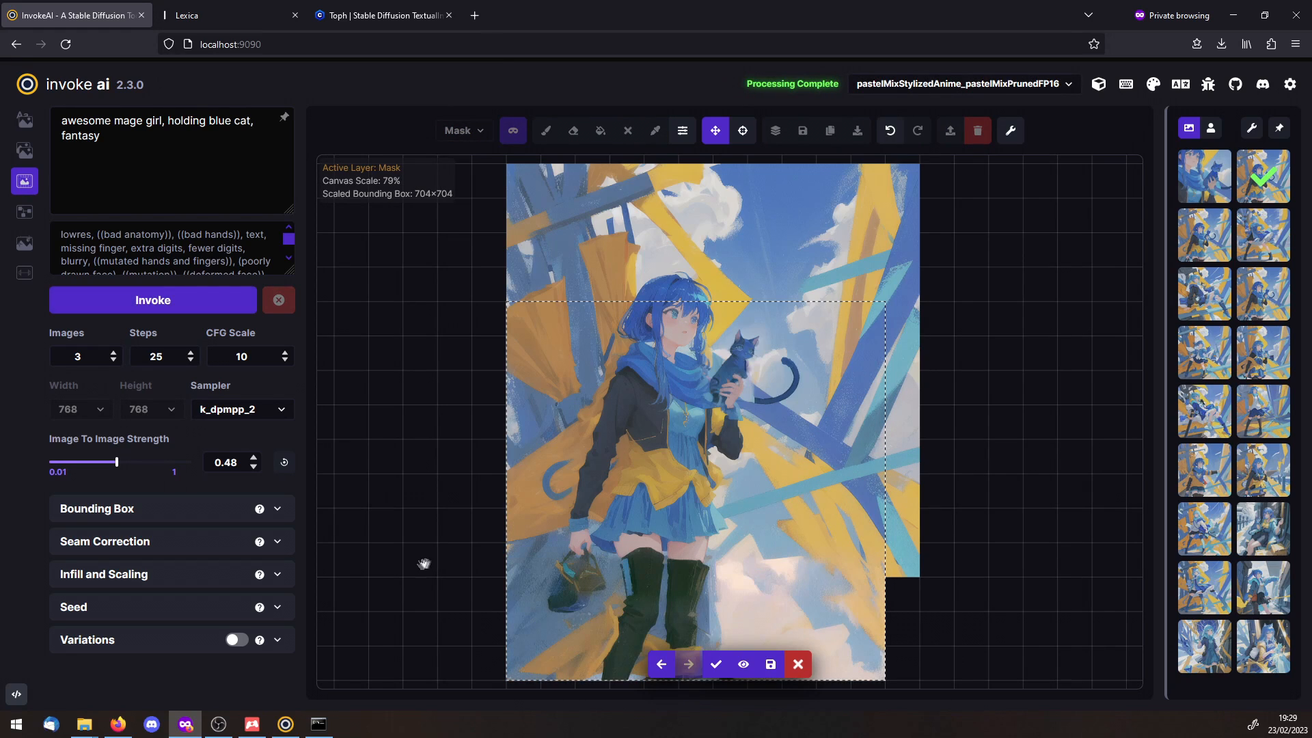
# - Compare the outpainted leg candidates and accept the one with the handbag
pyautogui.moveTo(424, 564); pyautogui.dragTo(430, 539)
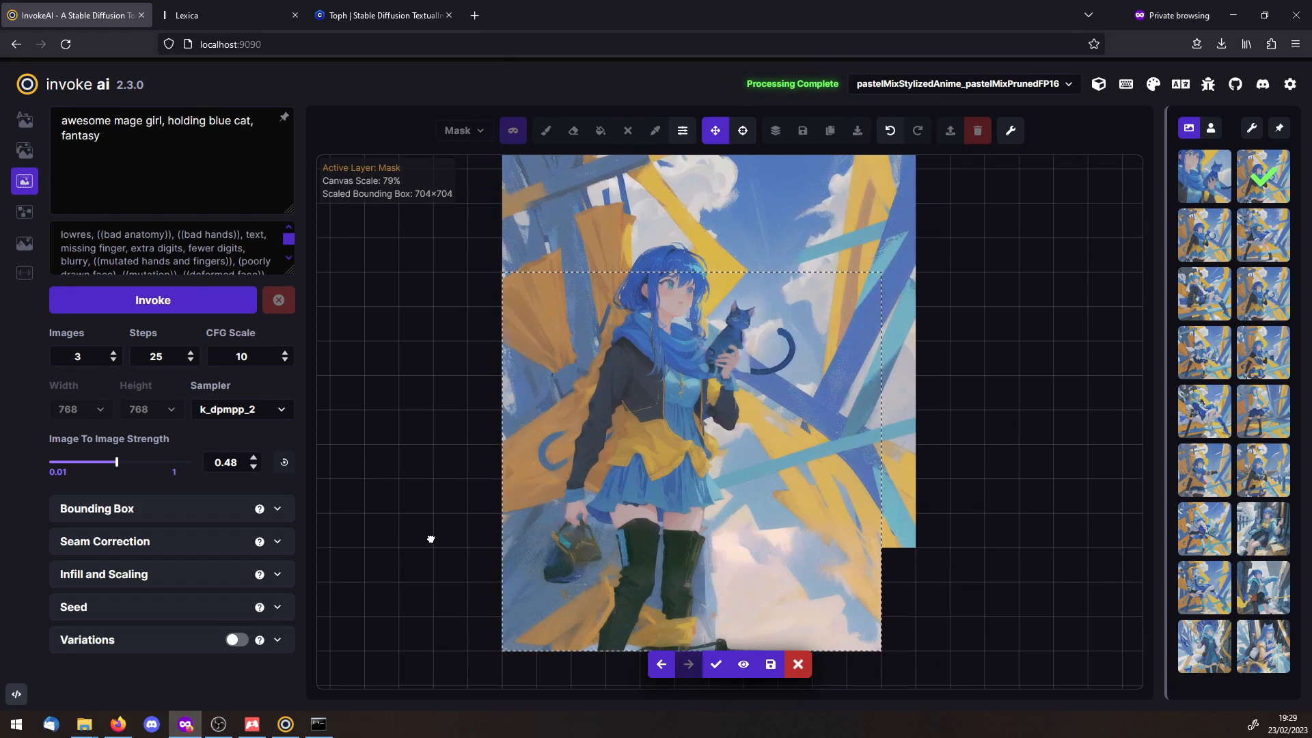
pyautogui.click(664, 669)
pyautogui.click(663, 669)
pyautogui.click(685, 668)
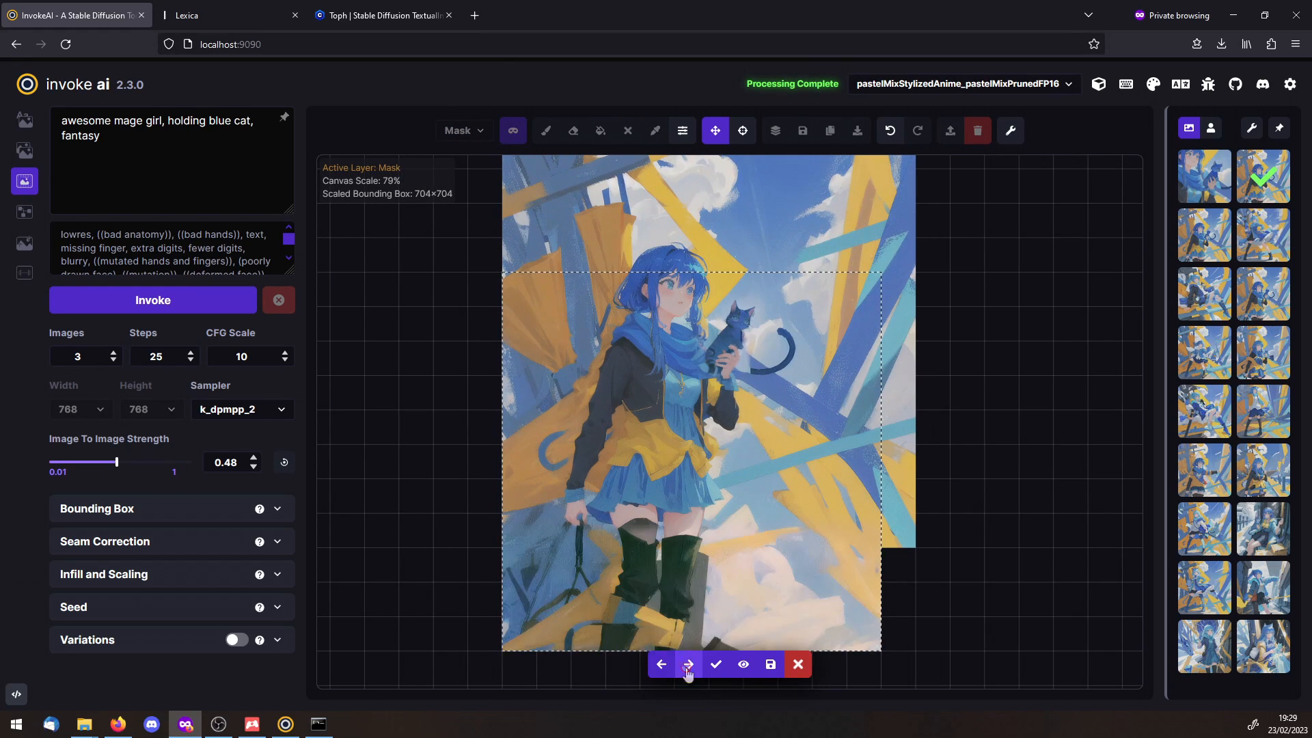
pyautogui.click(686, 667)
pyautogui.click(716, 666)
# - Outpaint both sides of the picture using "abstract anime background, fantasy" at strength 1, and save the canvas to the gallery
pyautogui.click(184, 304)
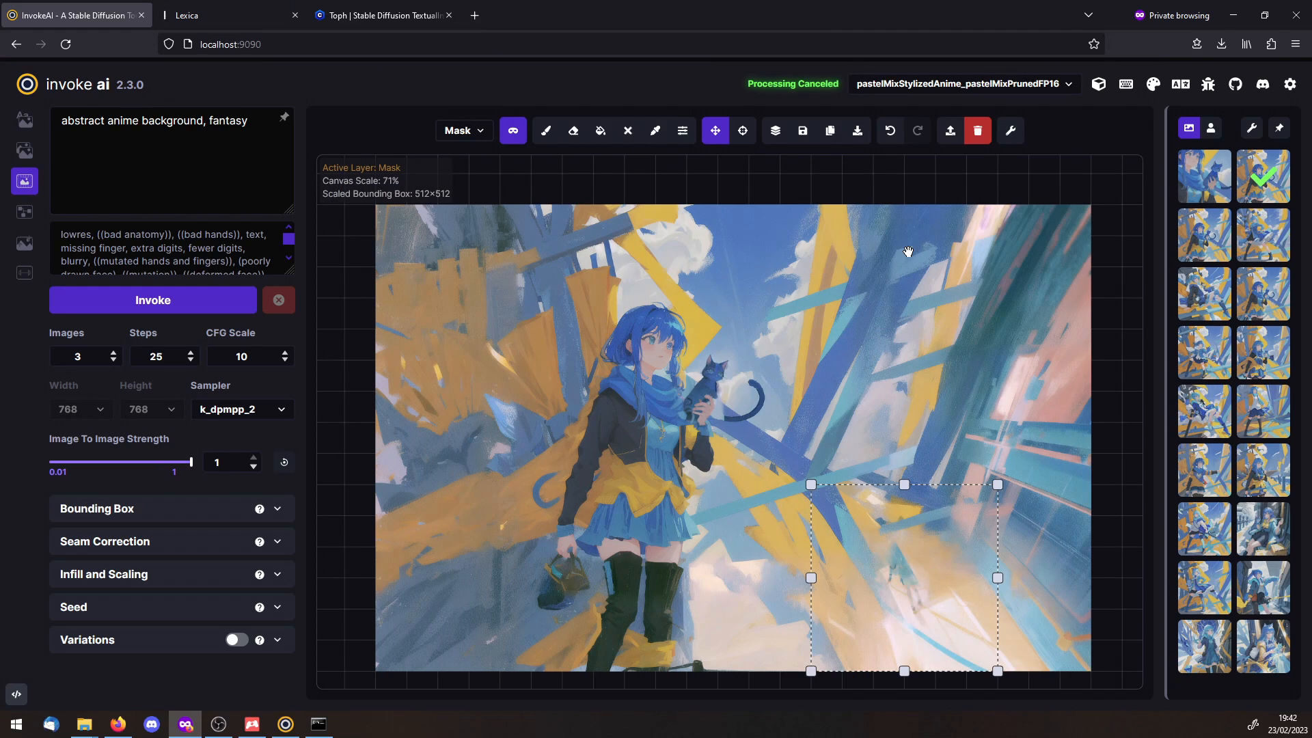
pyautogui.click(803, 131)
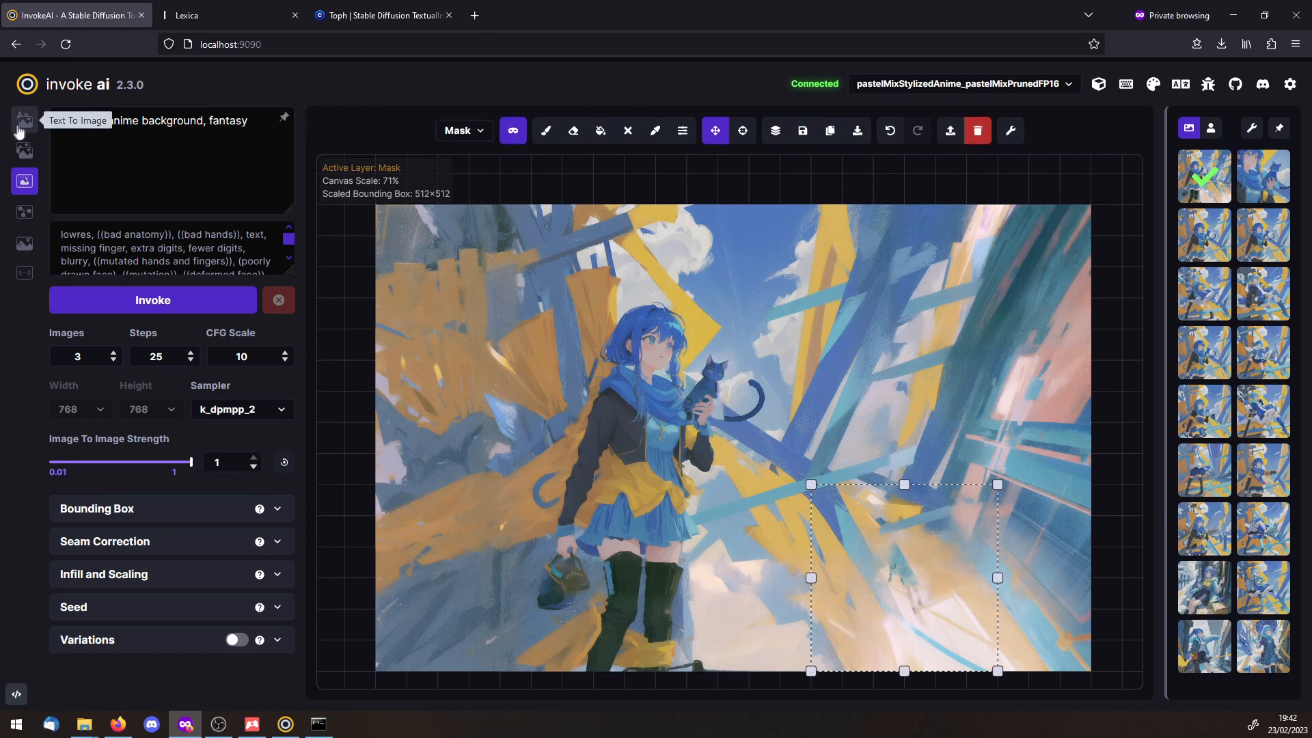
# - Upscale the saved wide picture 2x at strength 0.75 in Text To Image
pyautogui.click(24, 120)
pyautogui.click(750, 131)
pyautogui.click(740, 205)
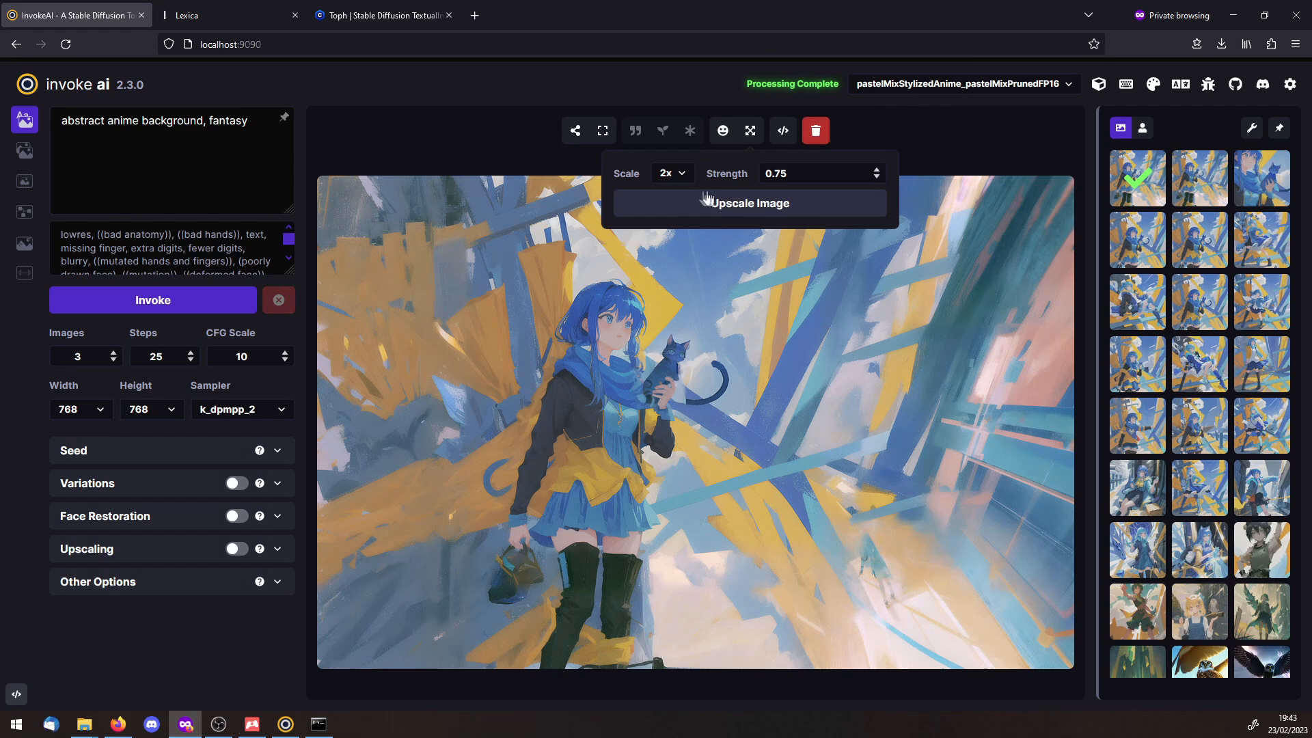
# - Download the upscaled image and open the output folder from the InvokeAI standalone launcher
pyautogui.click(574, 132)
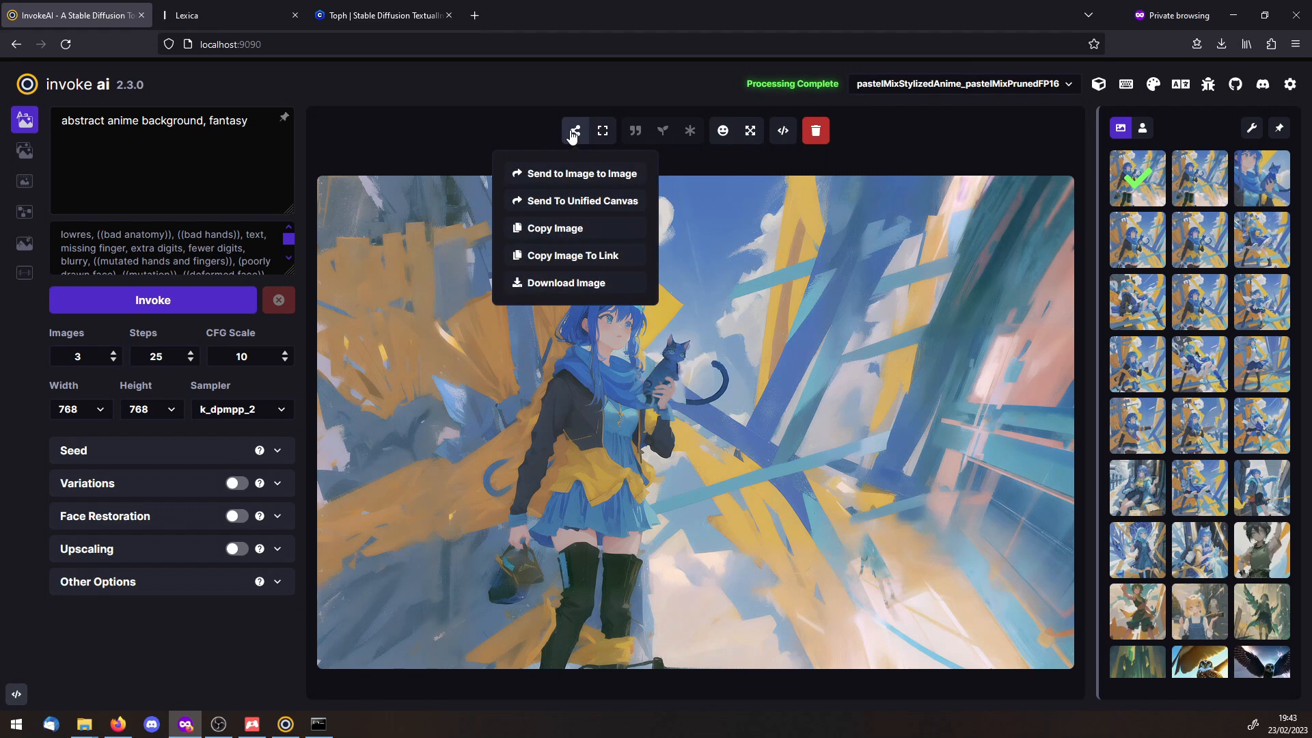
pyautogui.click(586, 286)
pyautogui.click(285, 724)
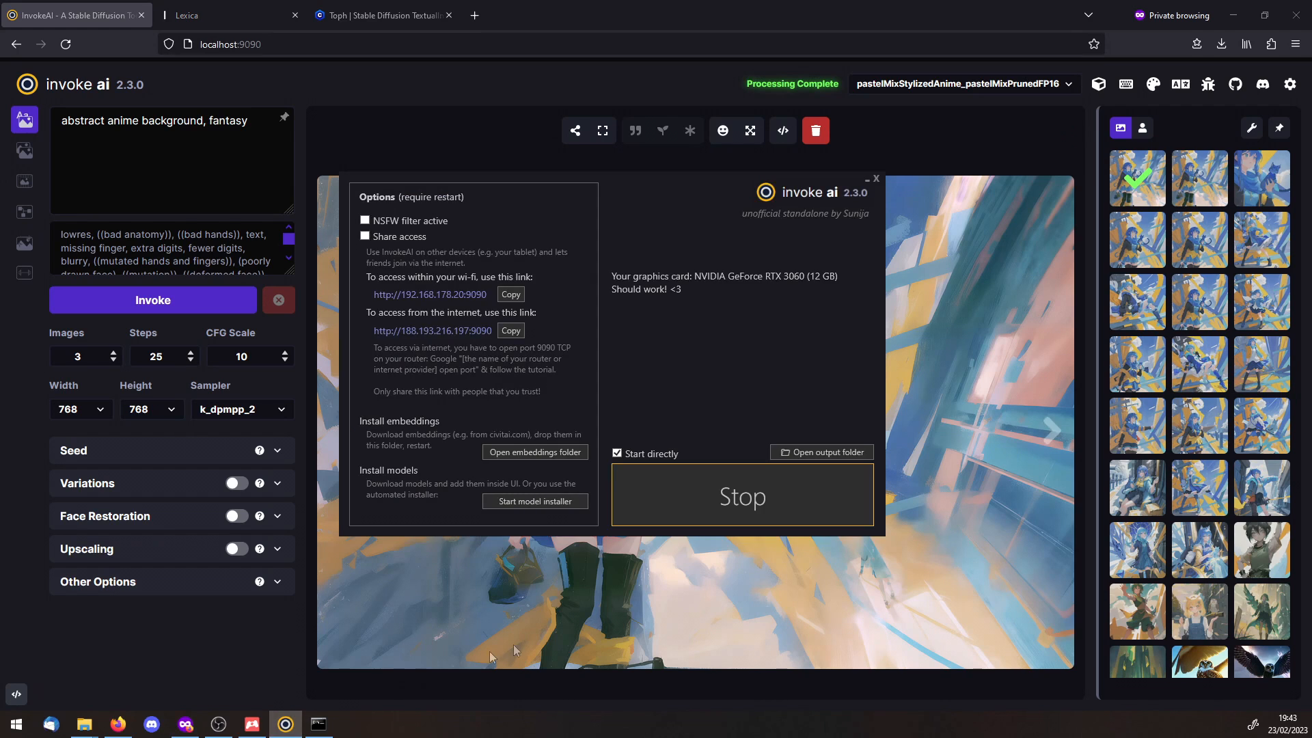
pyautogui.click(819, 449)
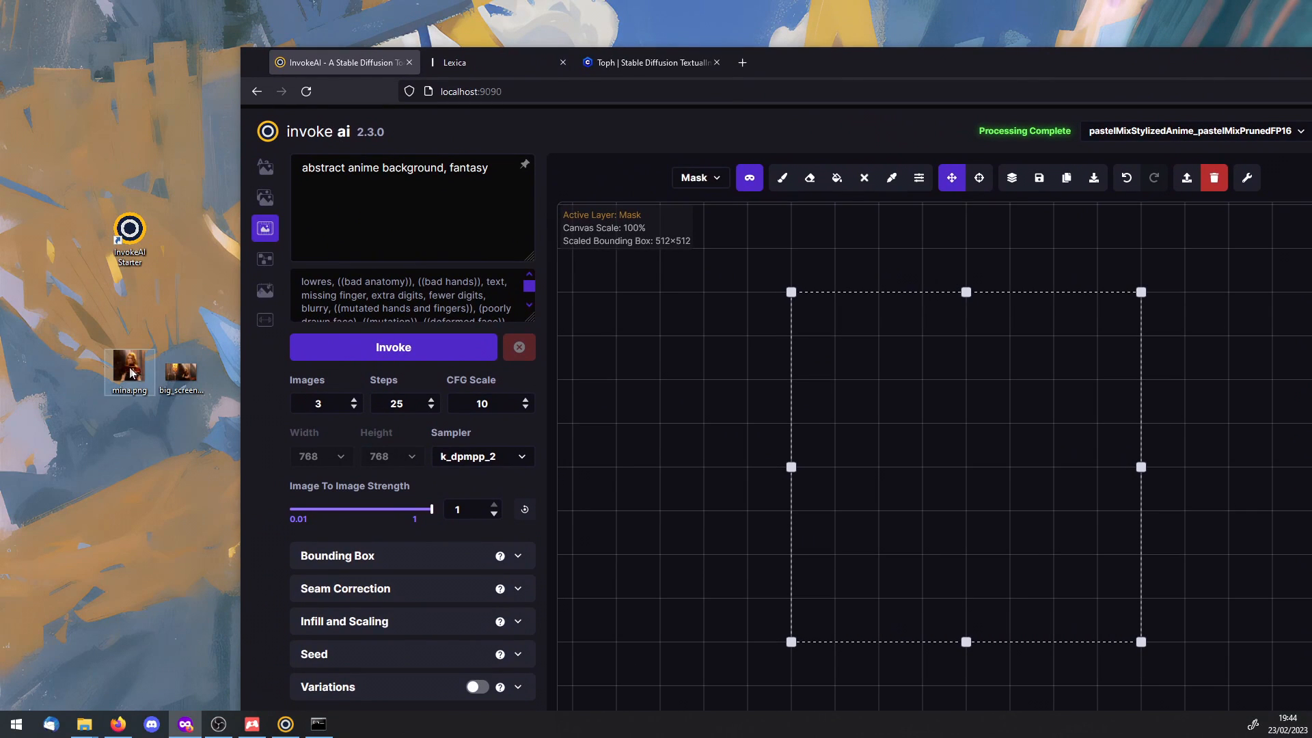
# - Place mina.png from the desktop on the empty Unified Canvas and generate from "awesome mage woman, fantasy" at strength 0.57
pyautogui.moveTo(132, 372); pyautogui.dragTo(939, 452)
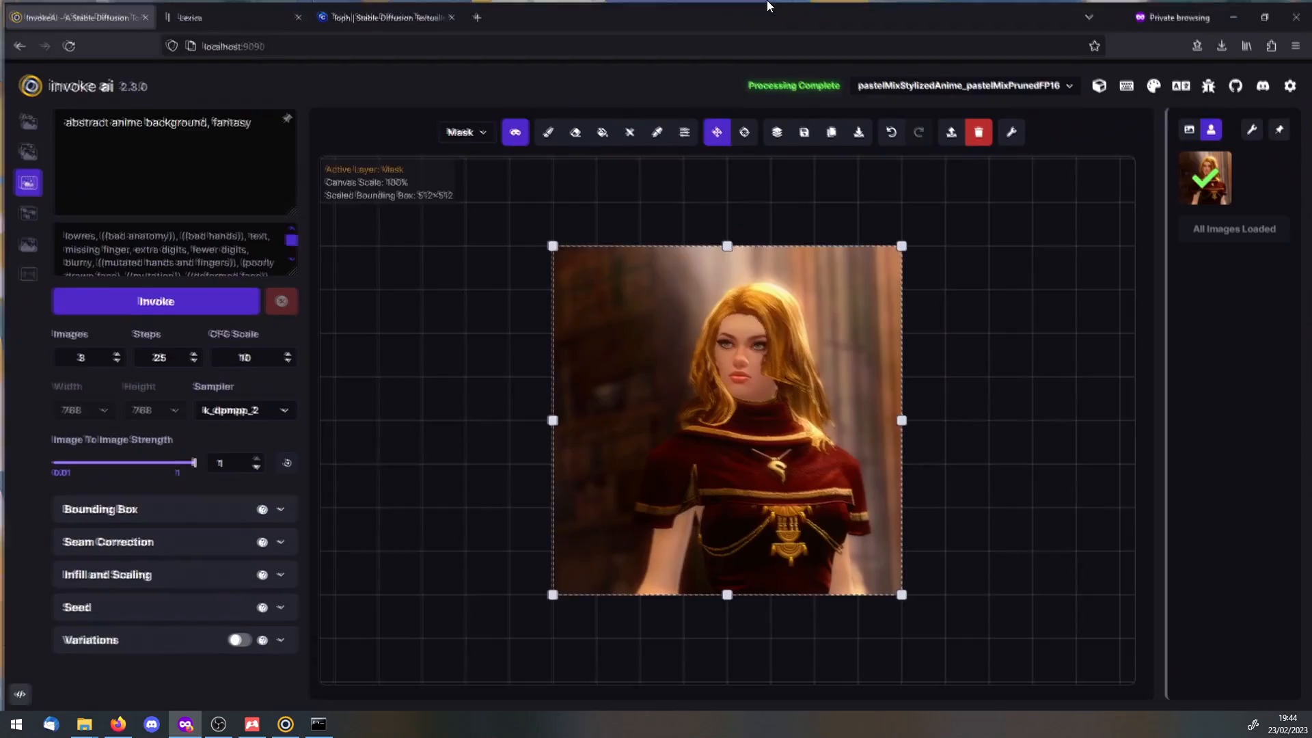
pyautogui.moveTo(943, 274)
pyautogui.mouseDown()
pyautogui.moveTo(526, 309)
pyautogui.moveTo(993, 419)
pyautogui.moveTo(950, 581)
pyautogui.moveTo(554, 594)
pyautogui.mouseUp()
pyautogui.click(193, 300)
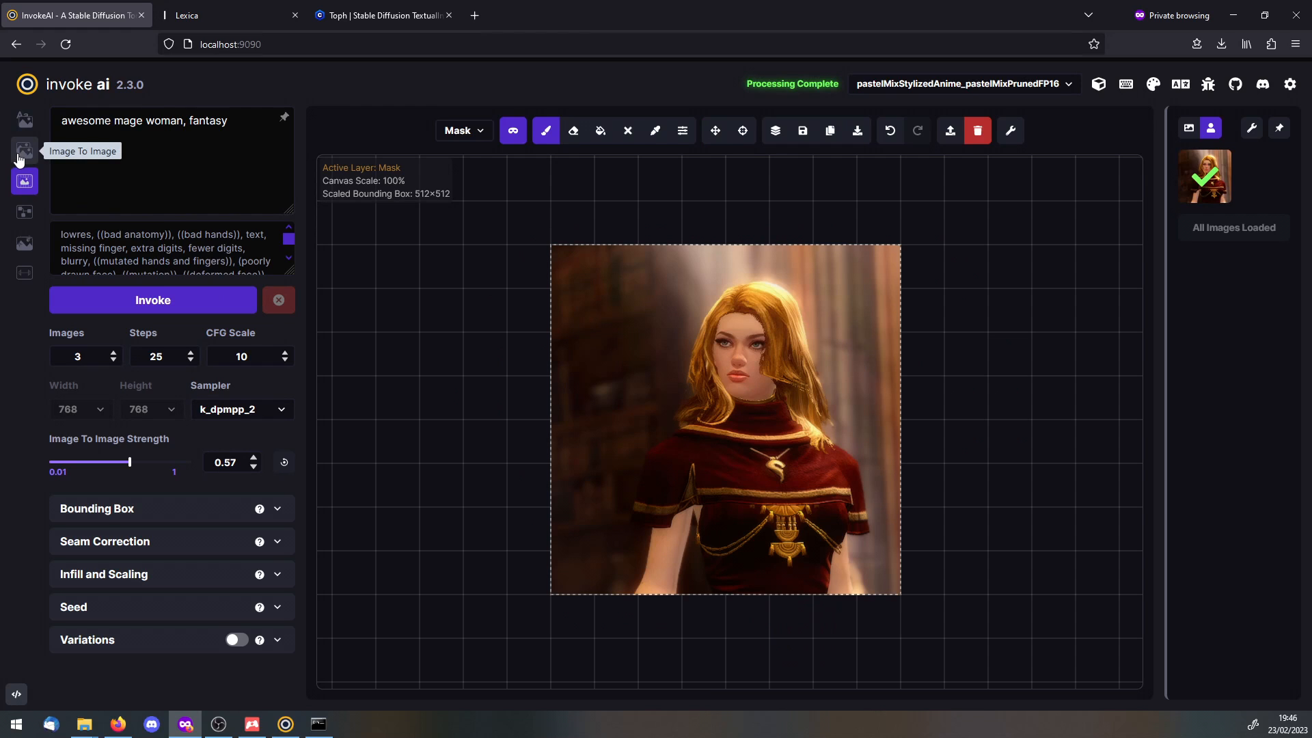
# - Load mina.png from the desktop as the initial image in Image To Image
pyautogui.click(19, 158)
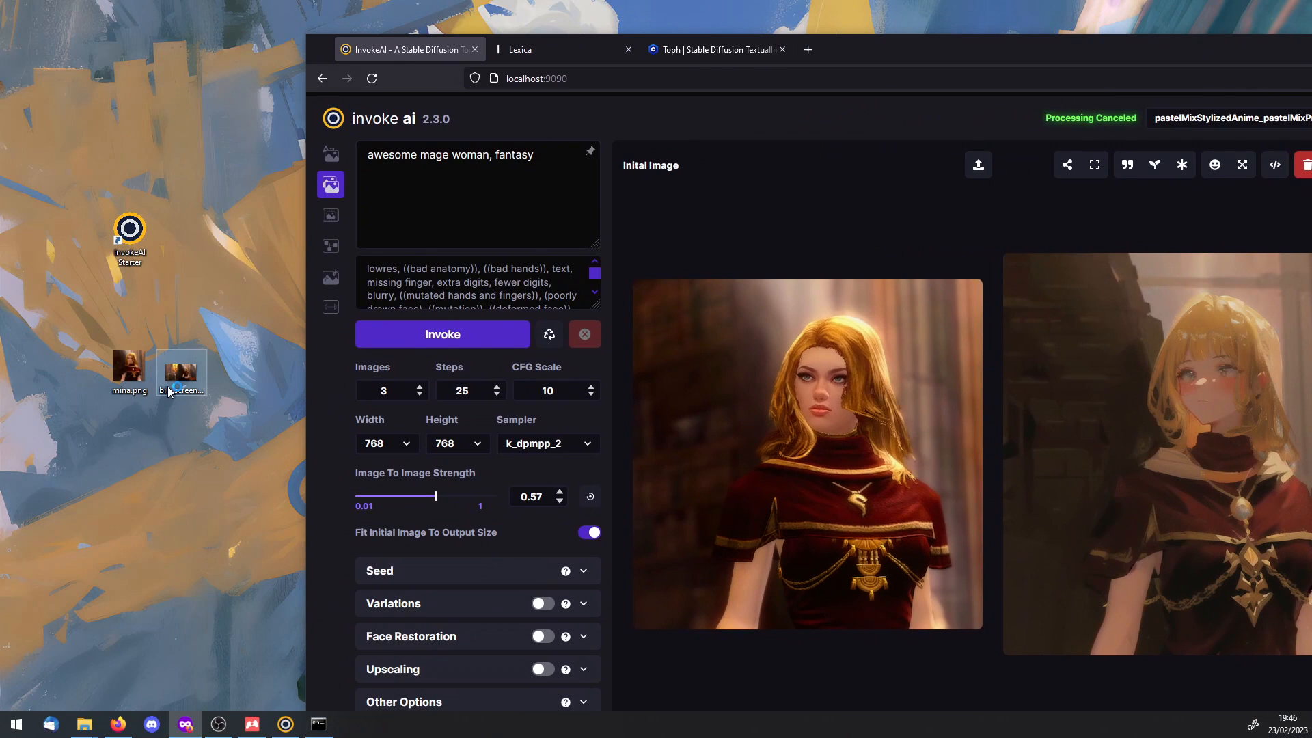
pyautogui.moveTo(132, 366); pyautogui.dragTo(747, 440)
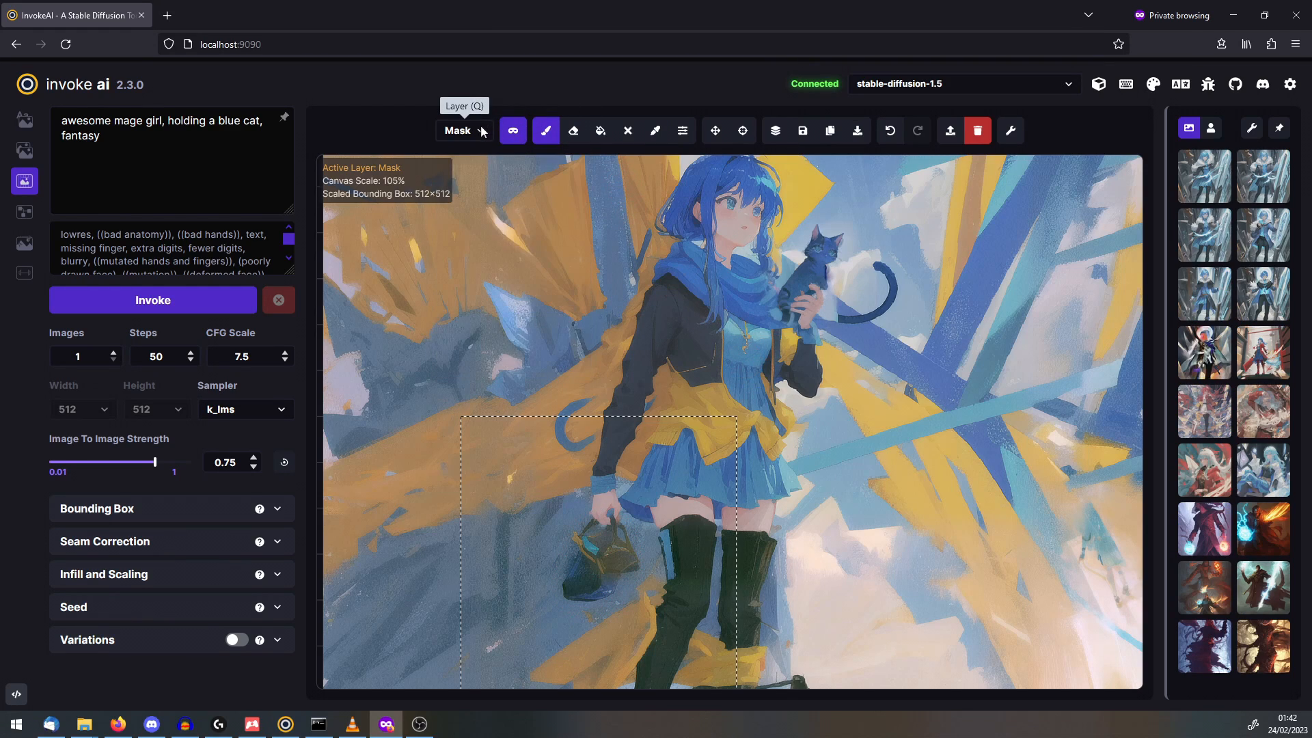
# - Toggle the canvas layer to Base and back to Mask, and paint a mask stroke over the bag in the girl's hand
pyautogui.click(469, 154)
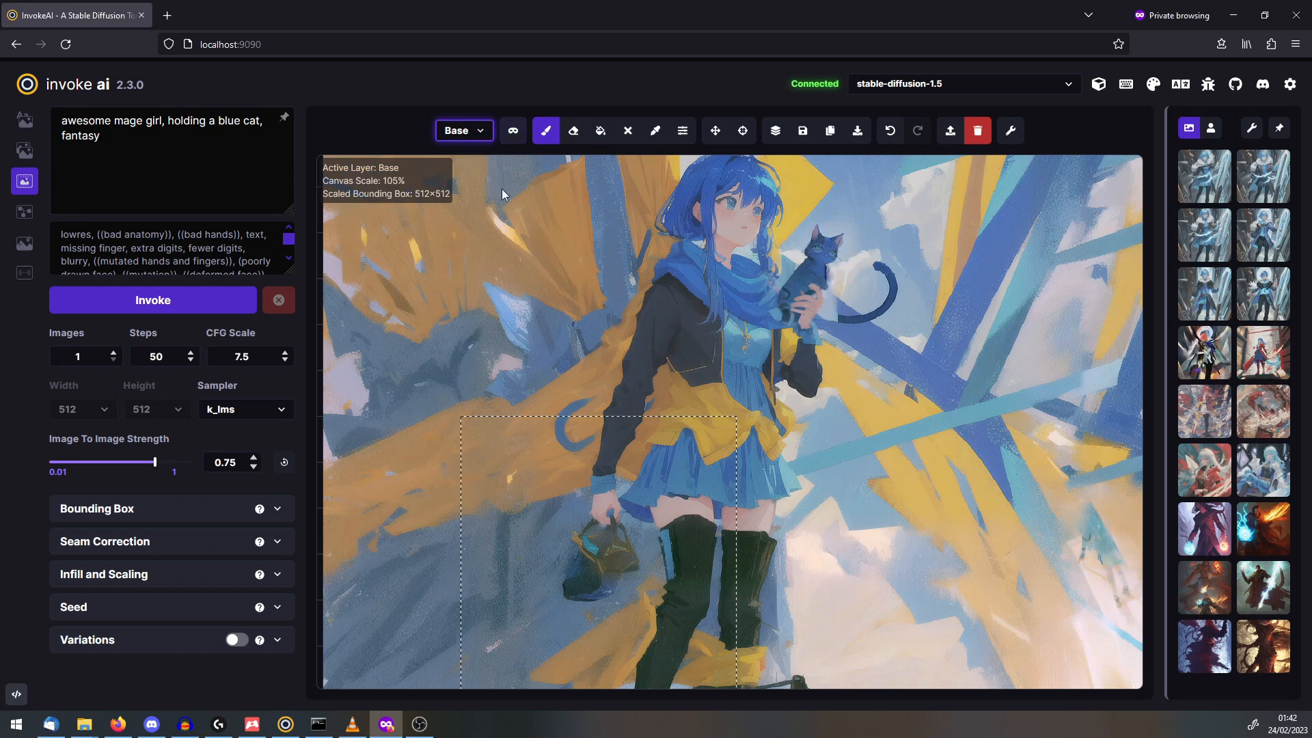
pyautogui.click(462, 130)
pyautogui.click(469, 173)
pyautogui.moveTo(613, 576)
pyautogui.mouseDown()
pyautogui.moveTo(622, 522)
pyautogui.moveTo(581, 588)
pyautogui.mouseUp()
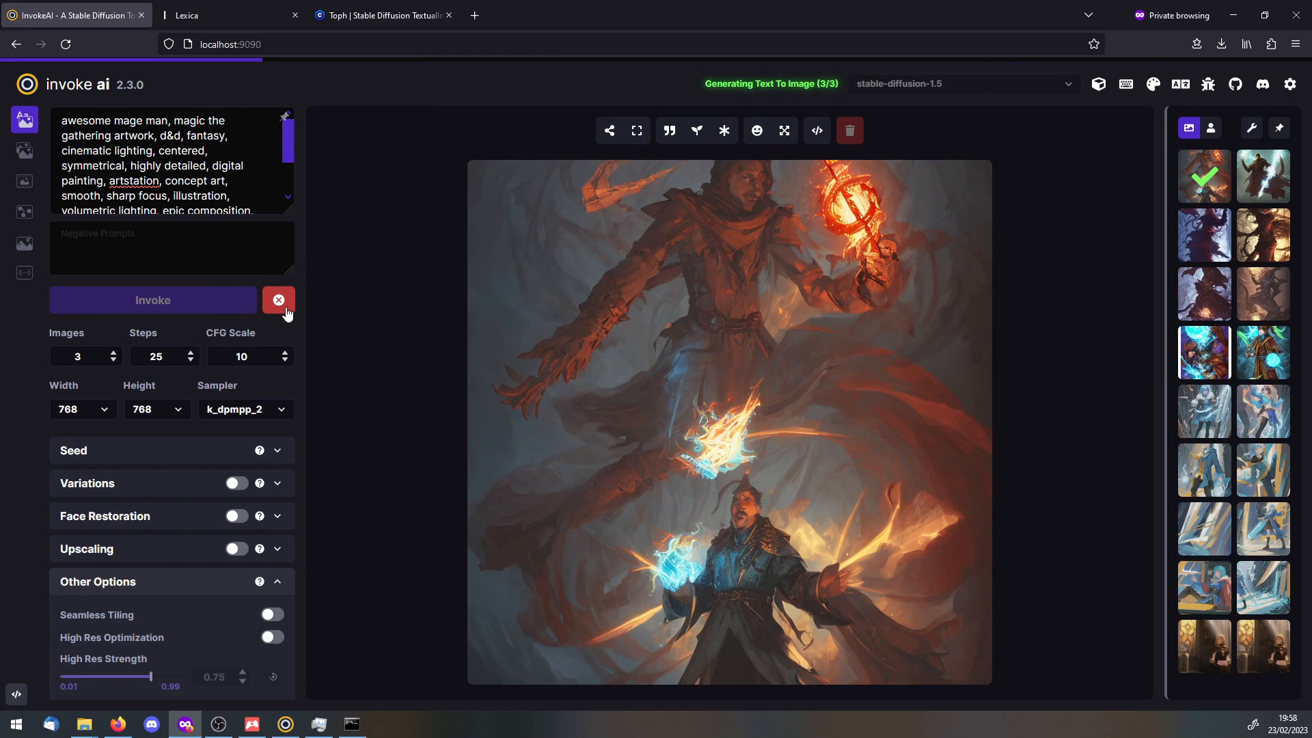
# - Cancel the running generation, enable High Res Optimization at strength 0.75, and generate three 768 by 768 images from the mage man prompt
pyautogui.click(287, 313)
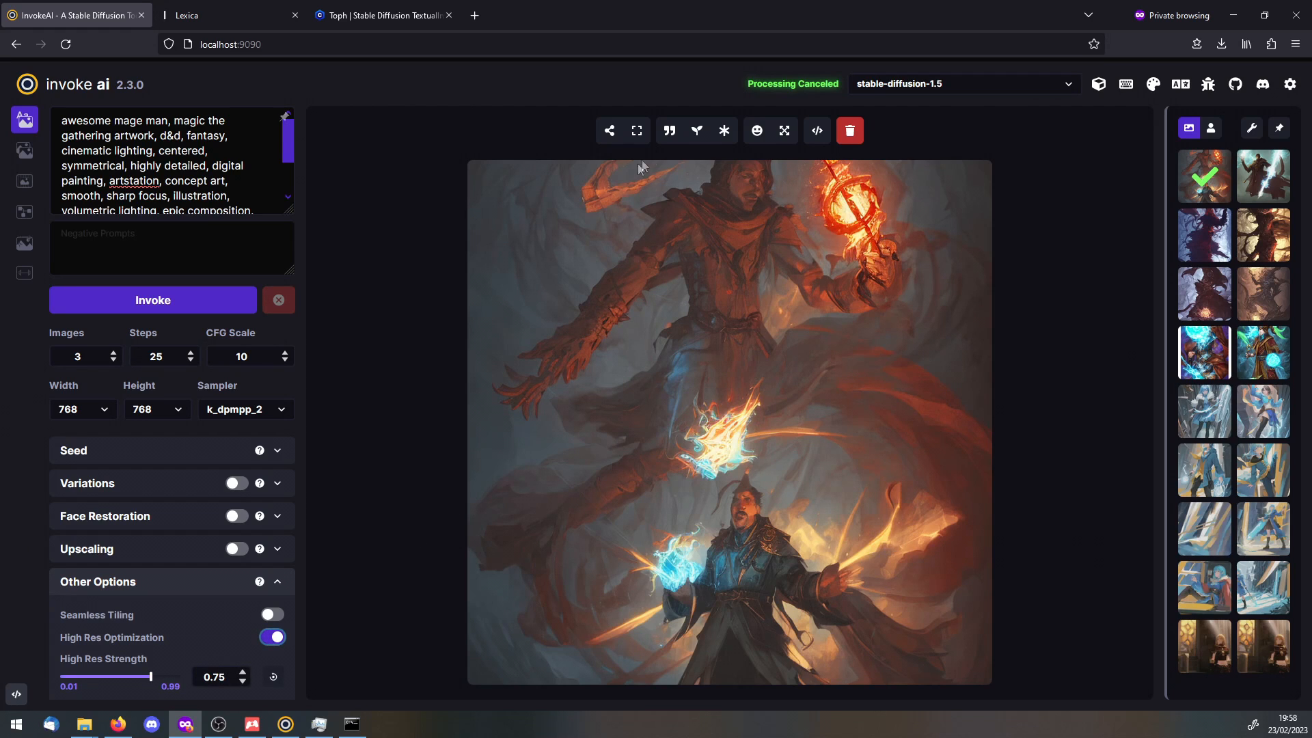
pyautogui.click(193, 301)
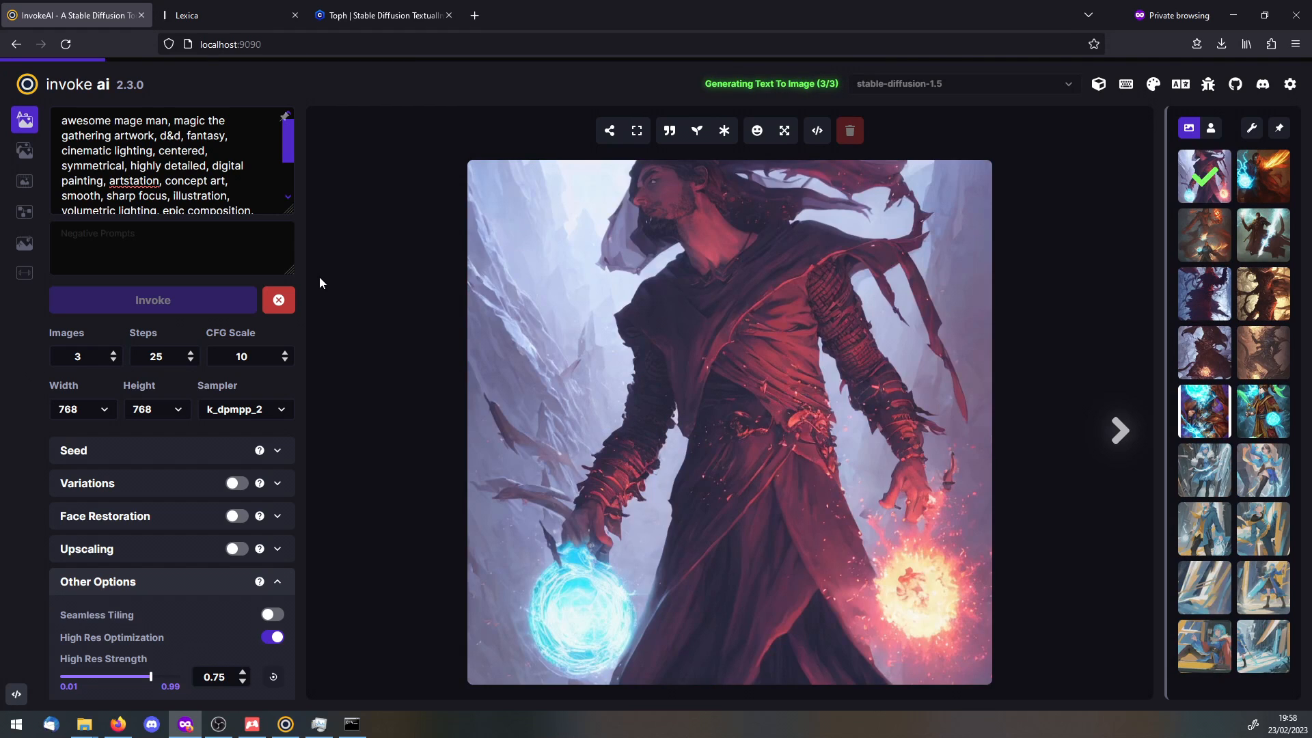
# - Browse the earlier gallery pictures and reuse the prompt of the wide picture showing the blue-coated mage
pyautogui.click(1200, 483)
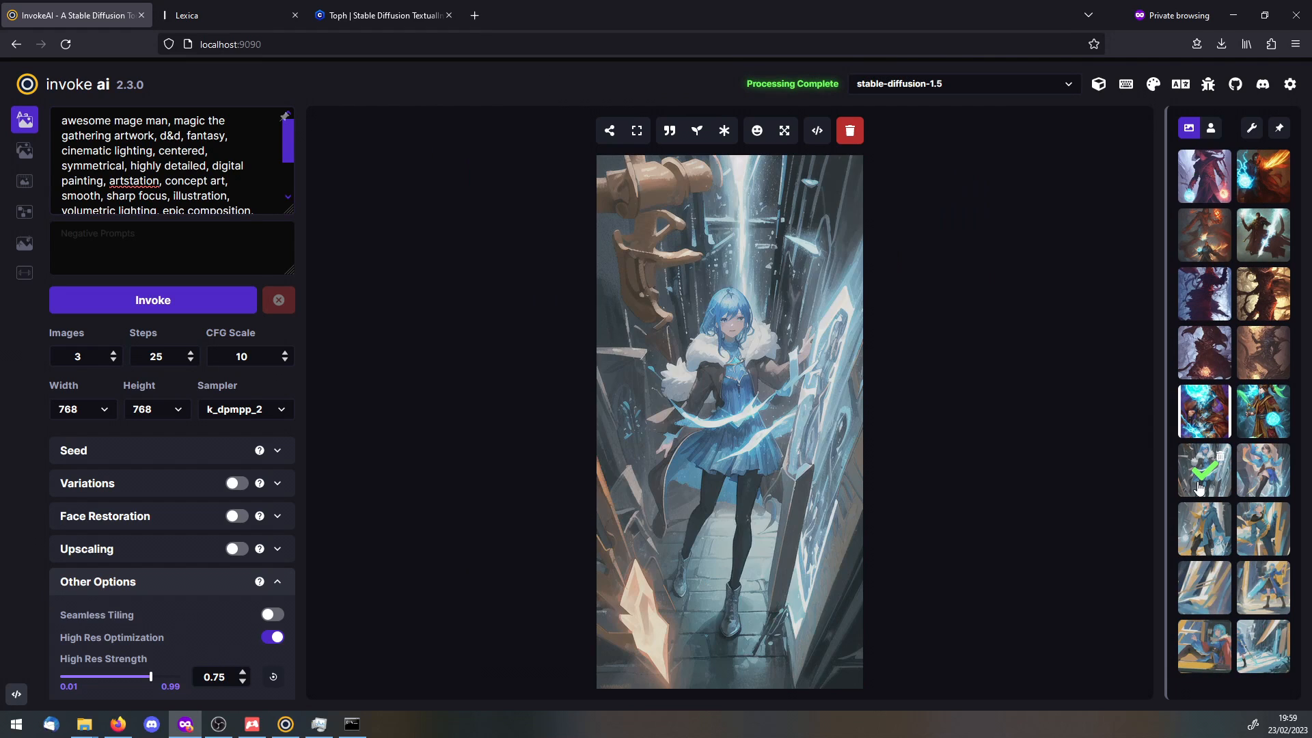
pyautogui.click(1207, 542)
pyautogui.click(1206, 581)
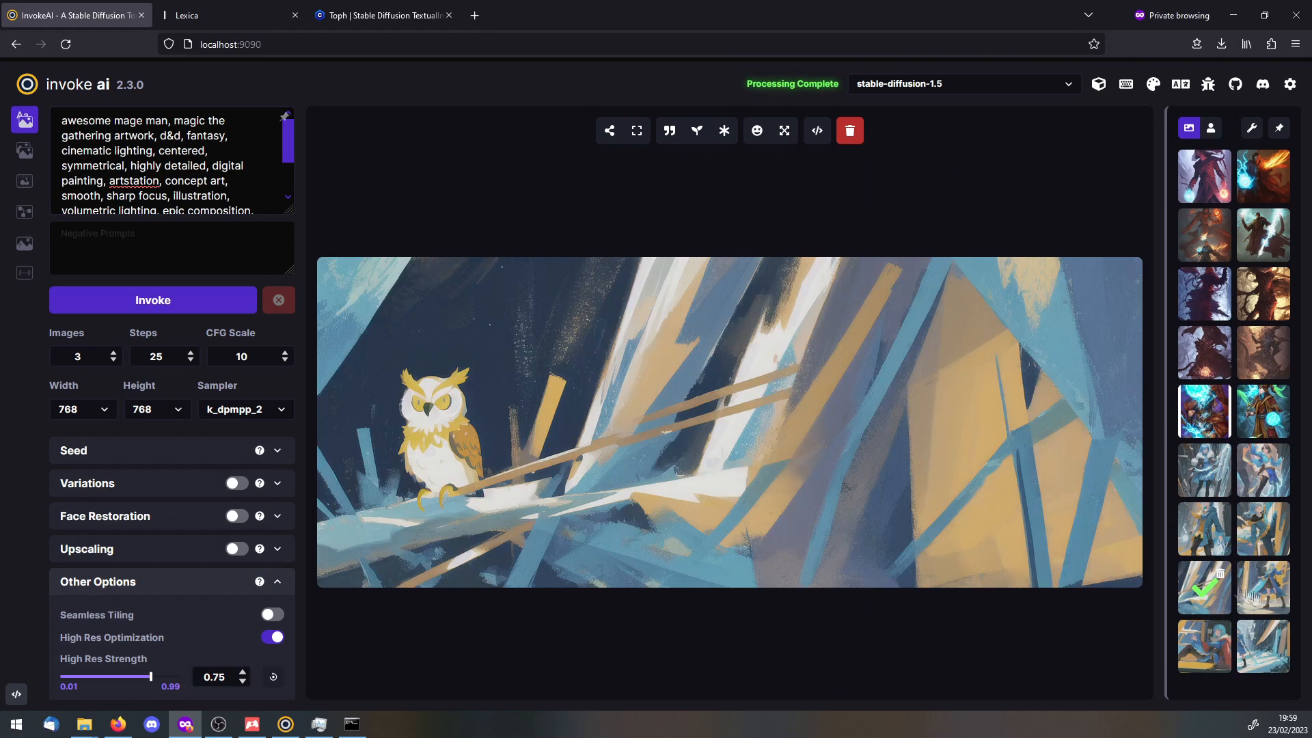
pyautogui.click(1255, 604)
pyautogui.click(670, 132)
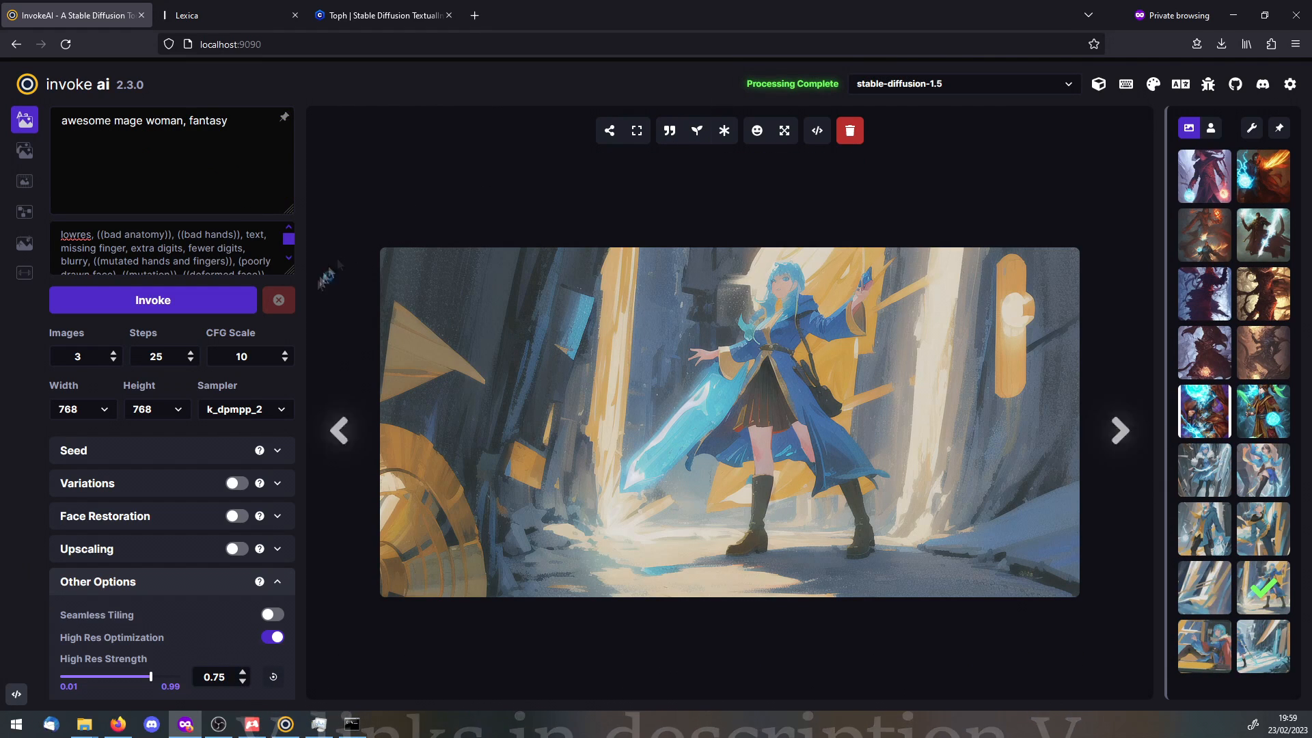
# - Set the CFG Scale to 5, generate from "awesome mage woman, fantasy", and stop the generation
pyautogui.click(252, 356)
pyautogui.press('BackSpace')
pyautogui.click(206, 298)
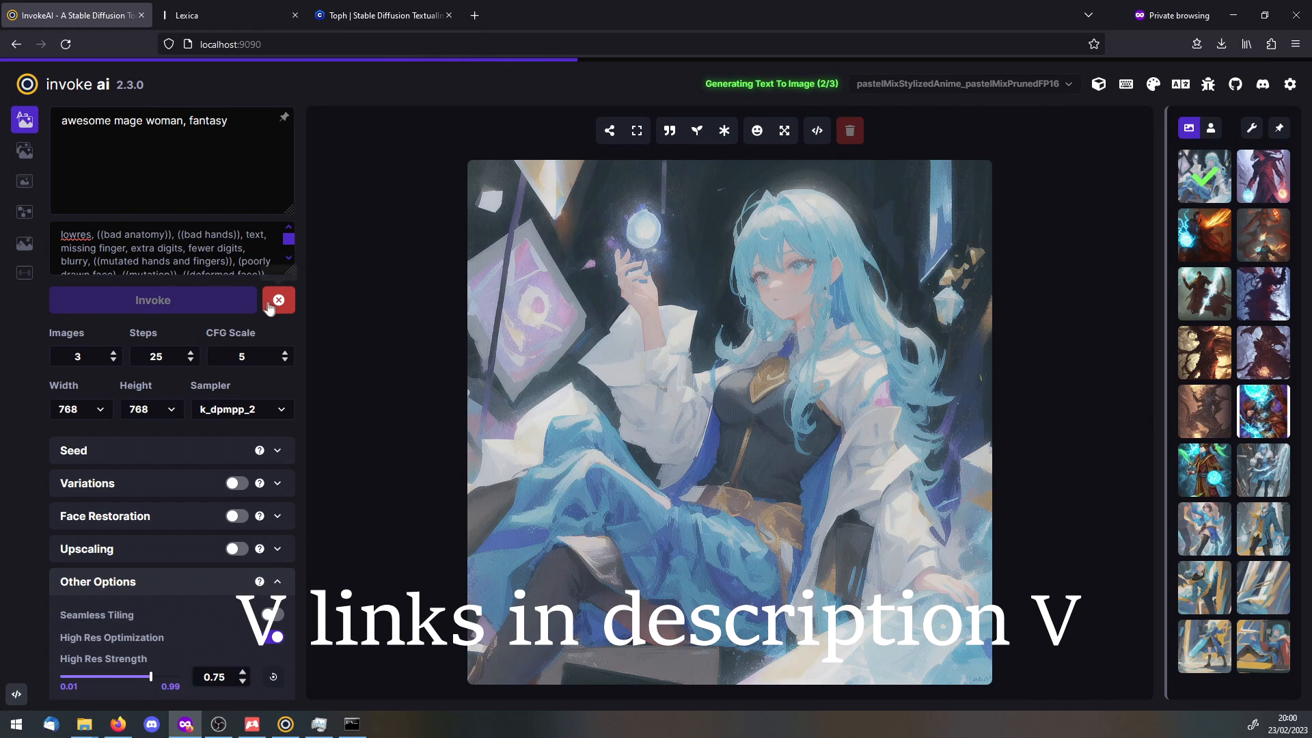
pyautogui.click(276, 301)
# - Add ", red clothes" to the prompt, generate images, and stop the generation
pyautogui.write(', red clothes')
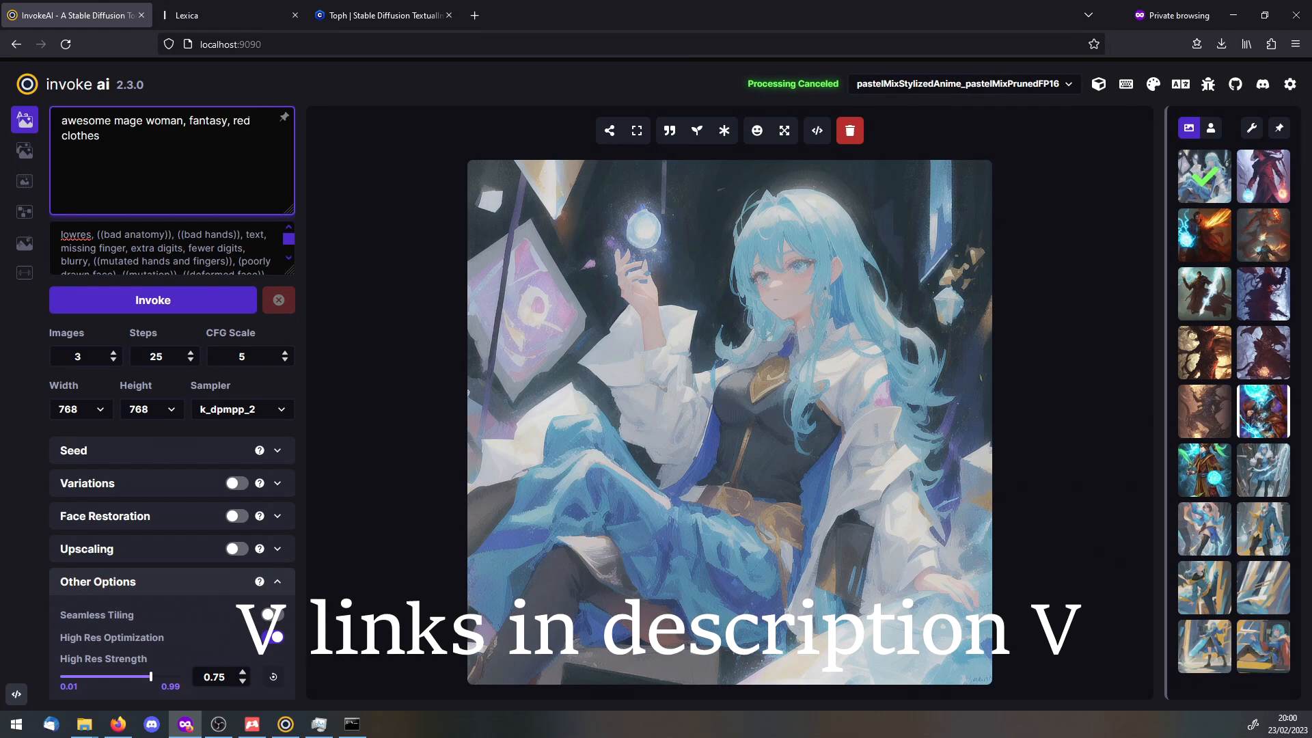
pyautogui.click(203, 296)
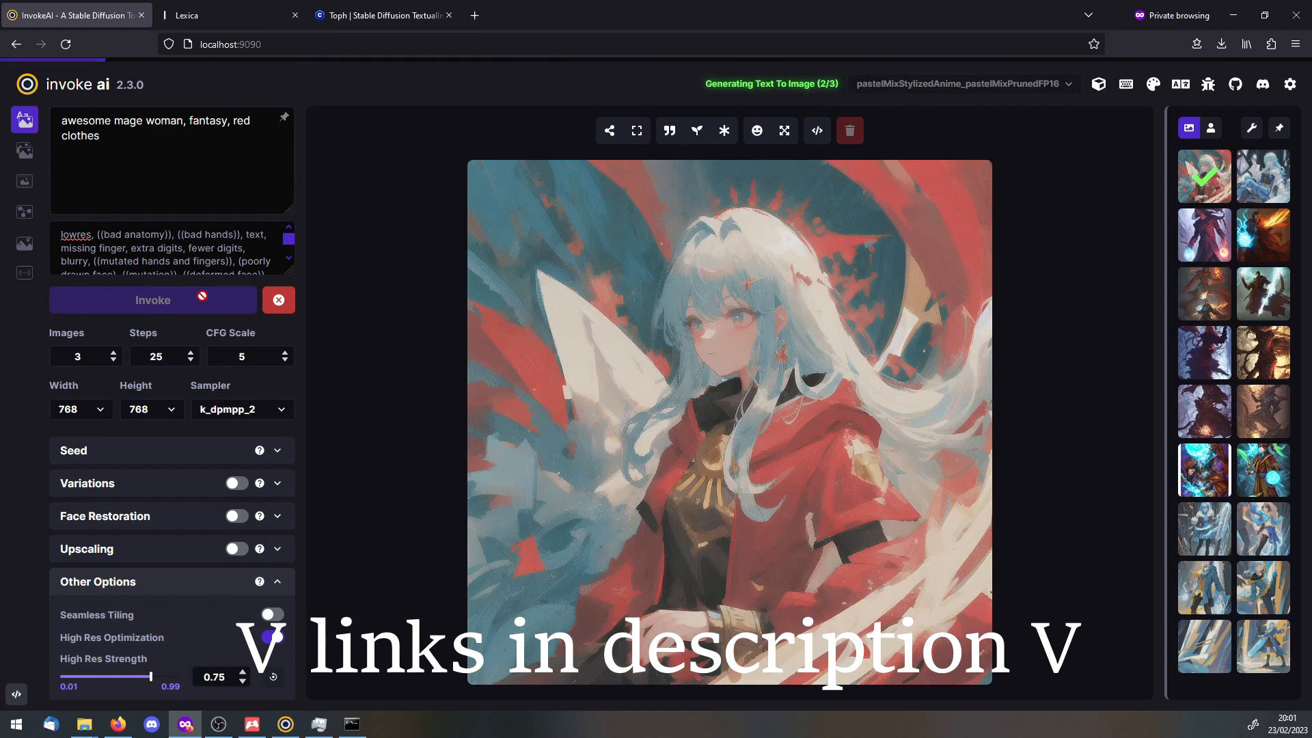
pyautogui.click(279, 300)
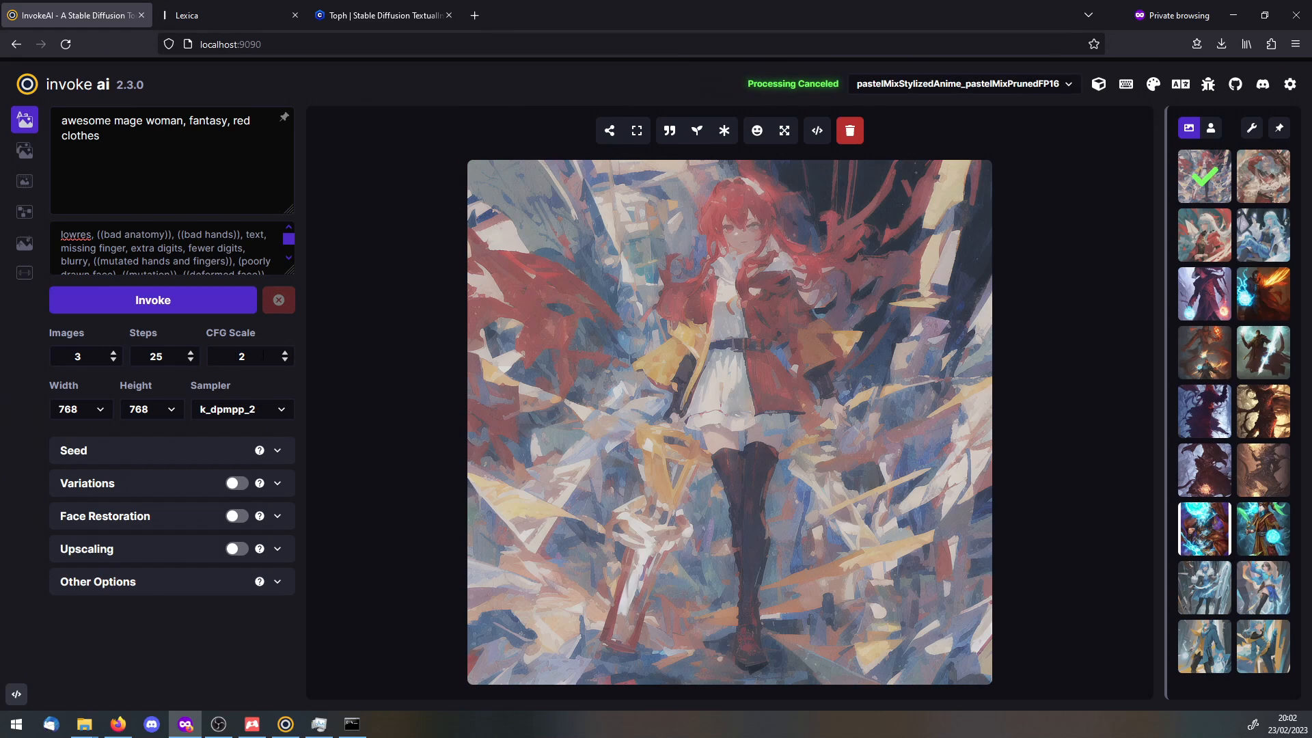
# - Set the CFG Scale to 15, generate from the red clothes prompt, and stop the generation
pyautogui.doubleClick(241, 356)
pyautogui.write('15')
pyautogui.click(205, 299)
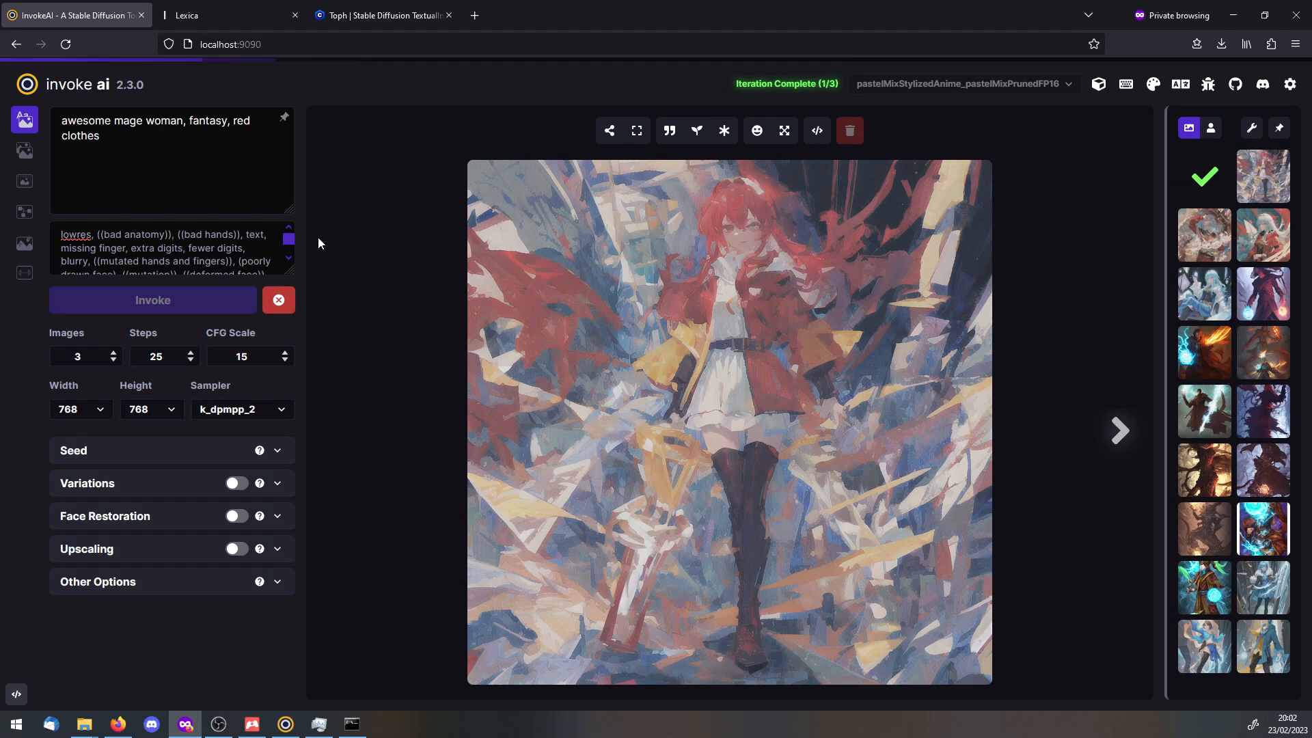
pyautogui.click(279, 298)
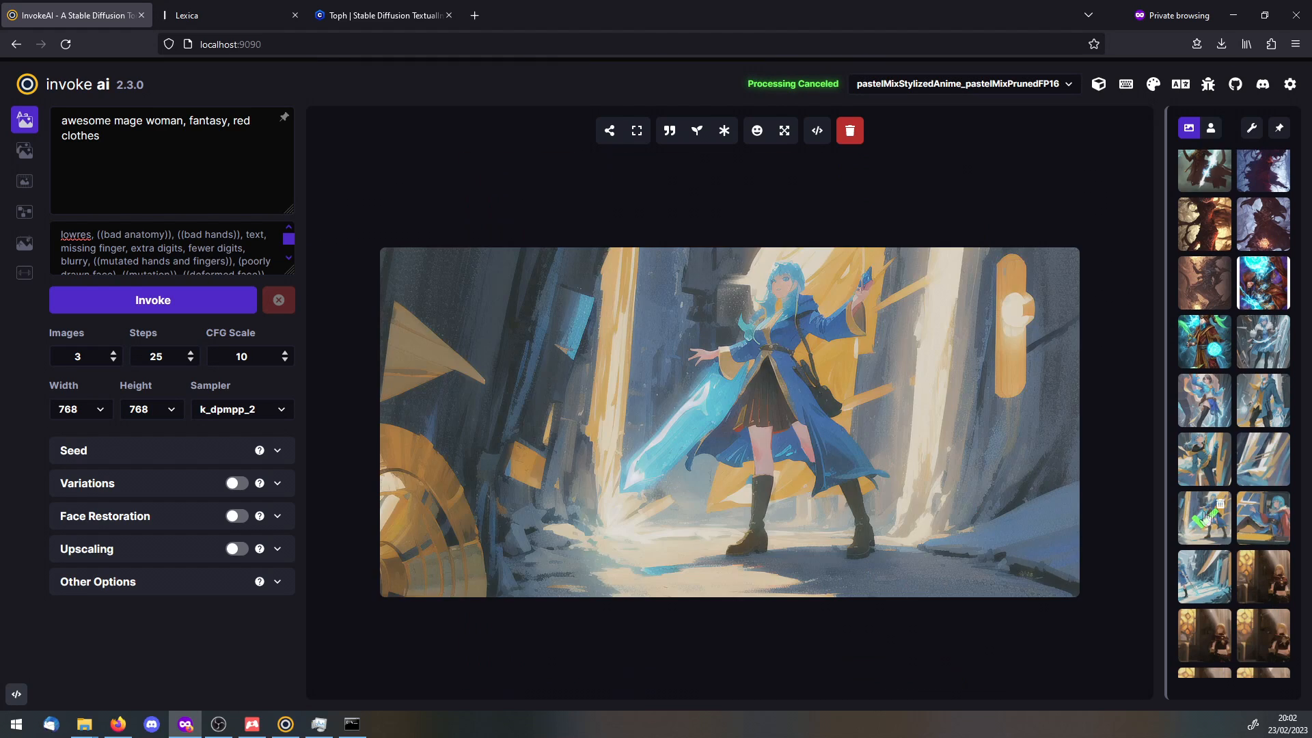
# - Browse the gallery to the tall picture of the blue-haired mage and reuse its prompt
pyautogui.click(1205, 457)
pyautogui.click(1257, 348)
pyautogui.click(676, 134)
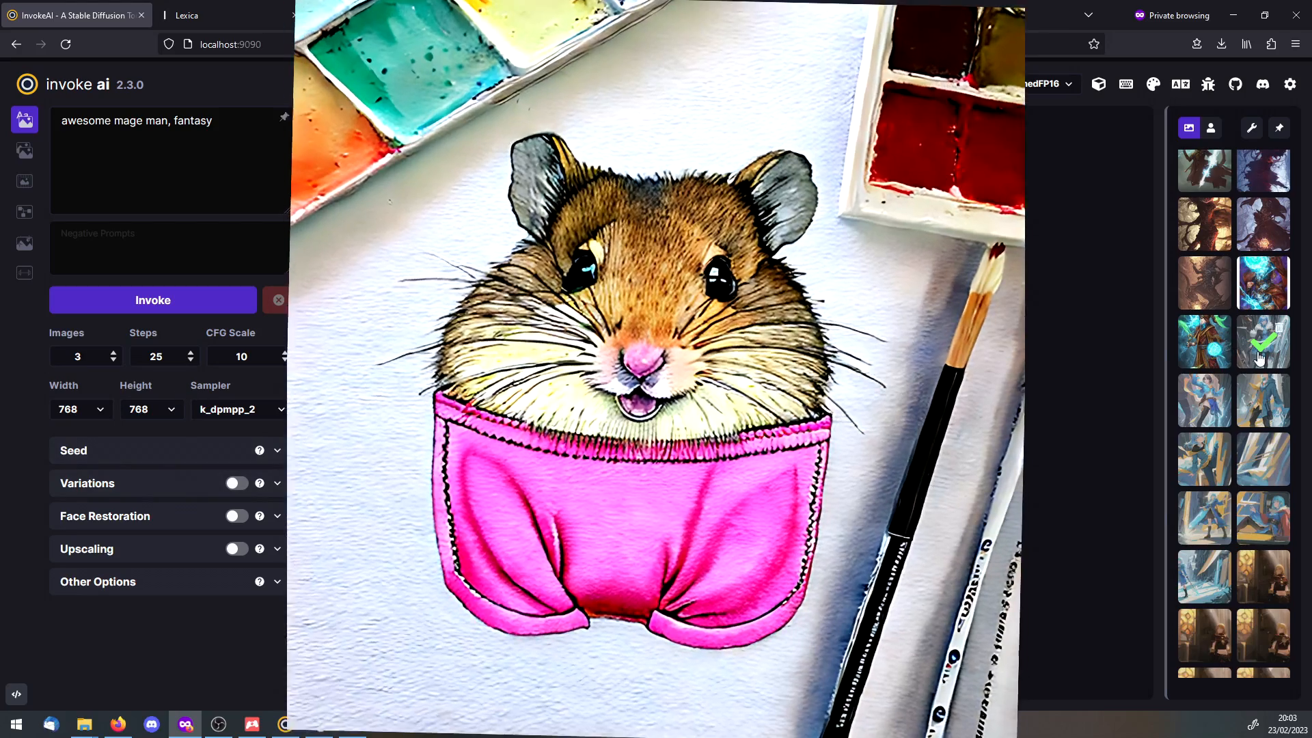
pyautogui.rightClick(1260, 358)
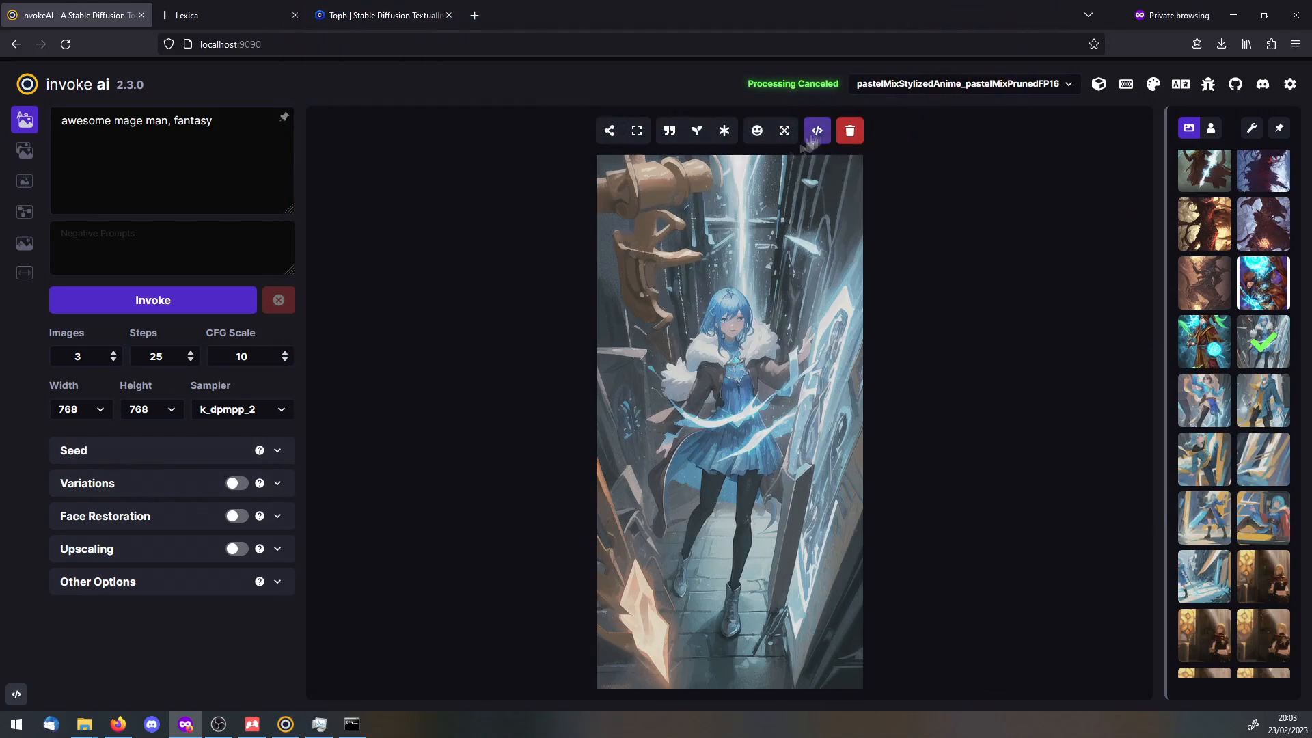